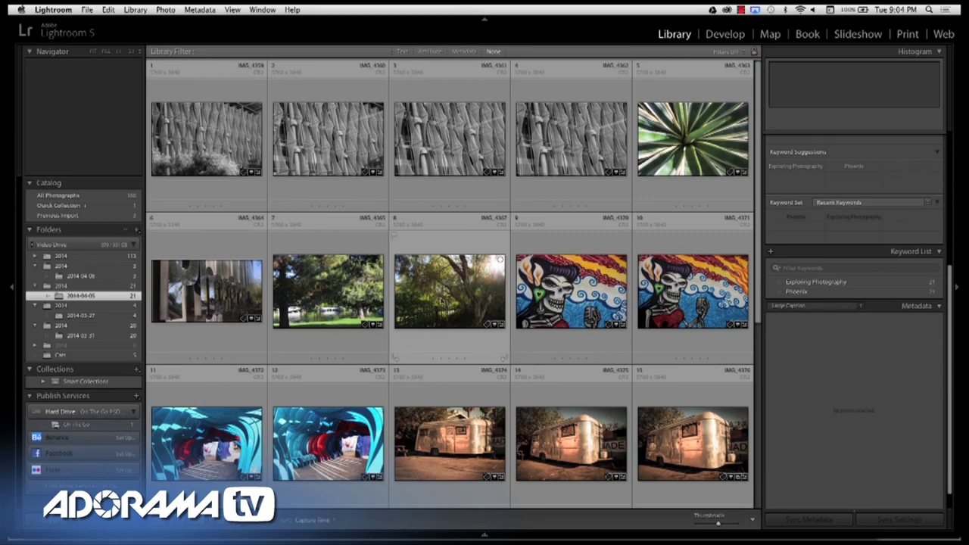
- Enlarge the final silver trailer photo, IMG_4376, and flag it as a pick
scroll(428, 286, "down", 5)
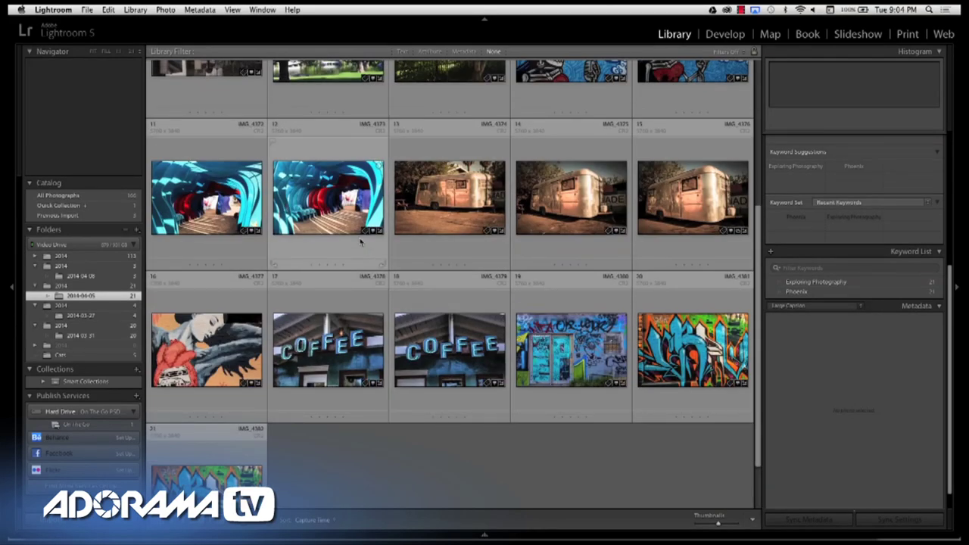
left_click(672, 191)
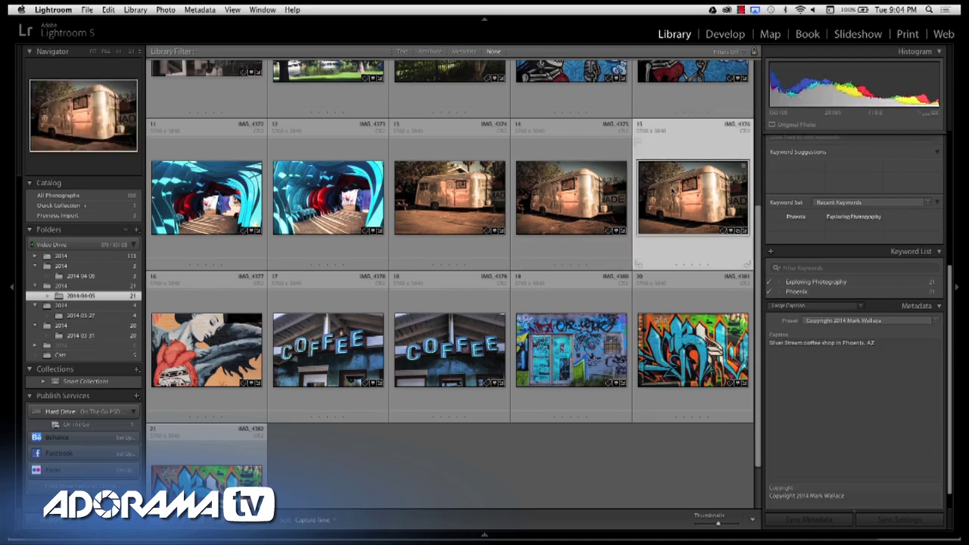
double_click(673, 192)
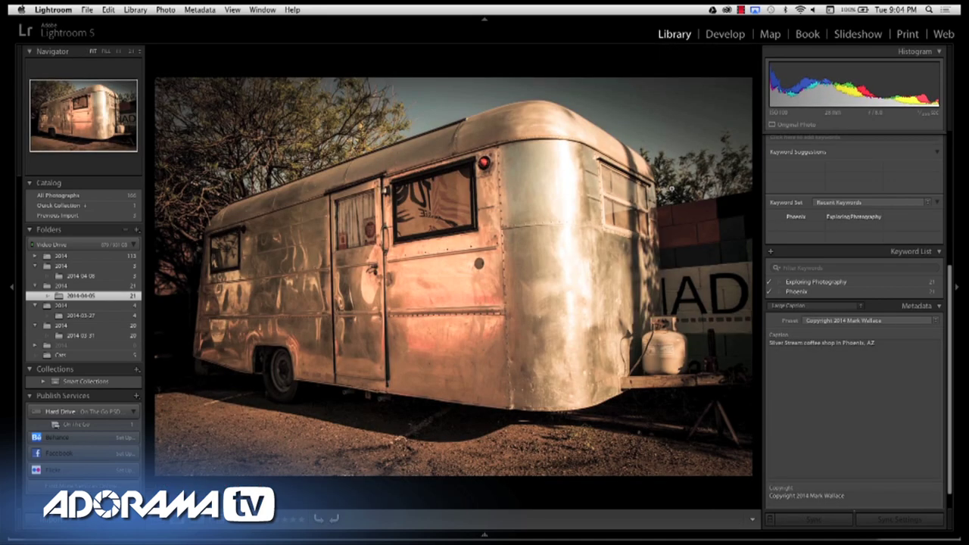
key("p")
- Advance to the second COFFEE sign photo, IMG_4379, and flag it as a pick
key("Right")
key("Right")
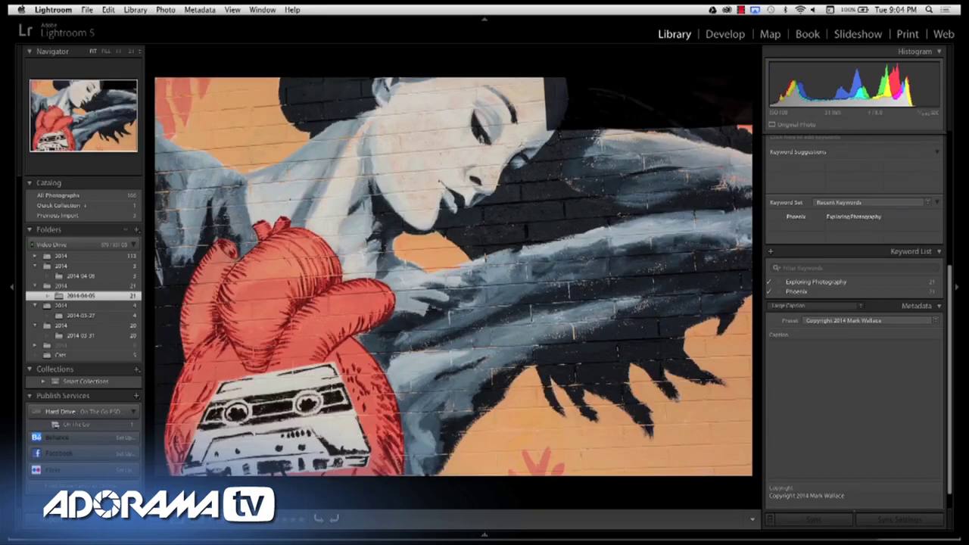
key("Right")
key("Left")
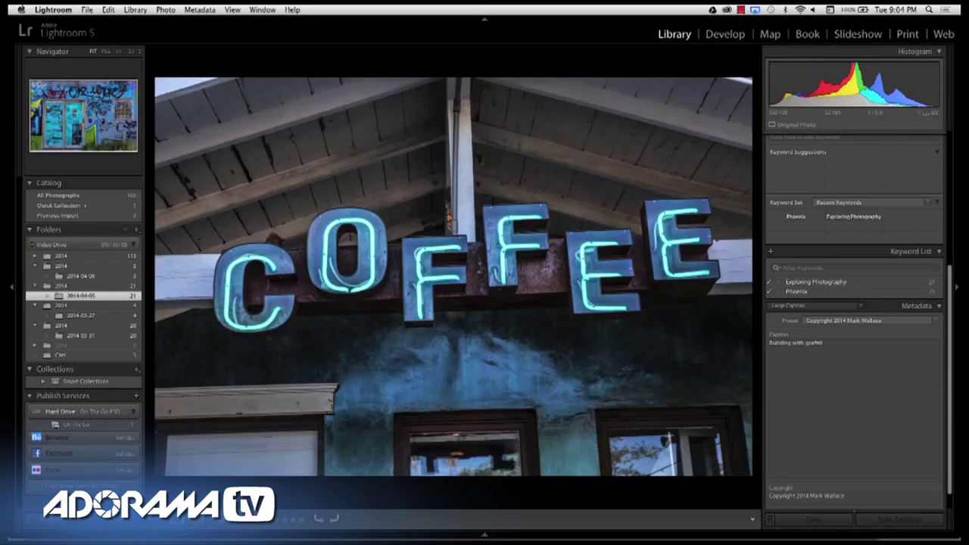
key("p")
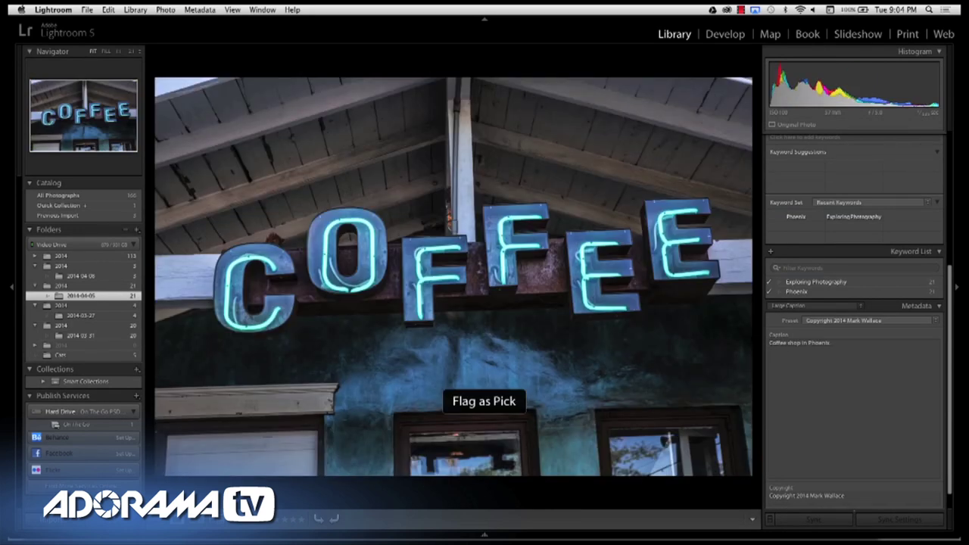
- Return to the thumbnail grid, filter the folder by attribute to show only flagged photos, and clear the photo selection
key("g")
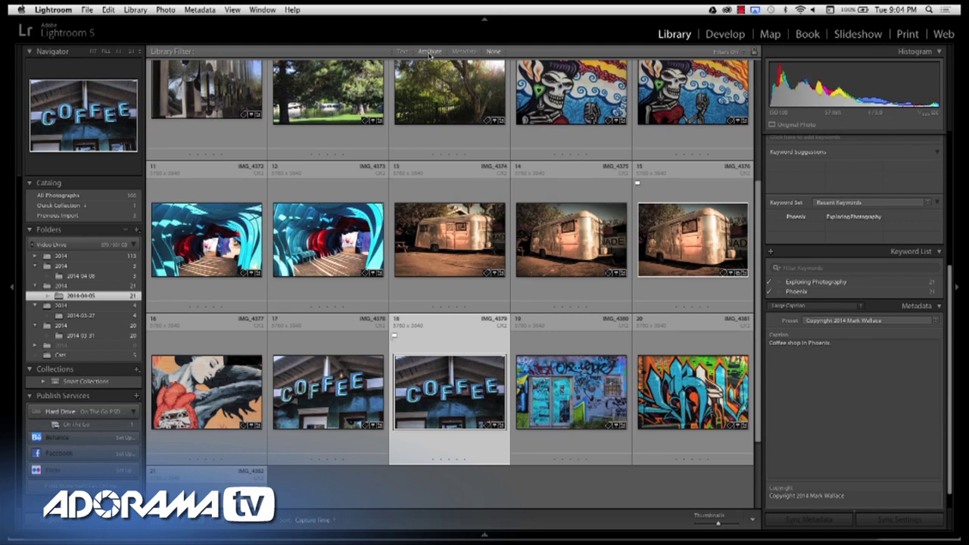
left_click(429, 52)
left_click(493, 66)
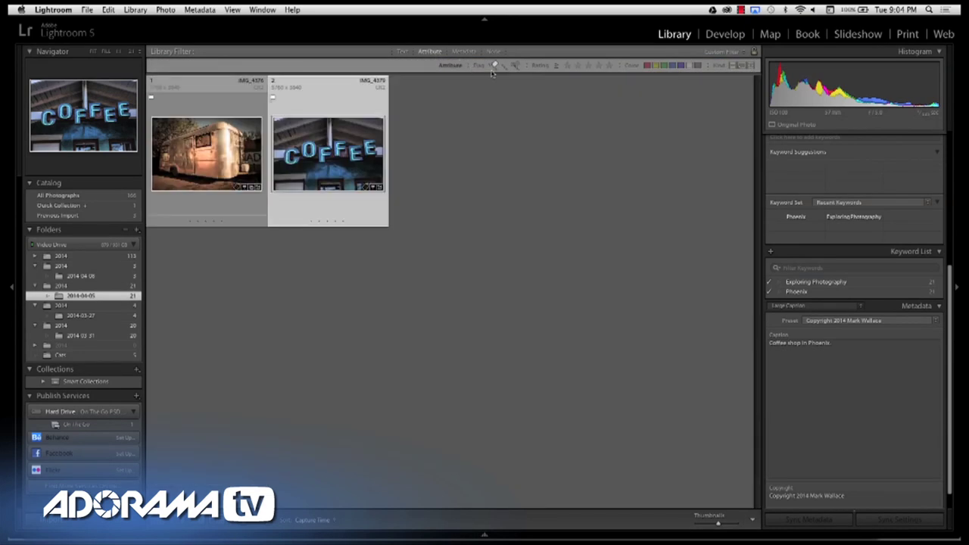
left_click(477, 130)
- View the flagged trailer photo enlarged and compare it back and forth with the COFFEE sign photo
double_click(236, 159)
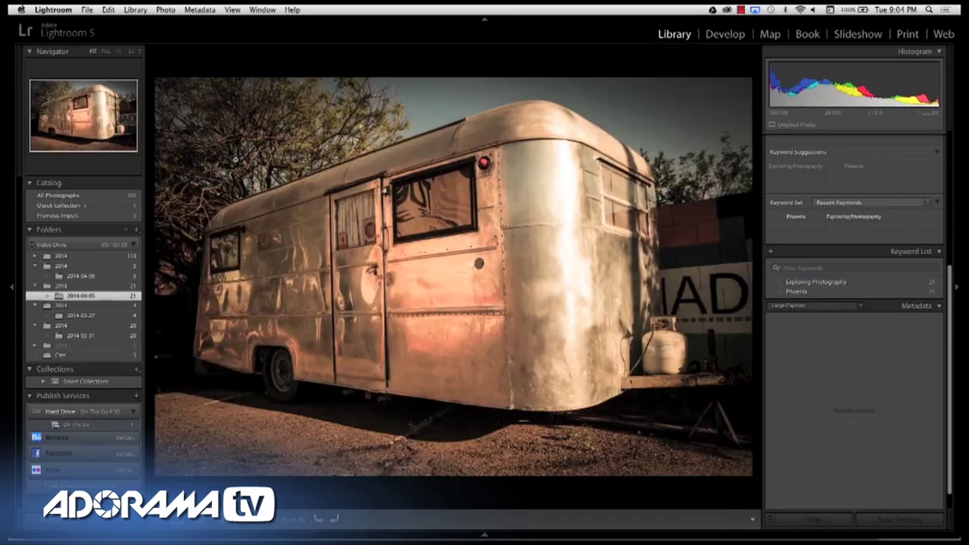
key("Right")
key("Left")
key("Right")
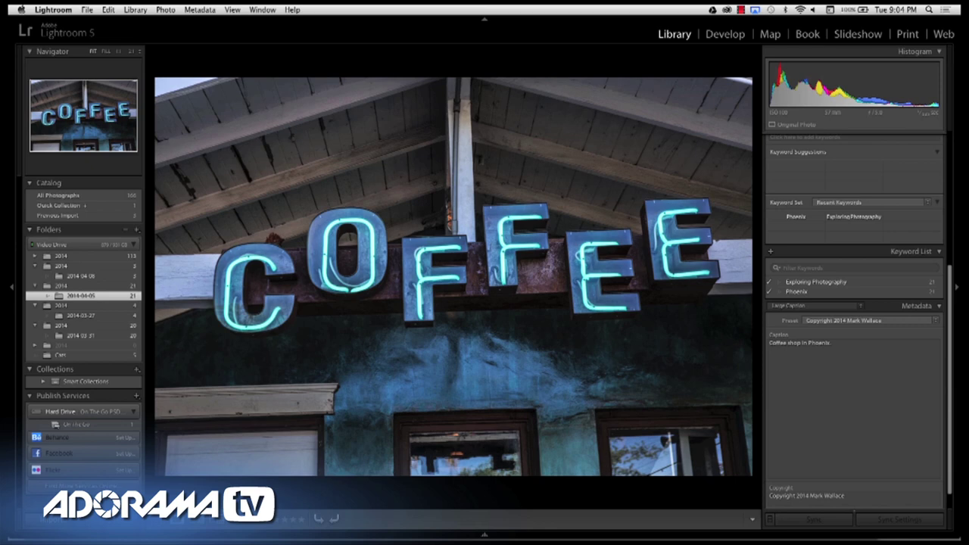
key("Left")
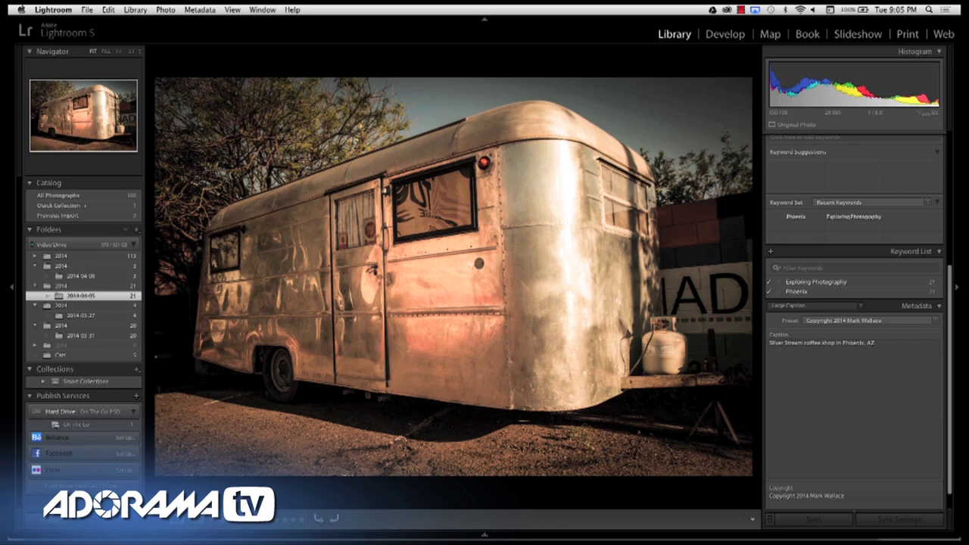
key("Right")
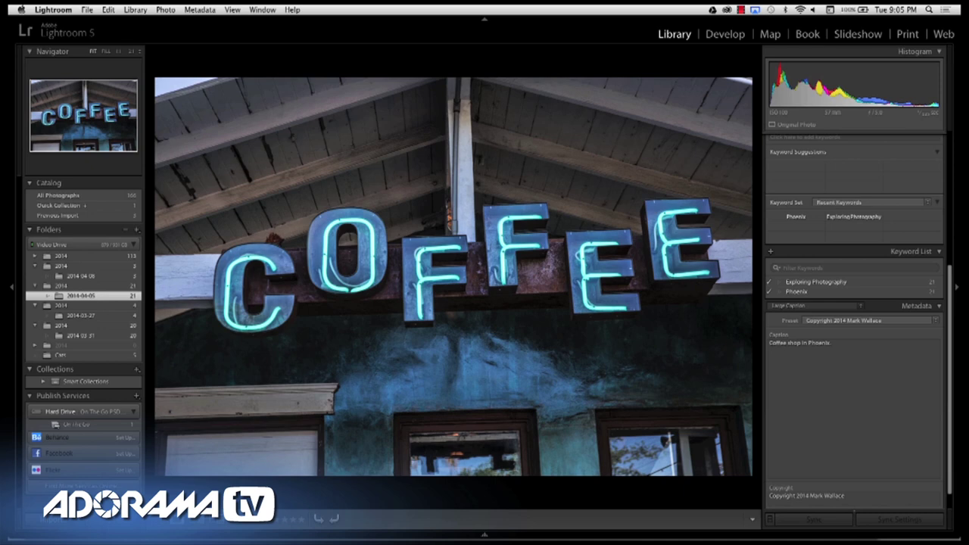
- Switch to Safari and look through the Spontaneous World home page, then return to its header
key("super+Tab")
key("super+Tab")
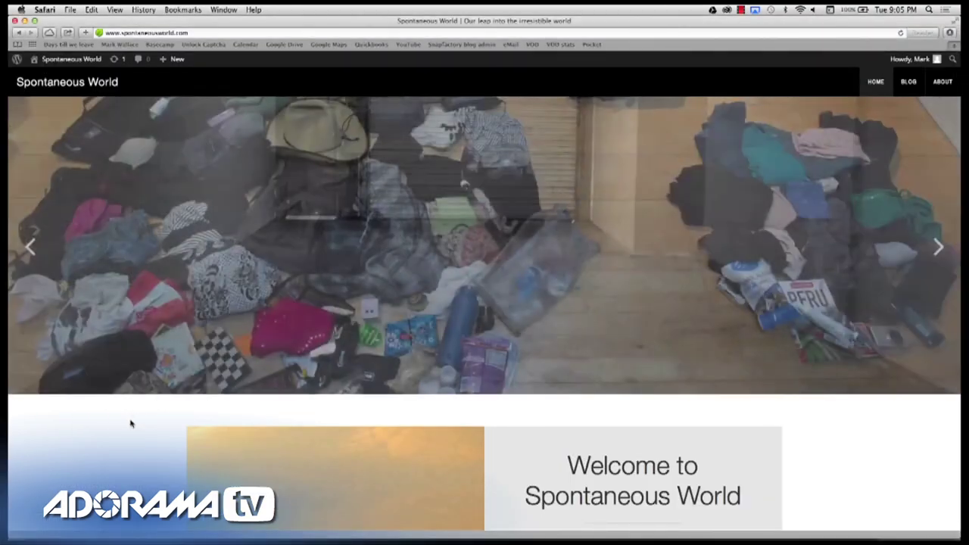
scroll(130, 424, "down", 10)
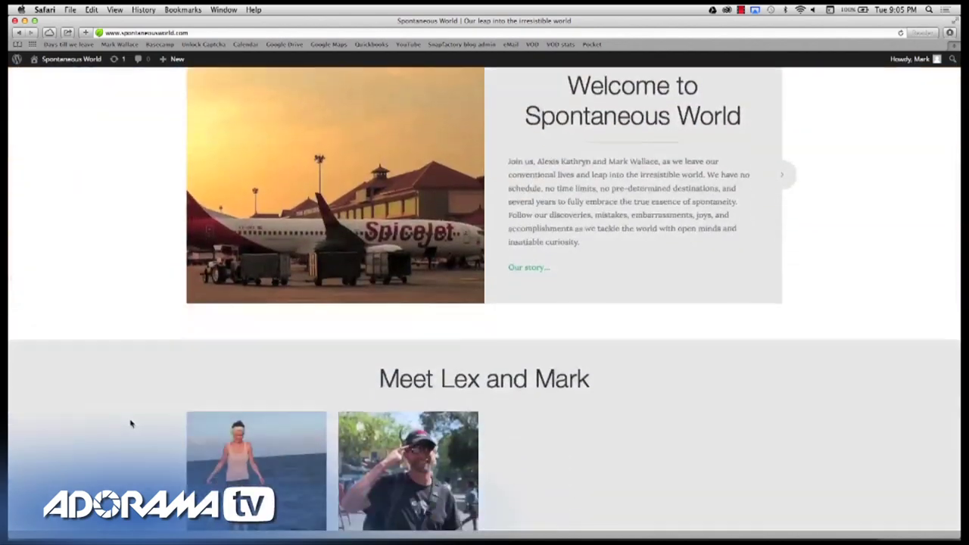
scroll(130, 424, "down", 5)
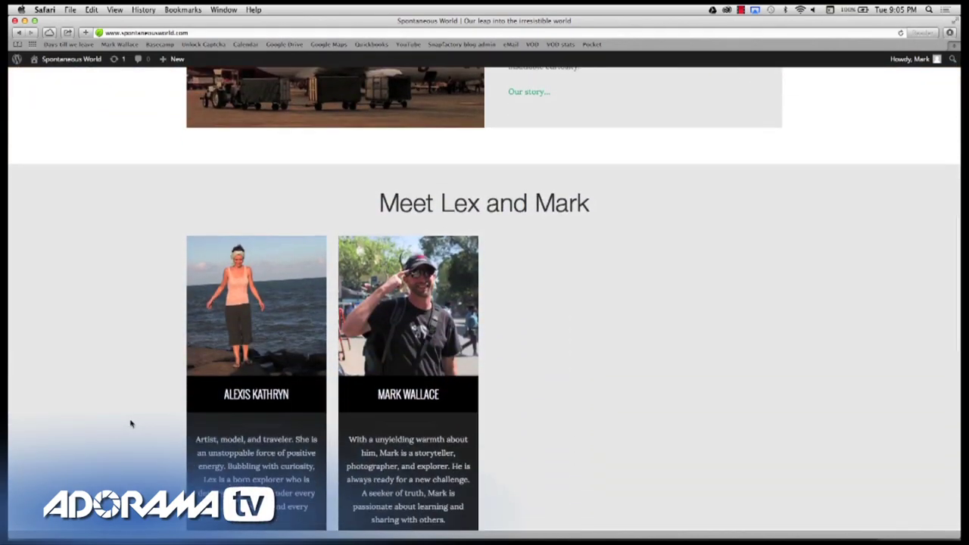
scroll(130, 424, "up", 10)
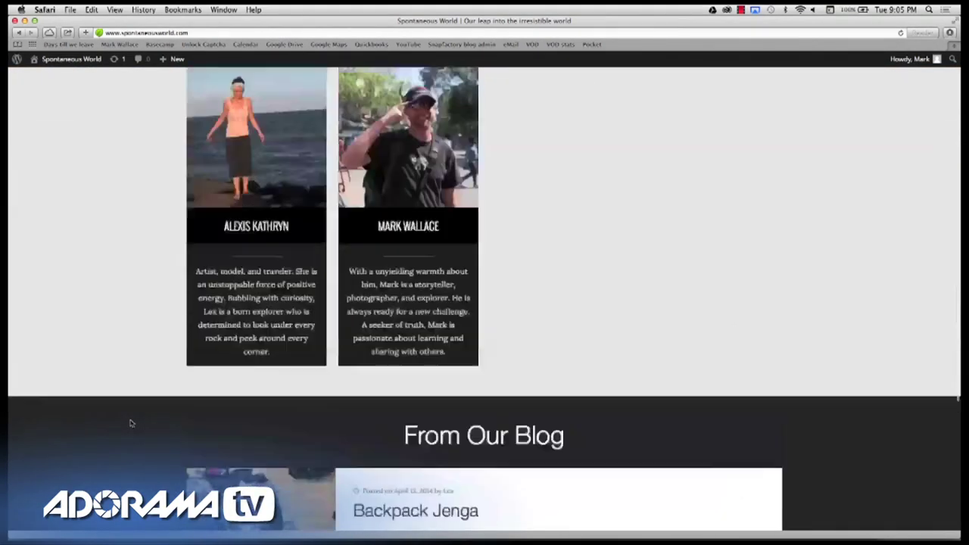
scroll(130, 424, "up", 5)
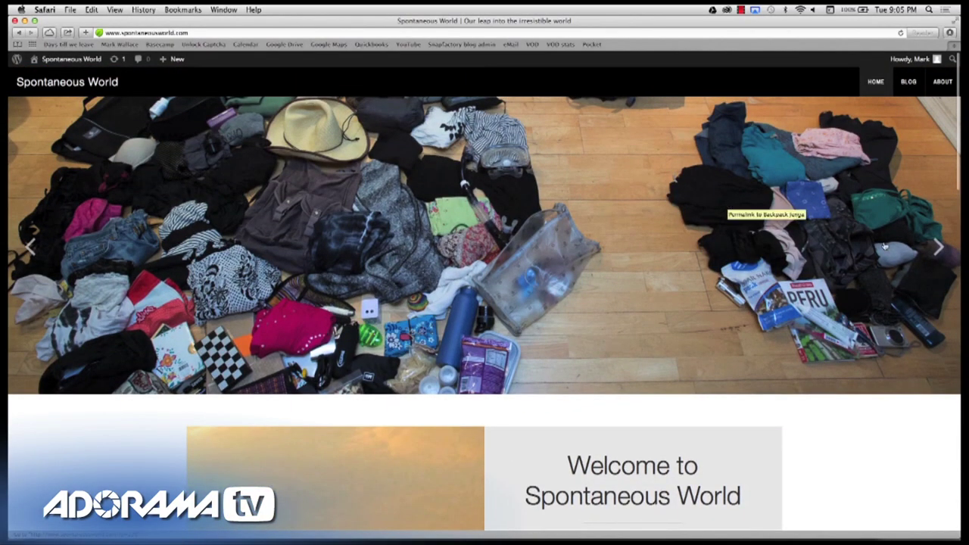
- Browse the wide featured images in the home page slideshow until it cycles back to the packing photo
left_click(938, 247)
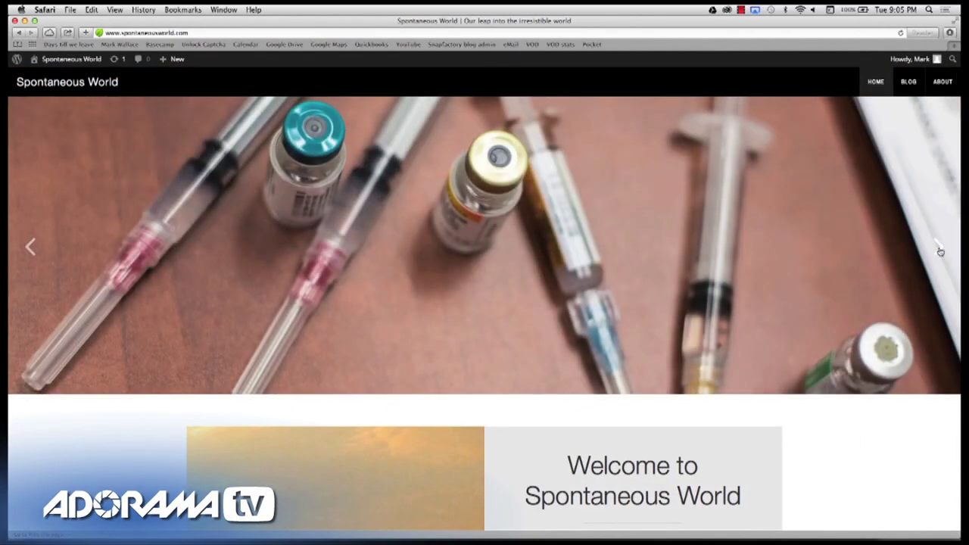
left_click(939, 248)
left_click(938, 248)
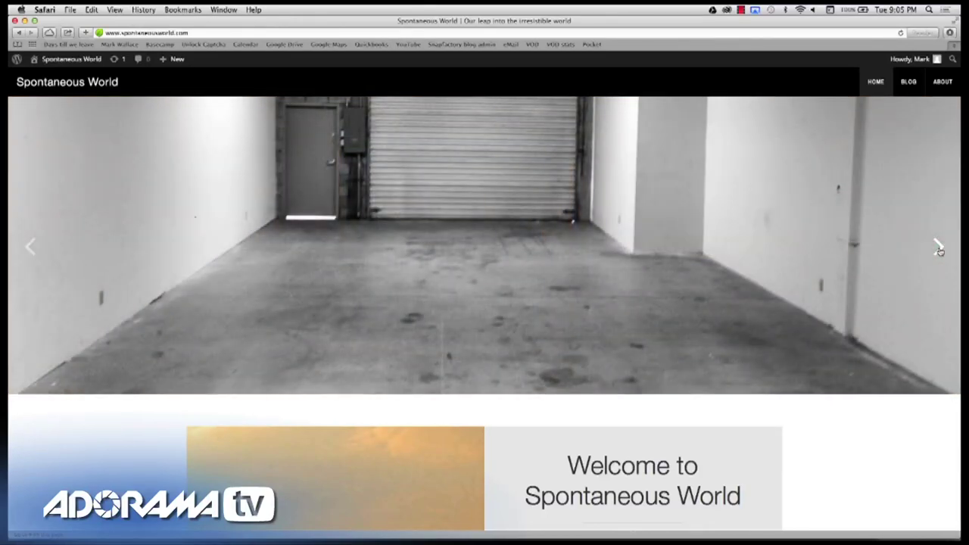
left_click(938, 248)
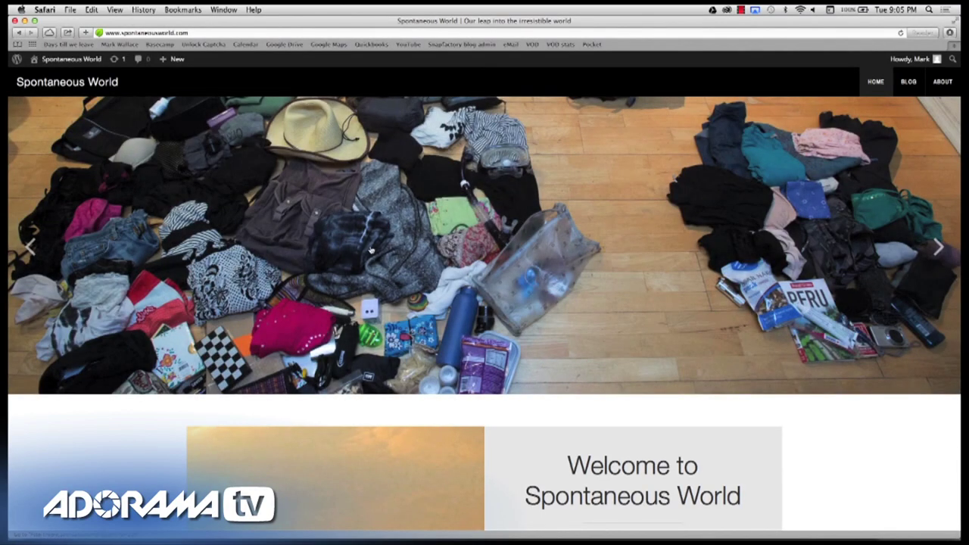
scroll(331, 262, "down", 3)
scroll(530, 265, "up", 3)
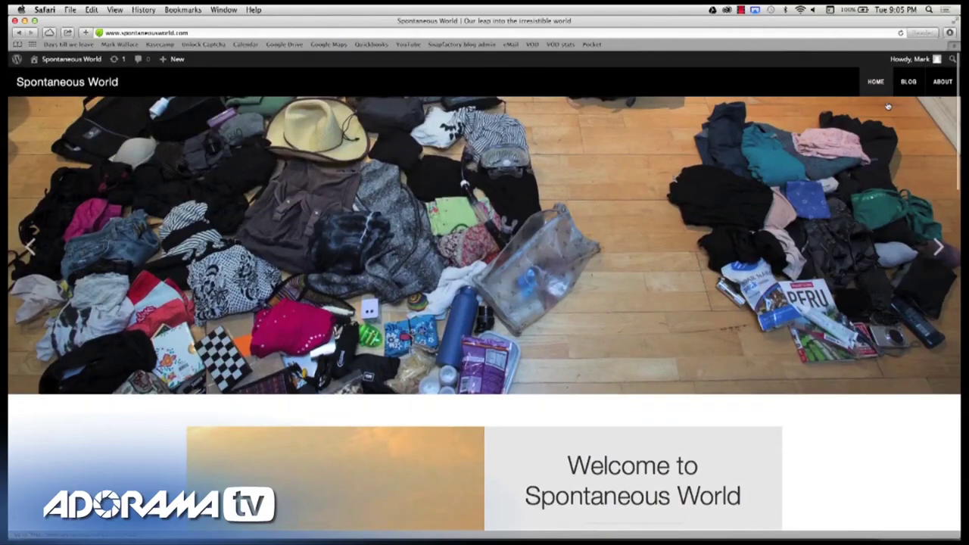
- Open the site's blog and view the "Considering the cost" post with its wide header image
left_click(897, 82)
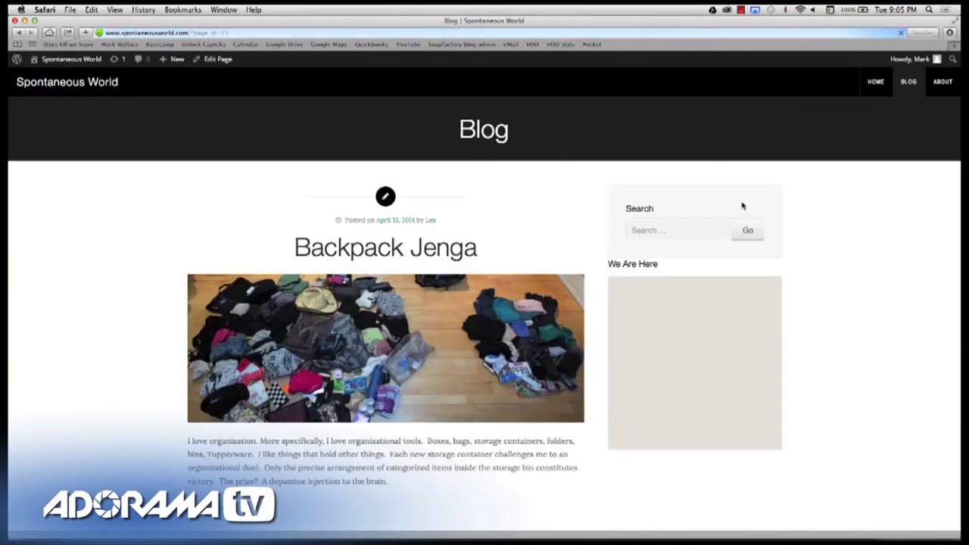
scroll(428, 347, "down", 15)
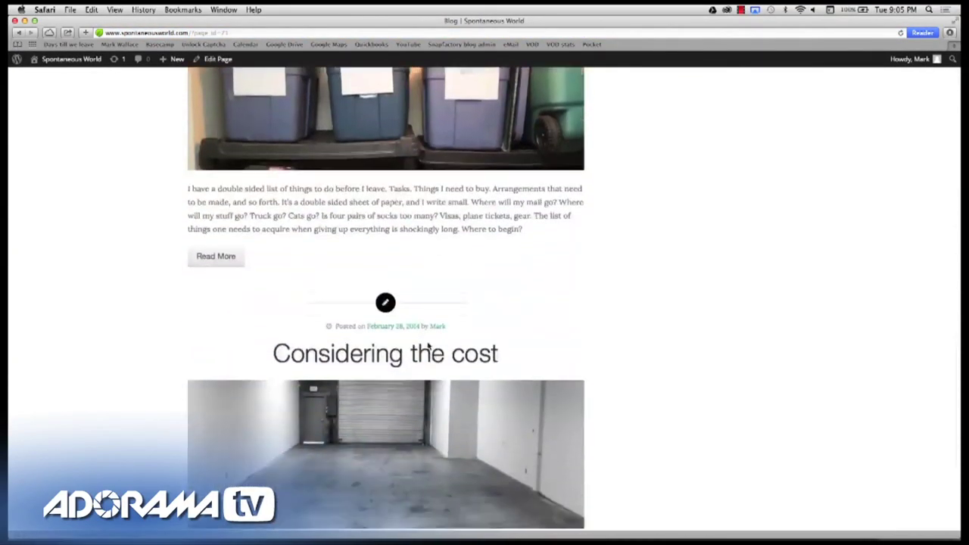
scroll(428, 347, "down", 3)
left_click(403, 243)
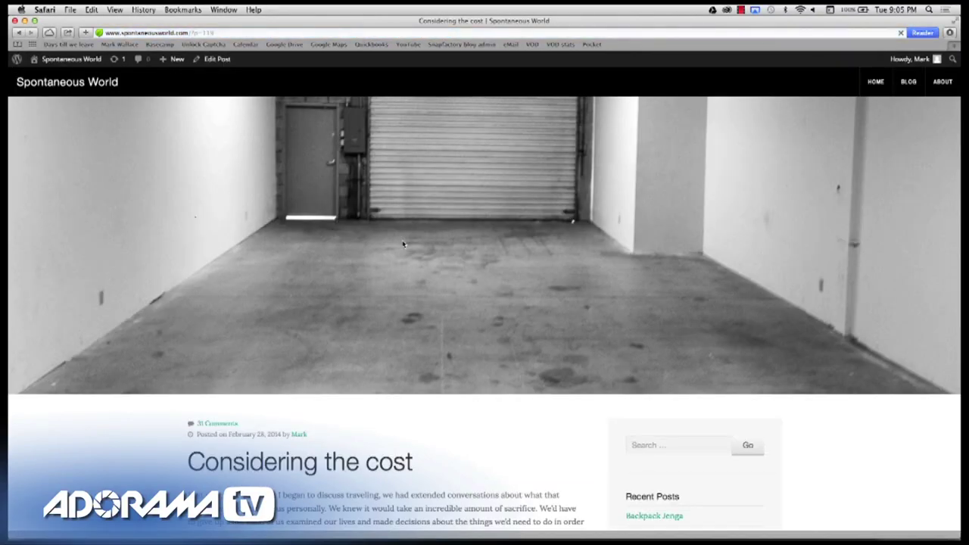
right_click(403, 244)
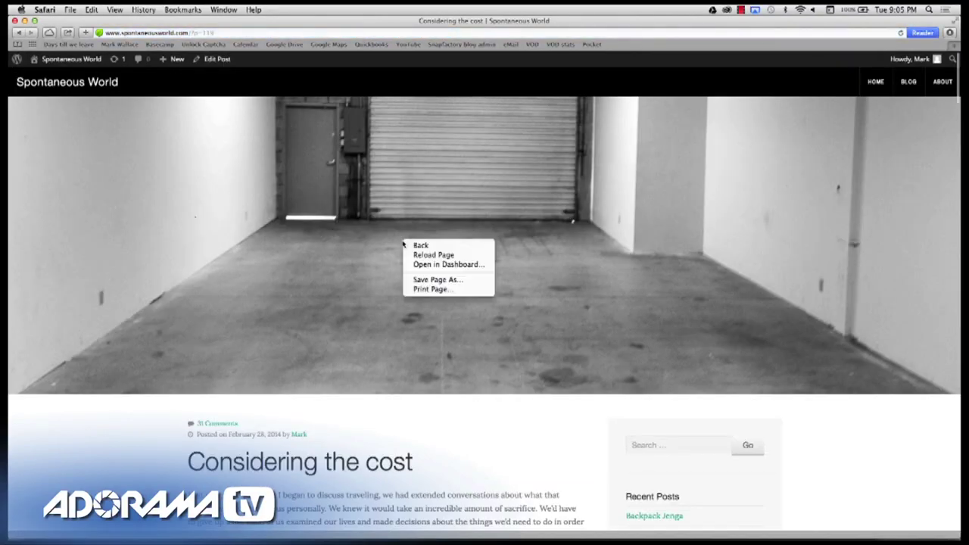
left_click(656, 188)
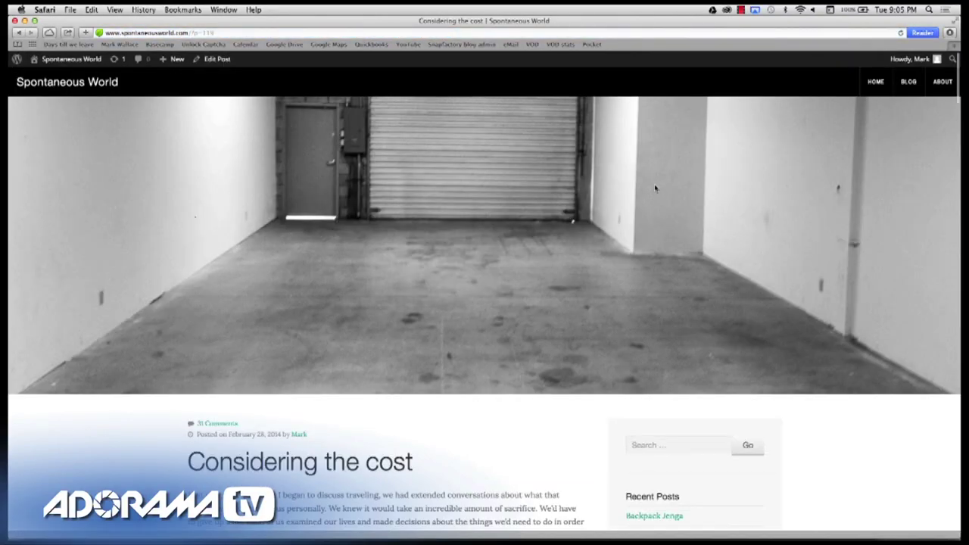
- Examine the post's studio photo gallery, enlarging the French Wall picture and the ones following it, and close the viewer
scroll(655, 188, "down", 20)
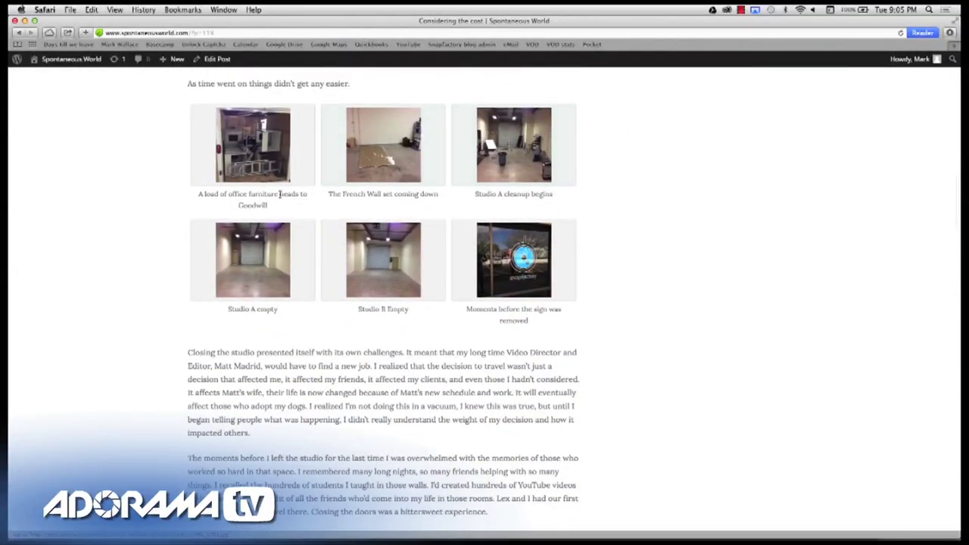
left_click(397, 154)
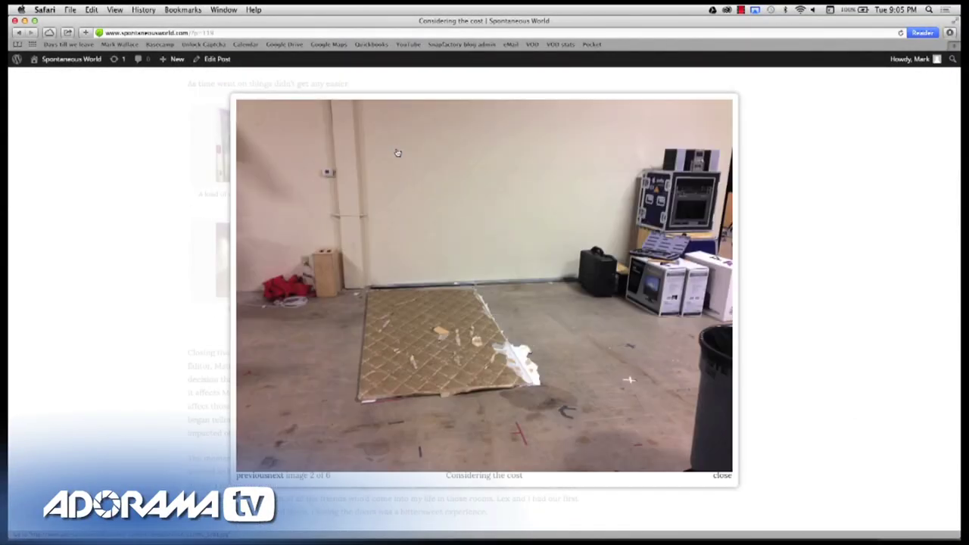
left_click(709, 302)
left_click(709, 303)
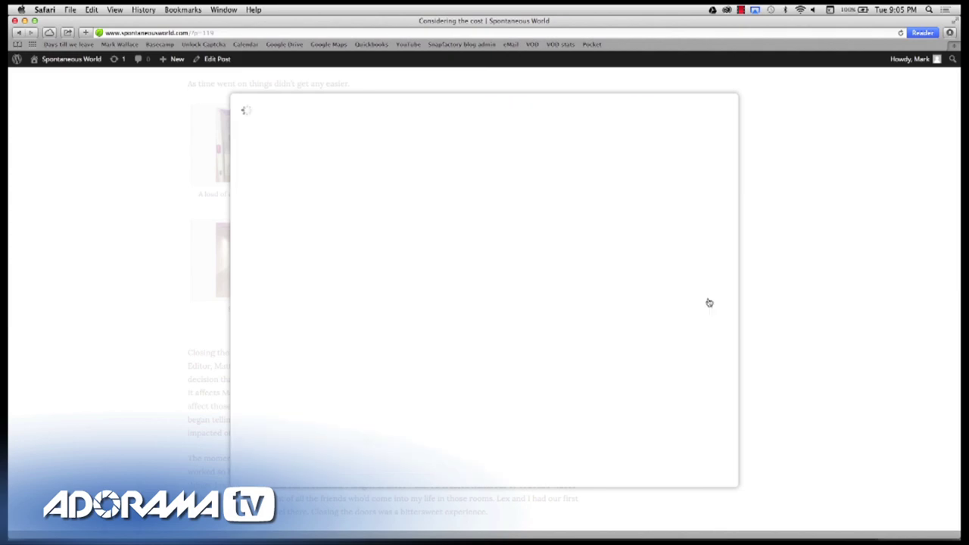
left_click(726, 476)
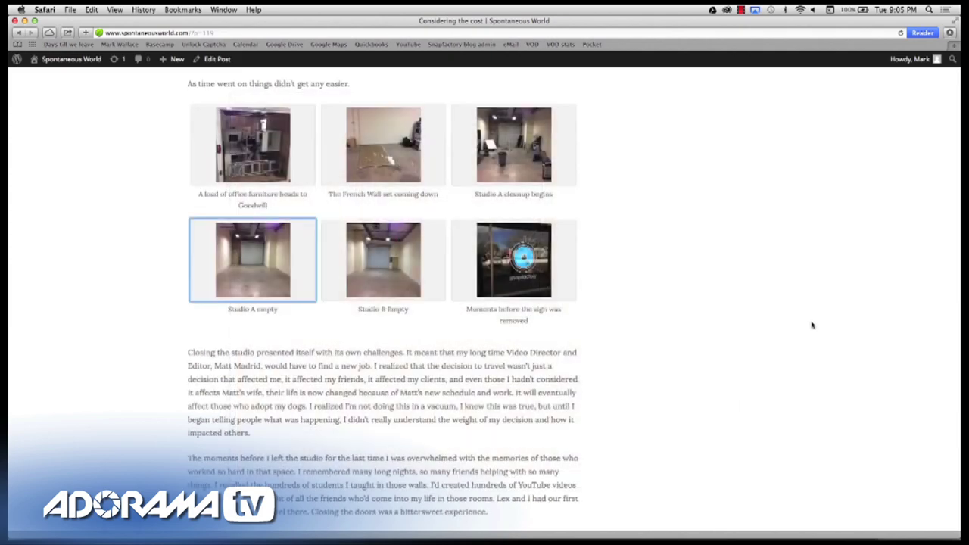
- Open the recent post "Backpack Jenga" and examine its backpack photo and wide header image
scroll(814, 318, "up", 10)
scroll(815, 316, "down", 5)
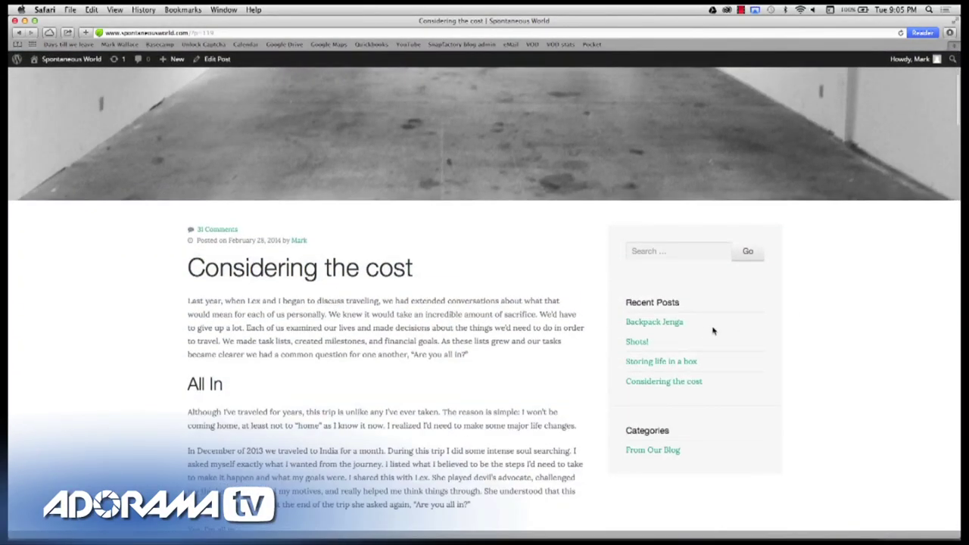
left_click(679, 324)
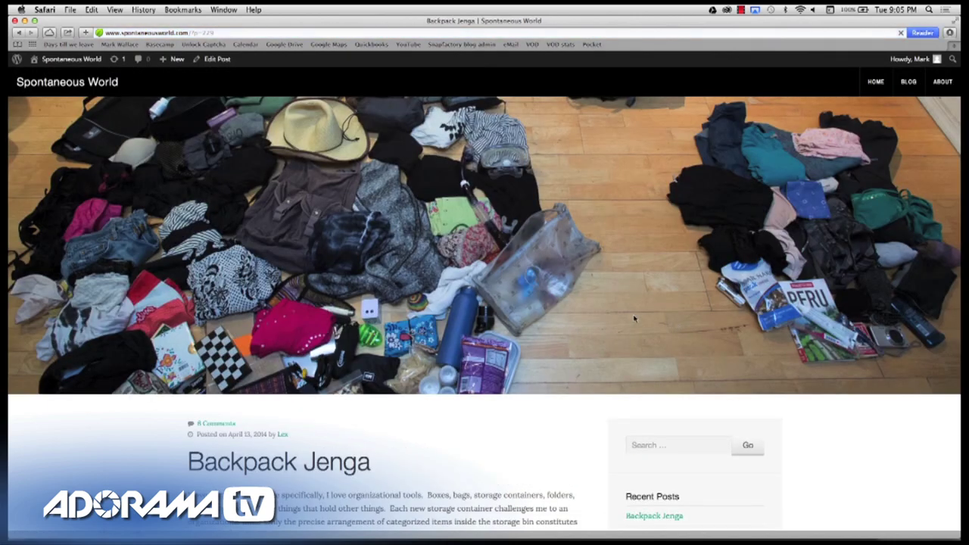
scroll(520, 316, "down", 10)
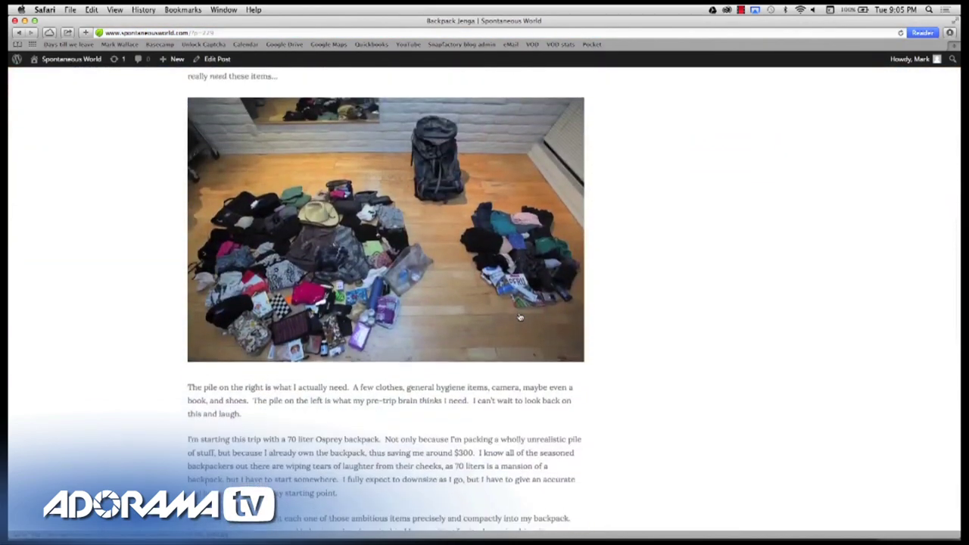
scroll(517, 316, "up", 3)
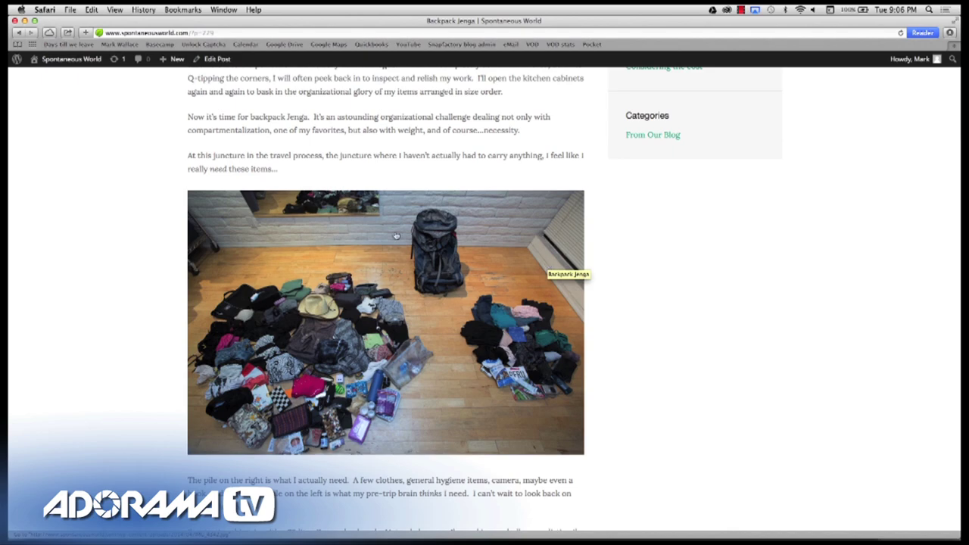
scroll(613, 276, "up", 7)
scroll(614, 280, "up", 7)
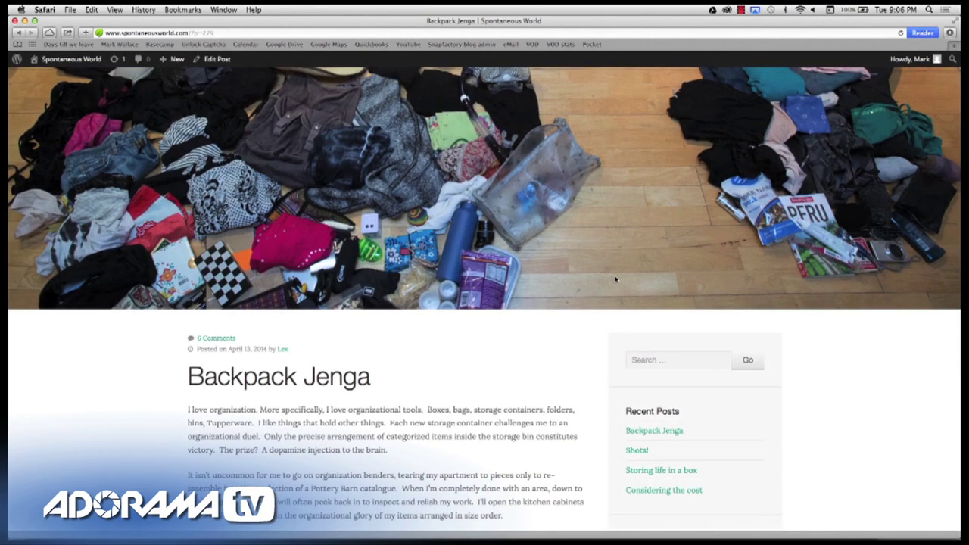
- Go back to the Backpack Jenga header image and narrow the browser window slightly to check how the picture adapts
scroll(615, 280, "up", 3)
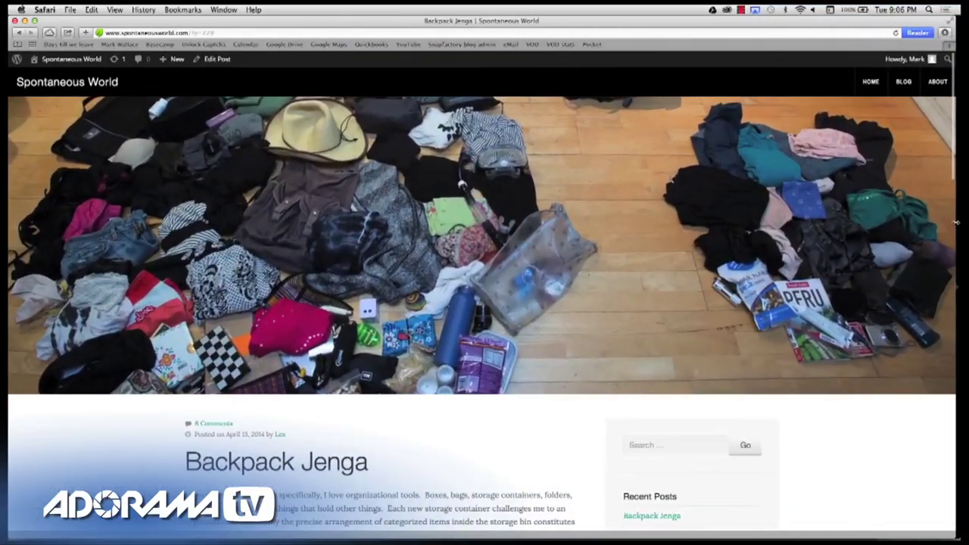
left_click_drag(957, 222, 952, 222)
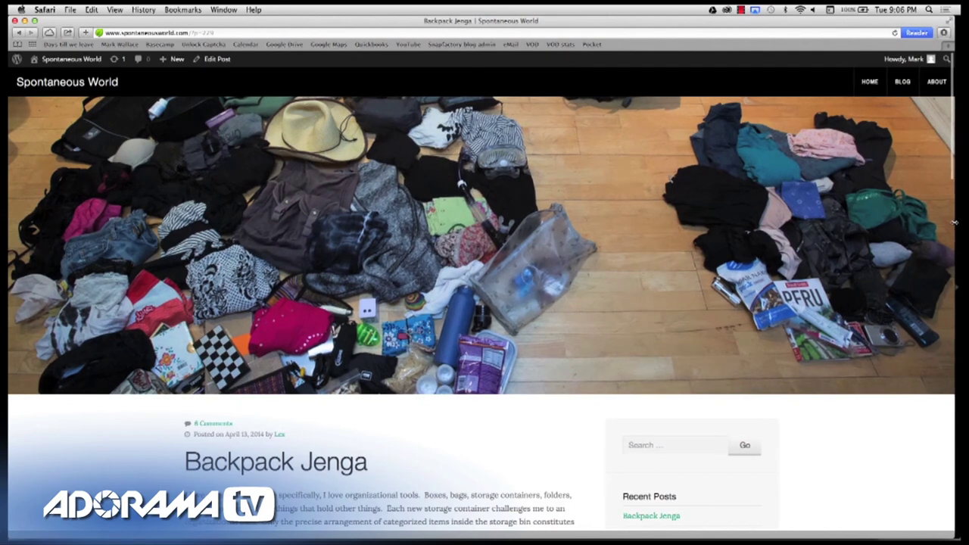
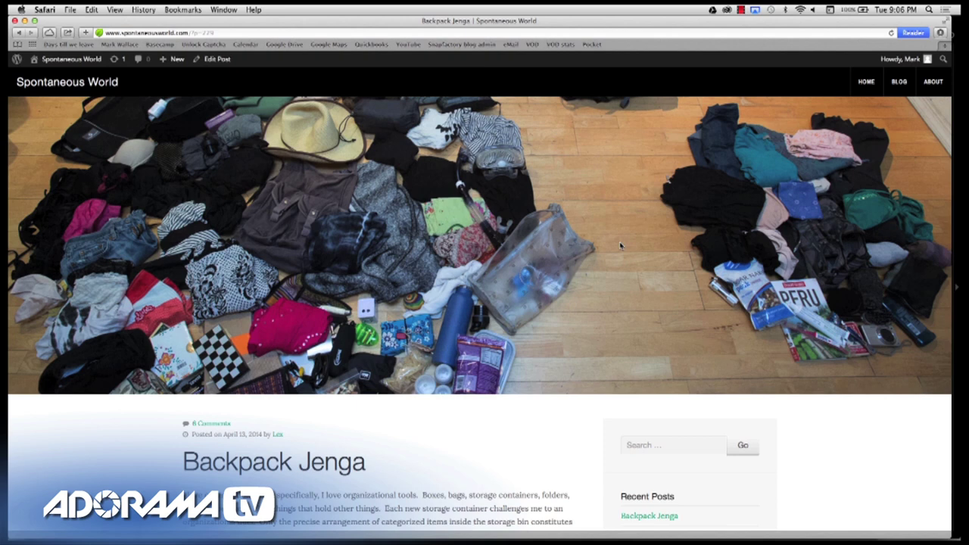
- Switch to Lightroom and bring up the coffee sign photo in the Develop module with the Crop tool active
key("super+Tab")
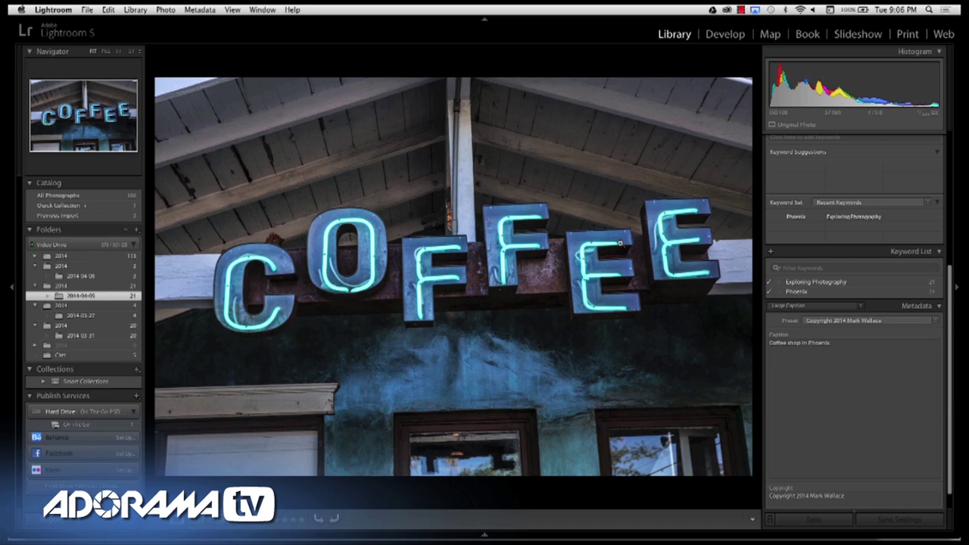
left_click(725, 43)
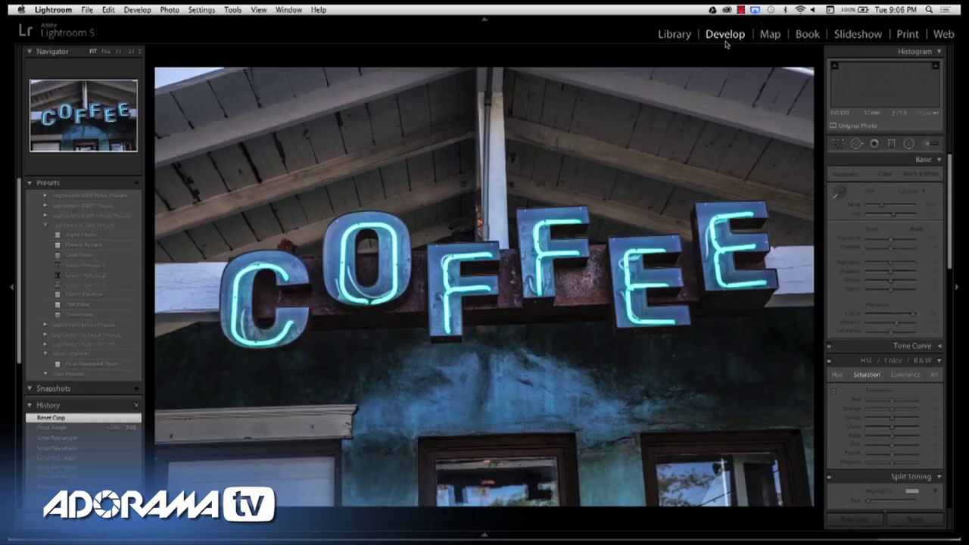
left_click(837, 146)
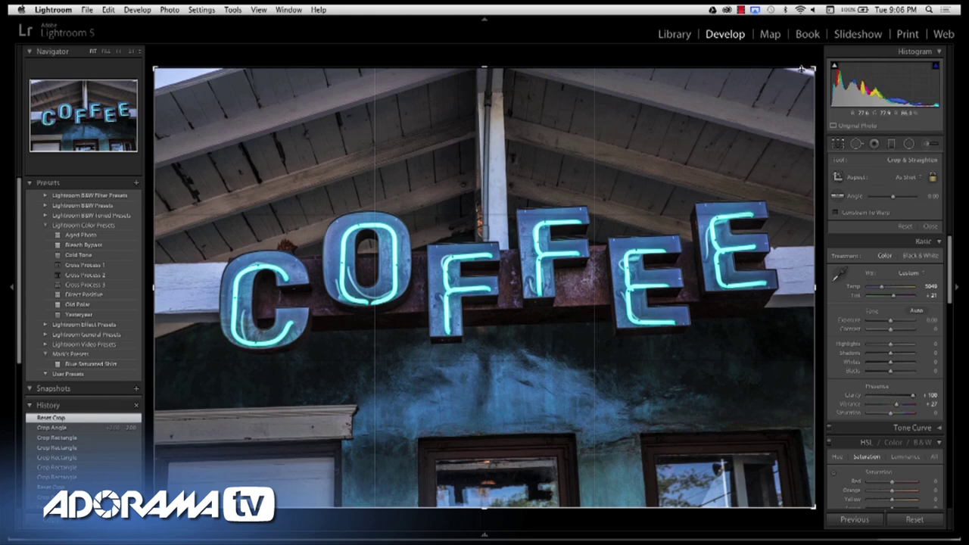
left_click_drag(814, 68, 841, 59)
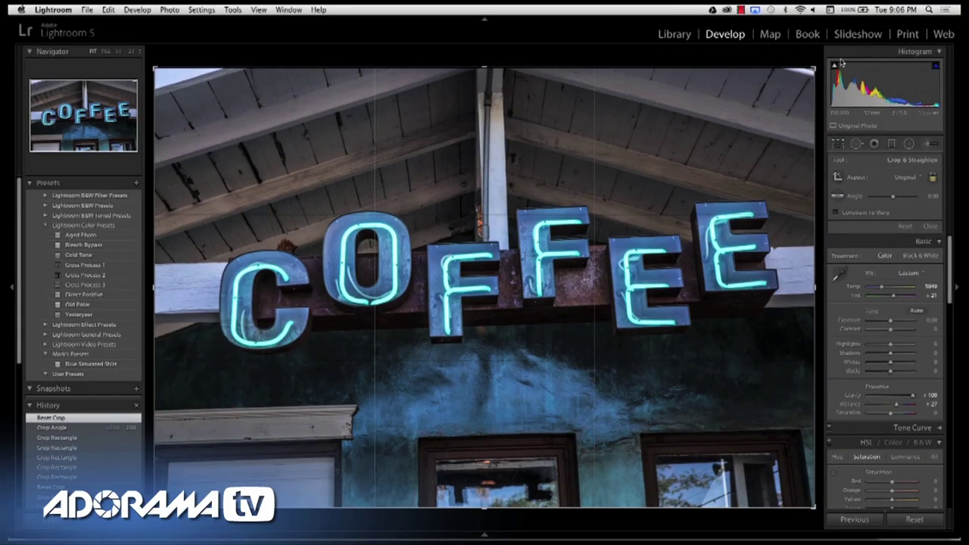
- Give the coffee sign photo's crop a custom aspect ratio of 5 x 12
left_click(901, 177)
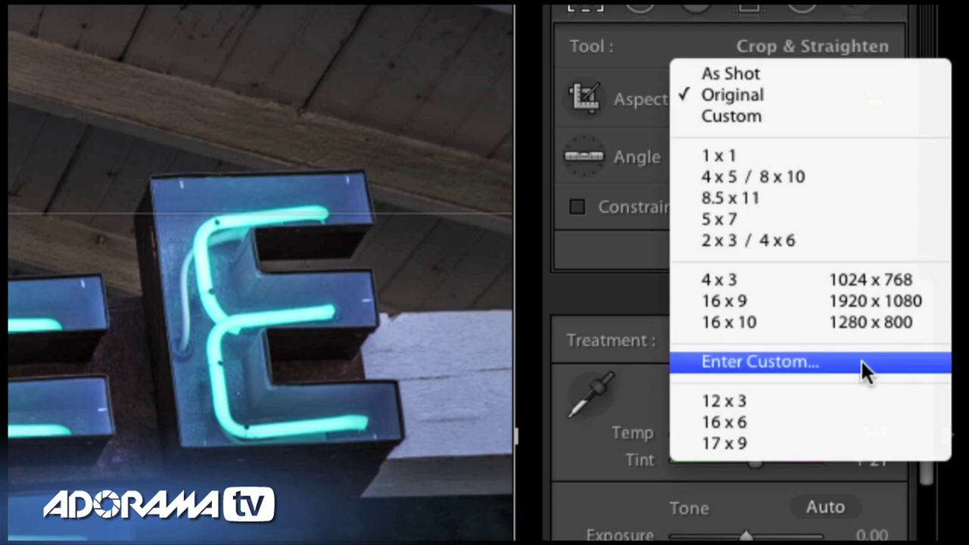
left_click(831, 362)
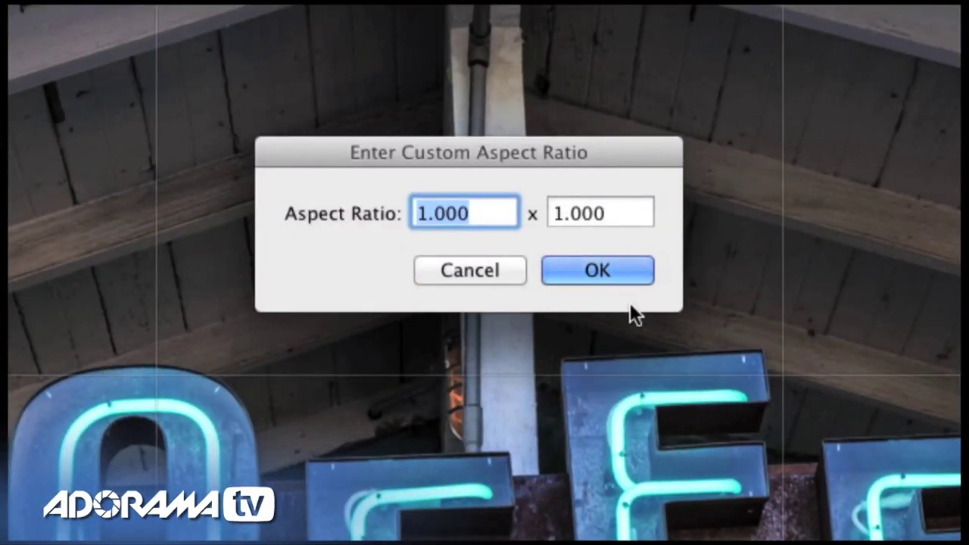
type("5")
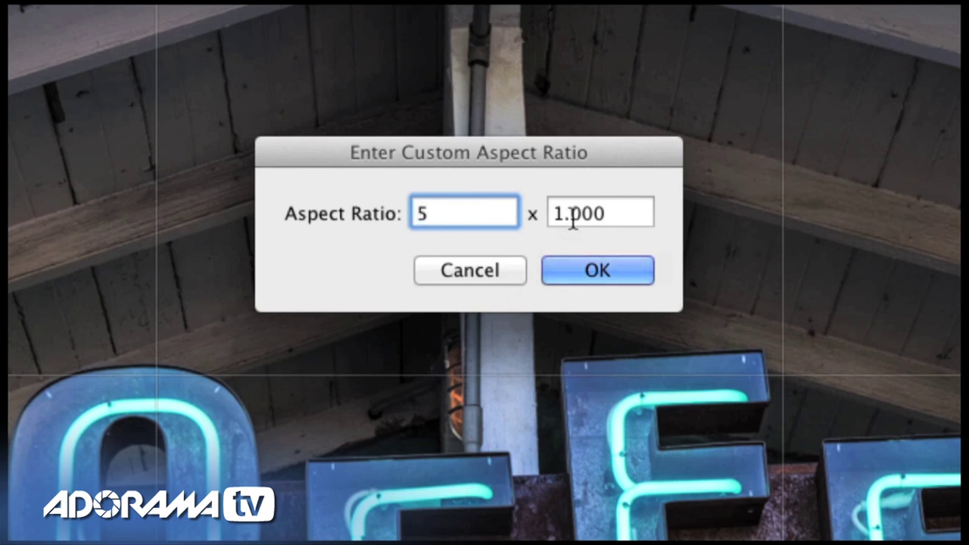
key("Tab")
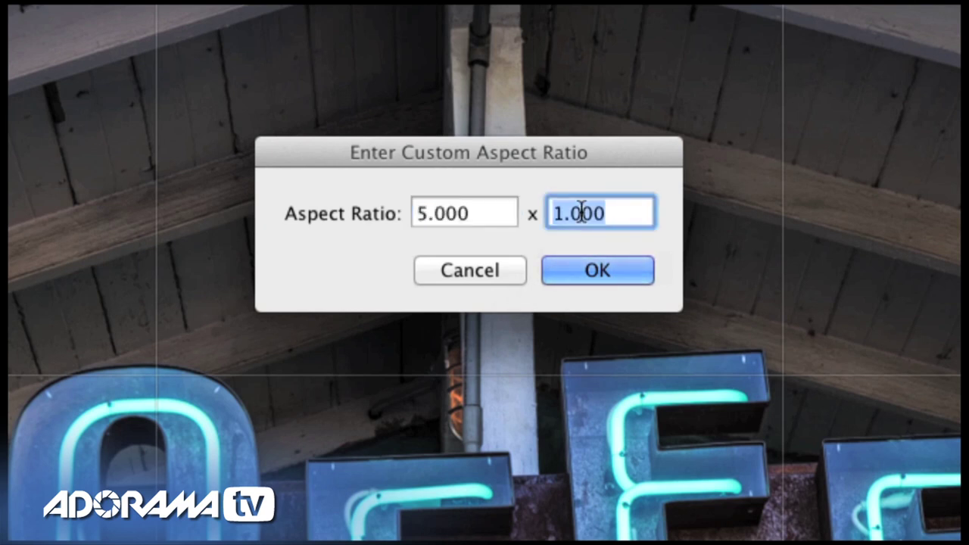
type("12")
left_click(568, 268)
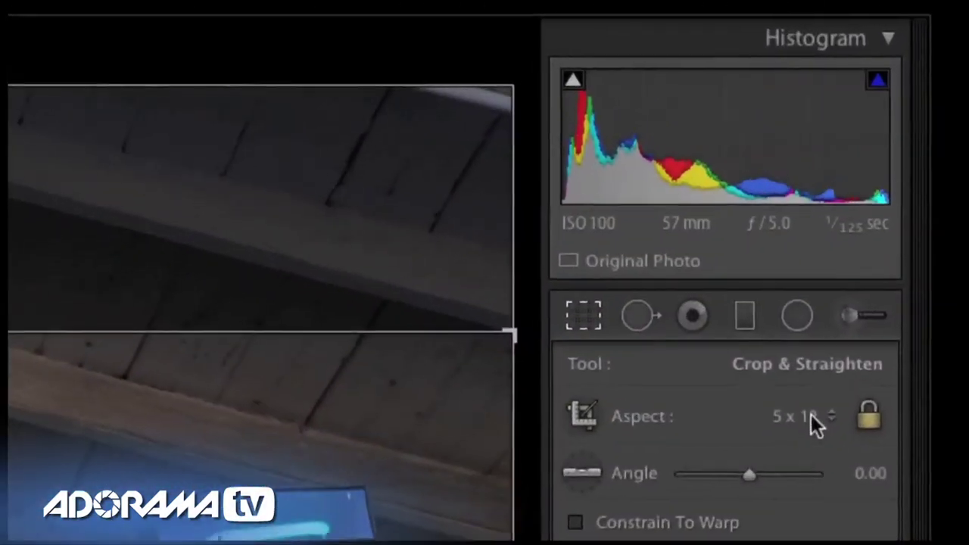
- Crop the coffee sign photo at a 16 x 6 aspect ratio, tightening the frame around the letters and rotating it about 1.71 degrees
left_click(913, 177)
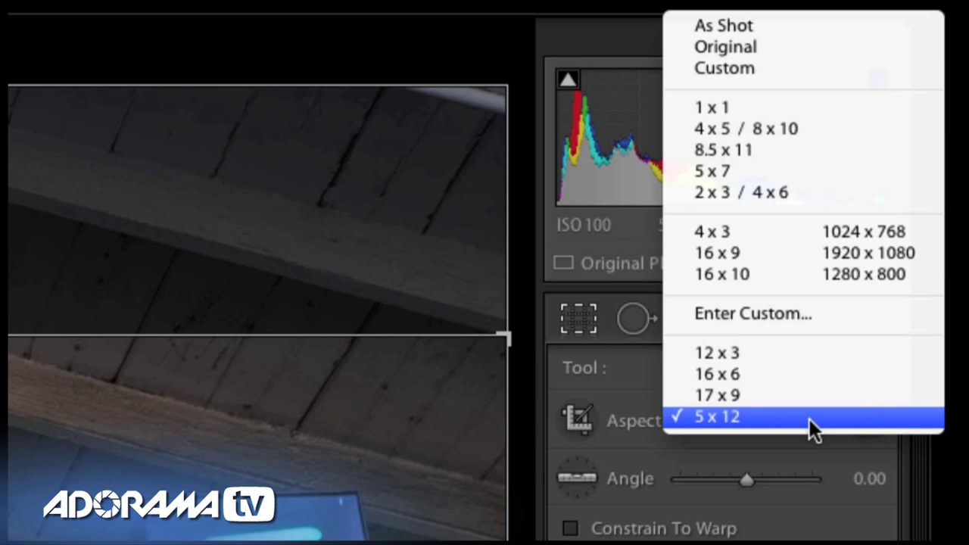
left_click(820, 375)
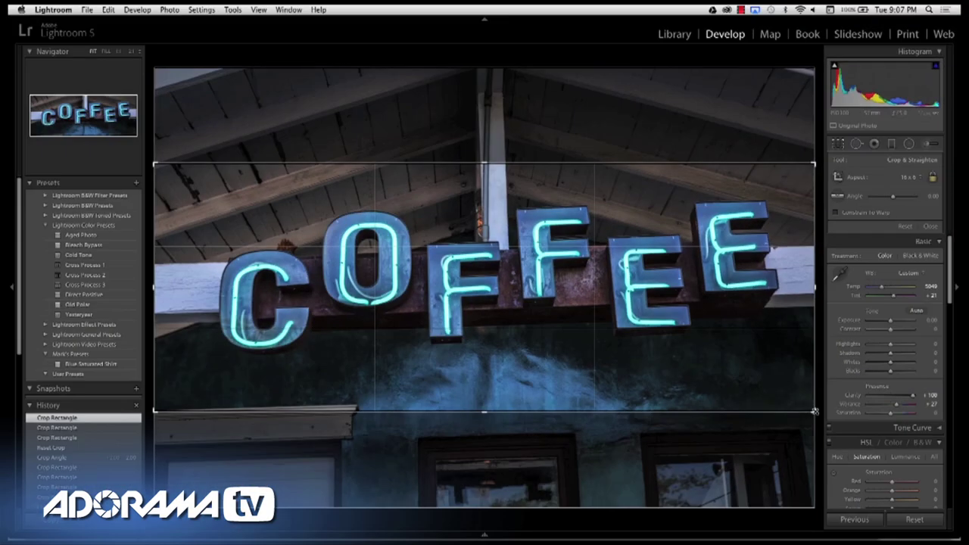
left_click_drag(814, 411, 785, 426)
left_click_drag(720, 340, 688, 357)
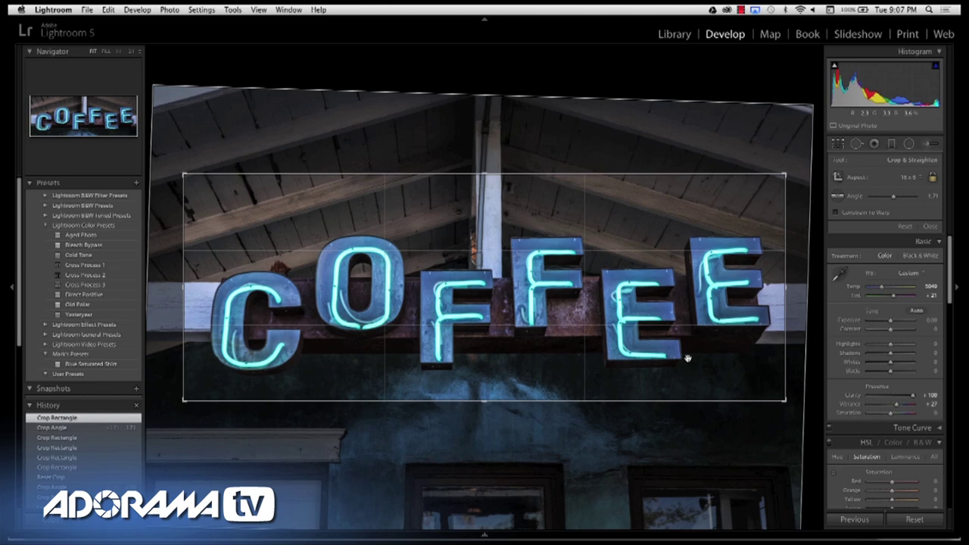
key("Return")
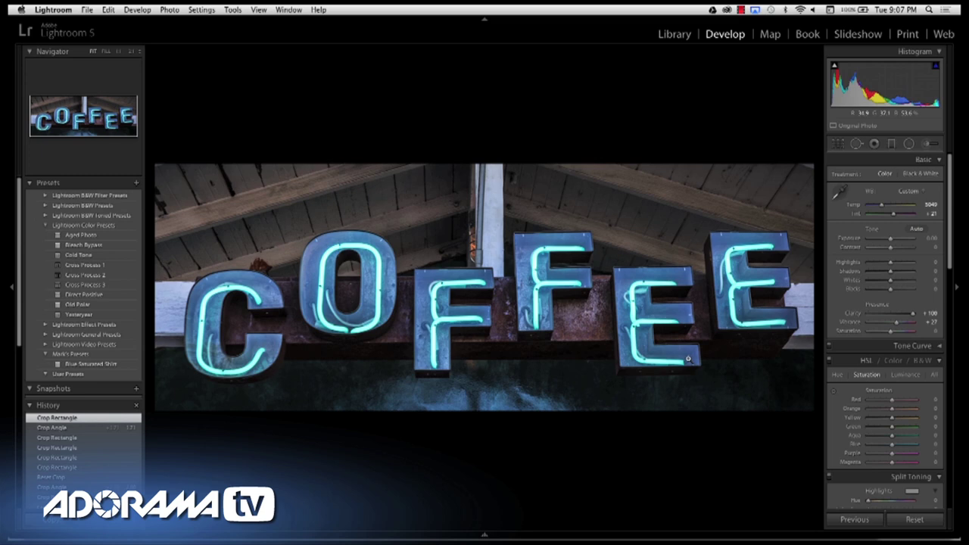
- Open the silver trailer photo enlarged from the grid and check its caption with the Large Caption metadata view selected
key("g")
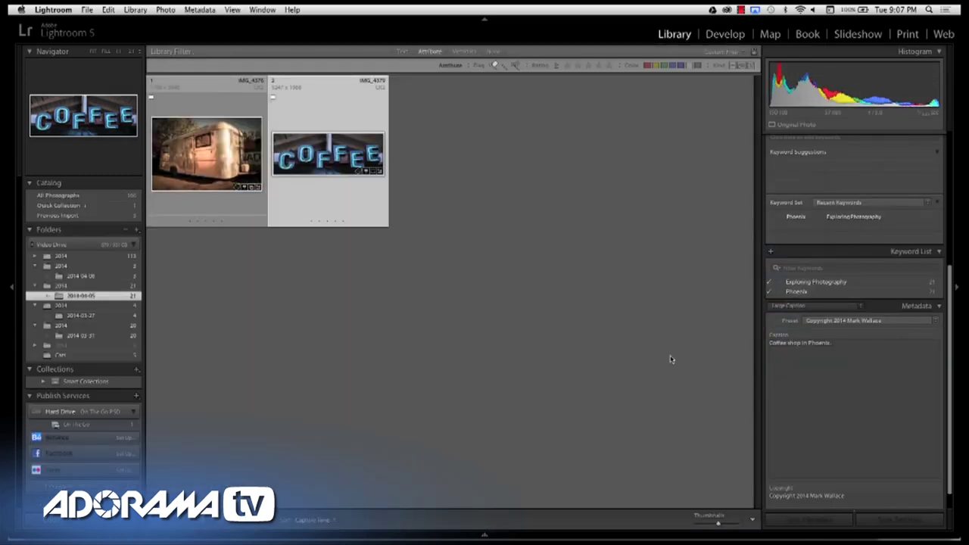
left_click(207, 167)
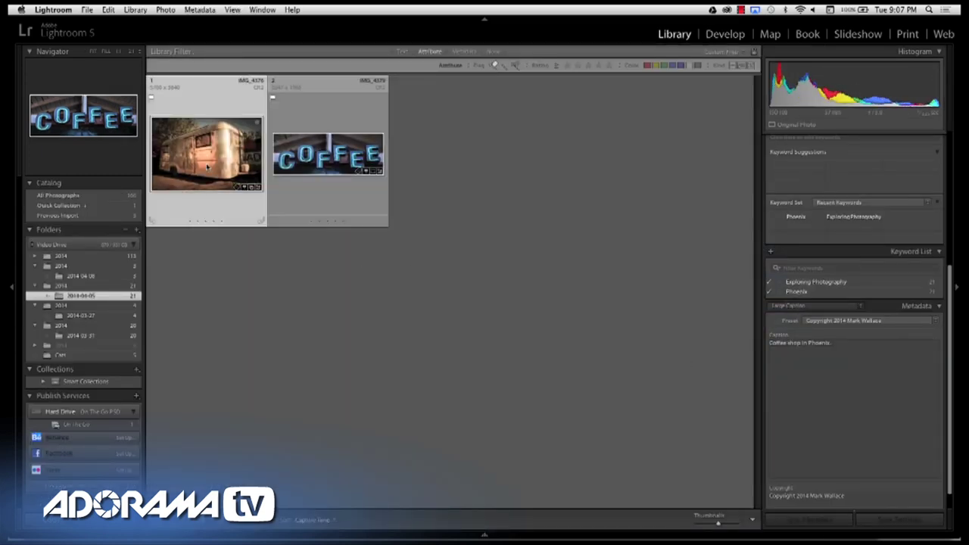
double_click(207, 166)
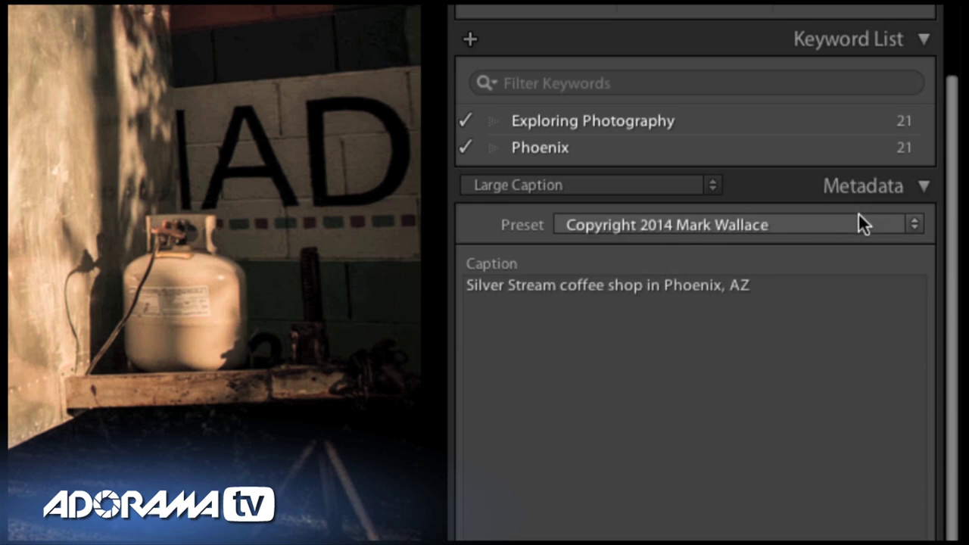
left_click(696, 188)
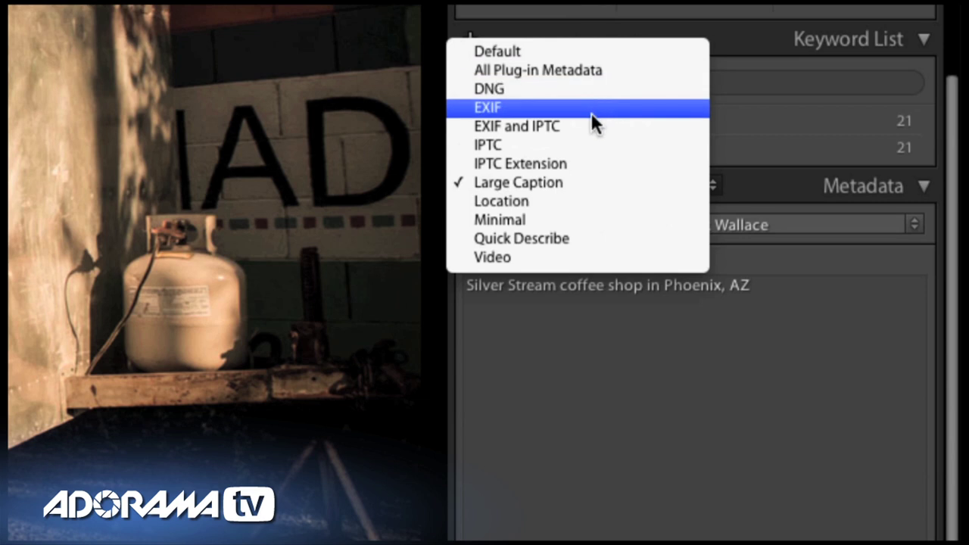
left_click(555, 183)
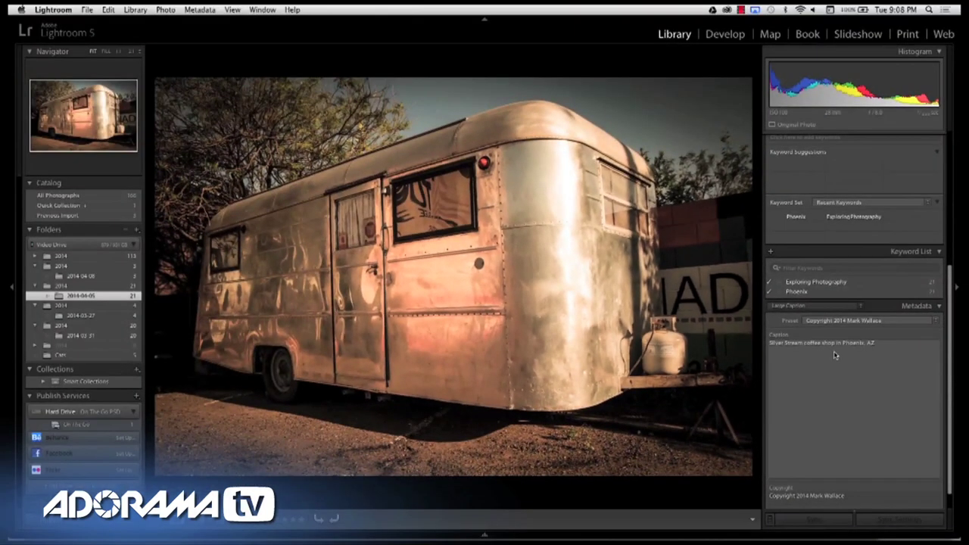
- Enlarge the coffee sign photo to check its caption in the metadata, and return to the grid
key("g")
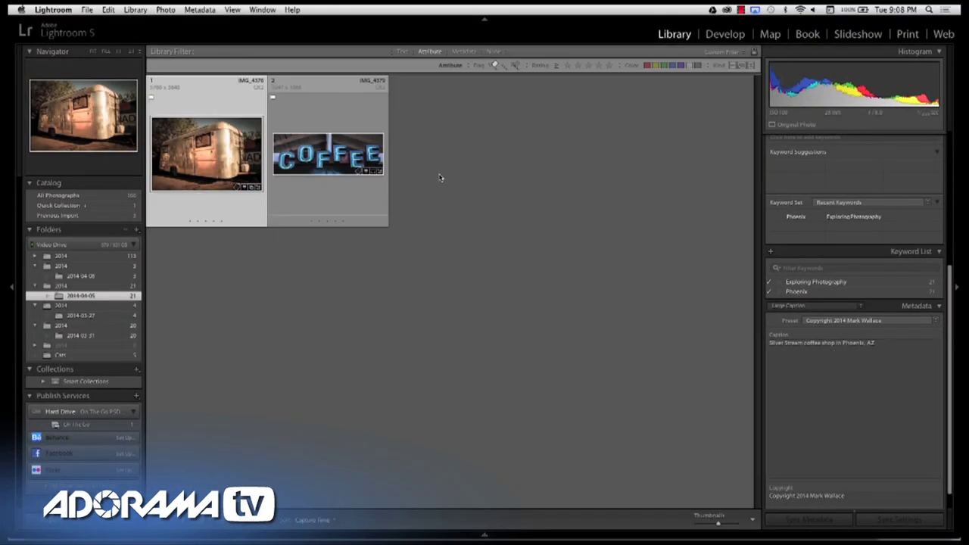
left_click(361, 157)
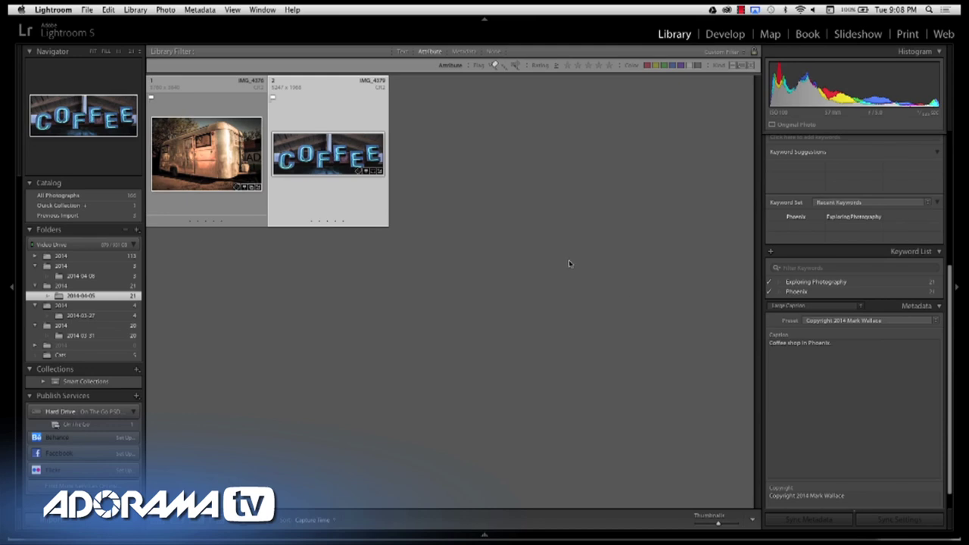
key("e")
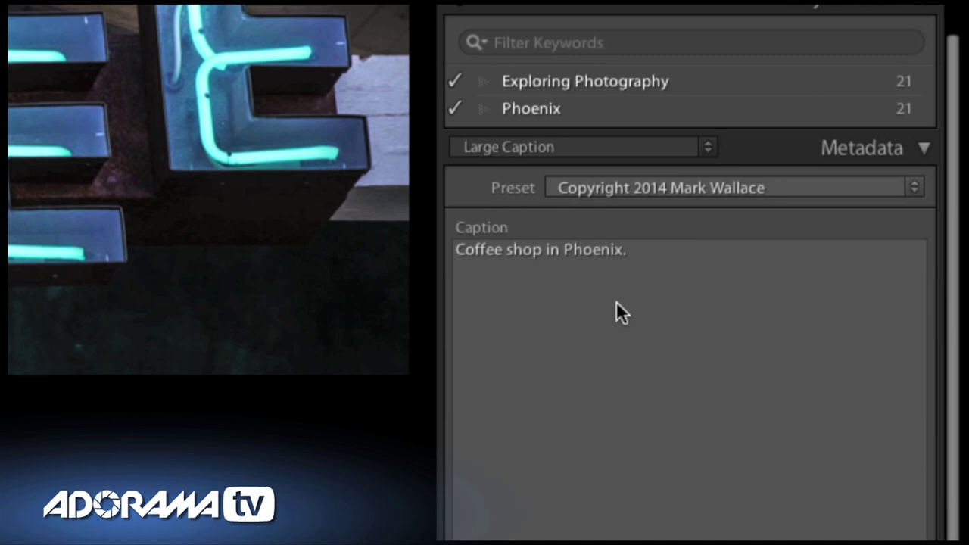
key("Return")
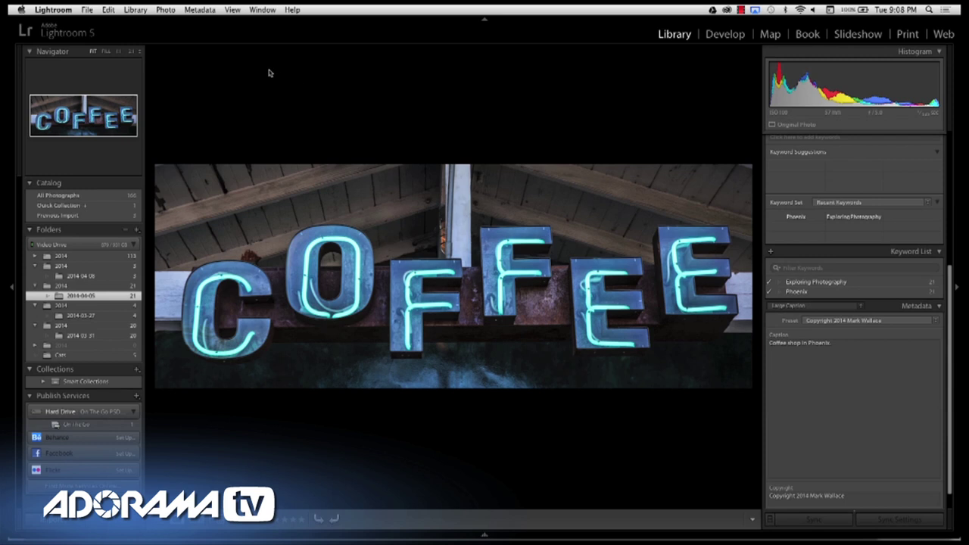
key("g")
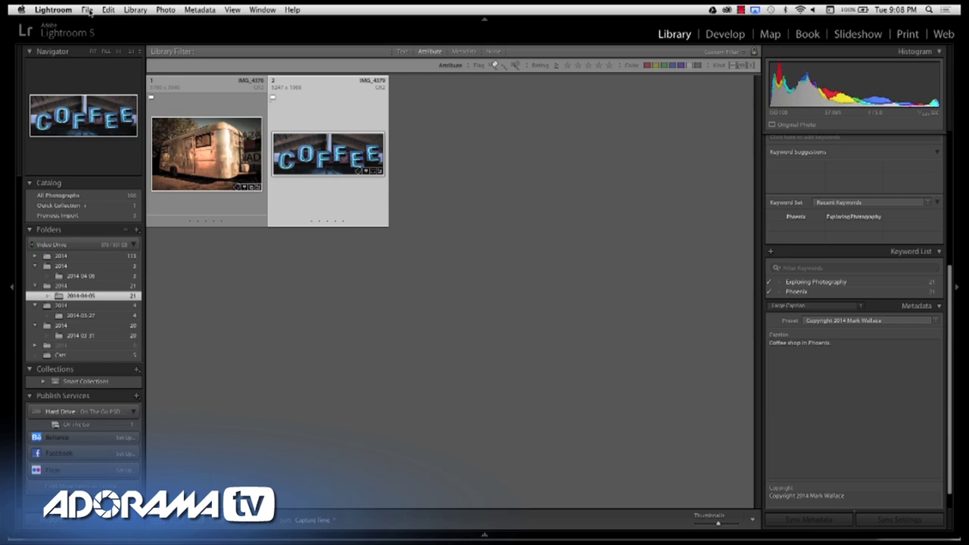
- Start an export of the trailer photo to the Desktop, placing it in a subfolder named "Fake Blog"
left_click(191, 147)
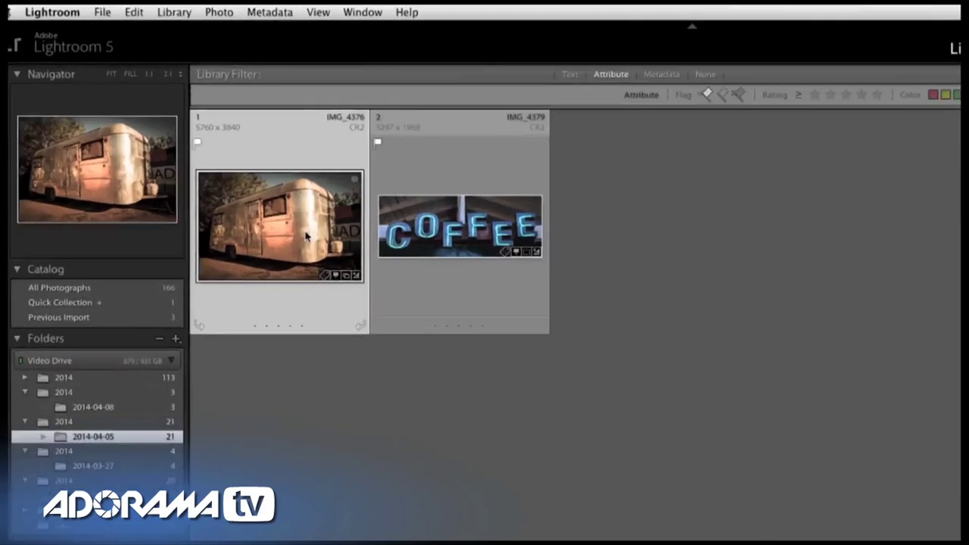
left_click(105, 15)
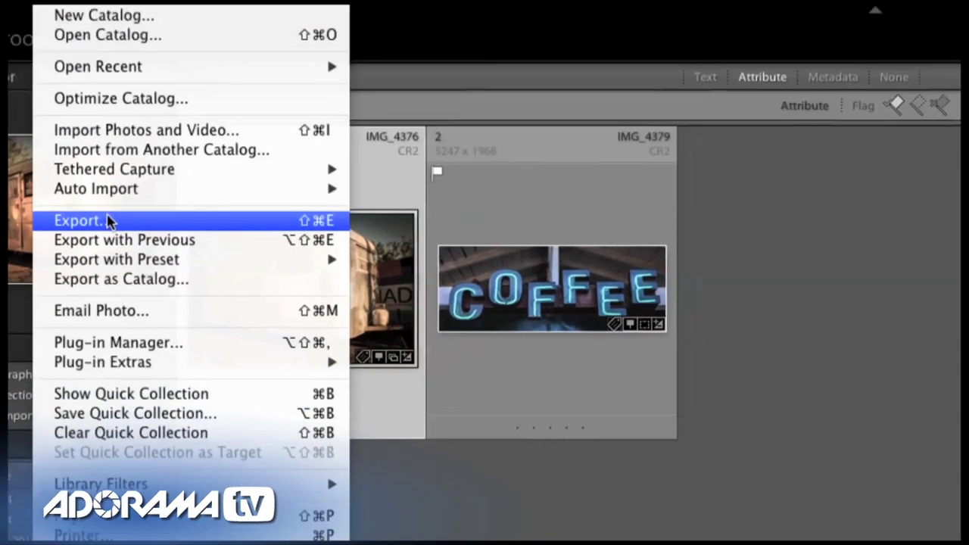
left_click(179, 249)
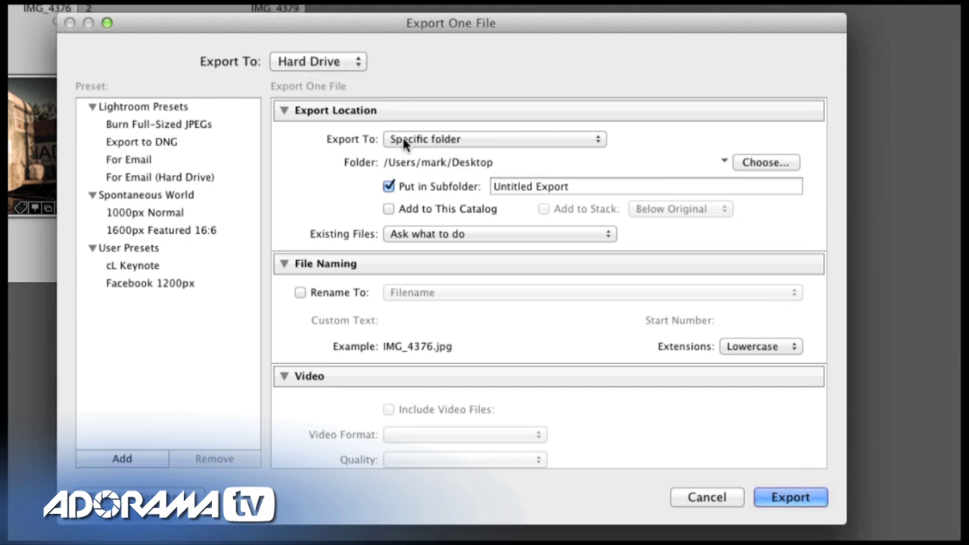
left_click(567, 188)
type("Fake Blog")
- Set the export's image sizing so the long edge is 800 pixels
scroll(436, 275, "down", 5)
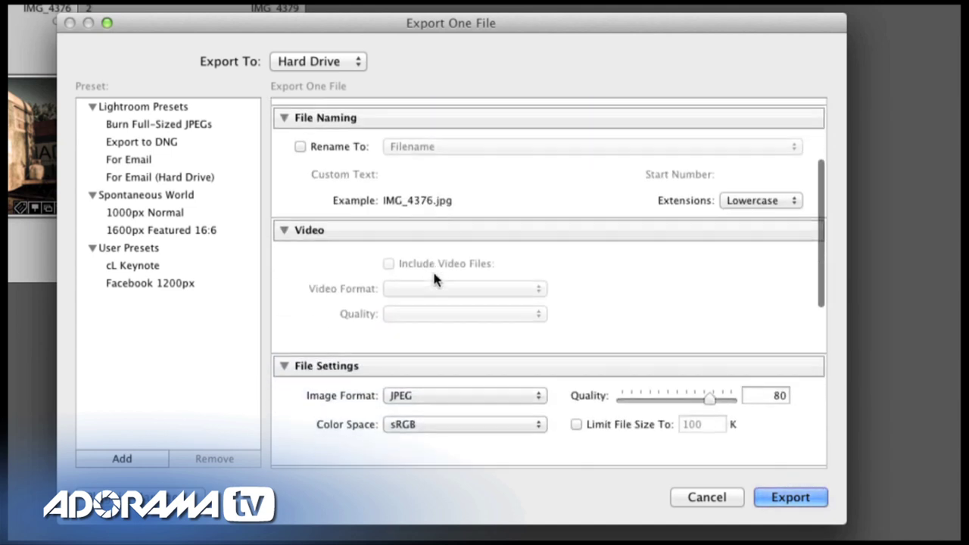
scroll(434, 277, "down", 4)
scroll(378, 309, "down", 6)
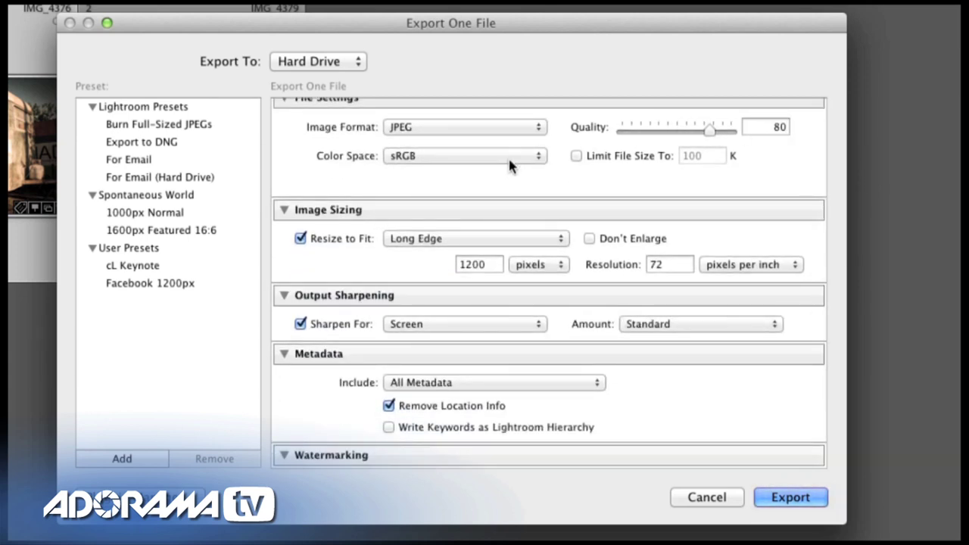
double_click(465, 259)
left_click(466, 264)
key("super+a")
type("800")
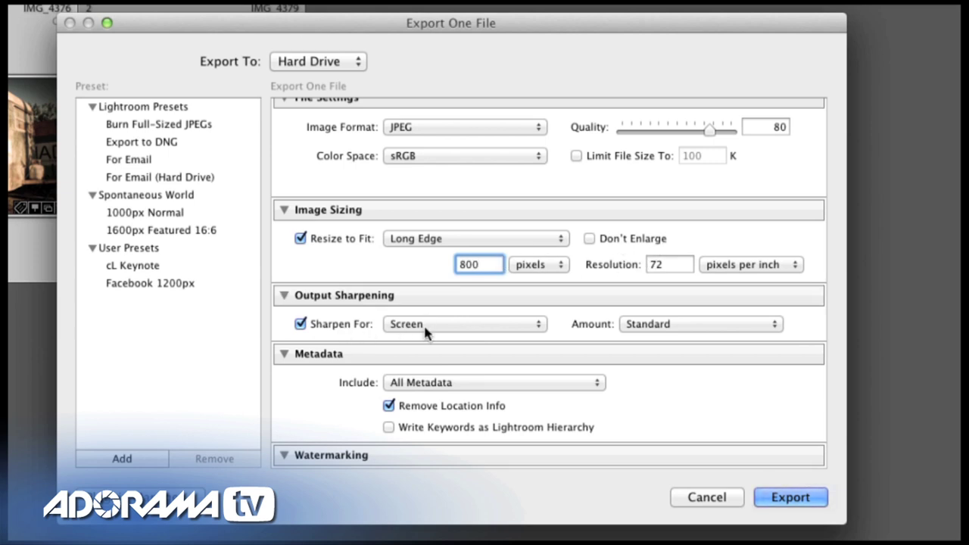
- Review the sharpening, metadata and watermark options of the export, and set the after-export action to Show in Finder
scroll(335, 392, "down", 3)
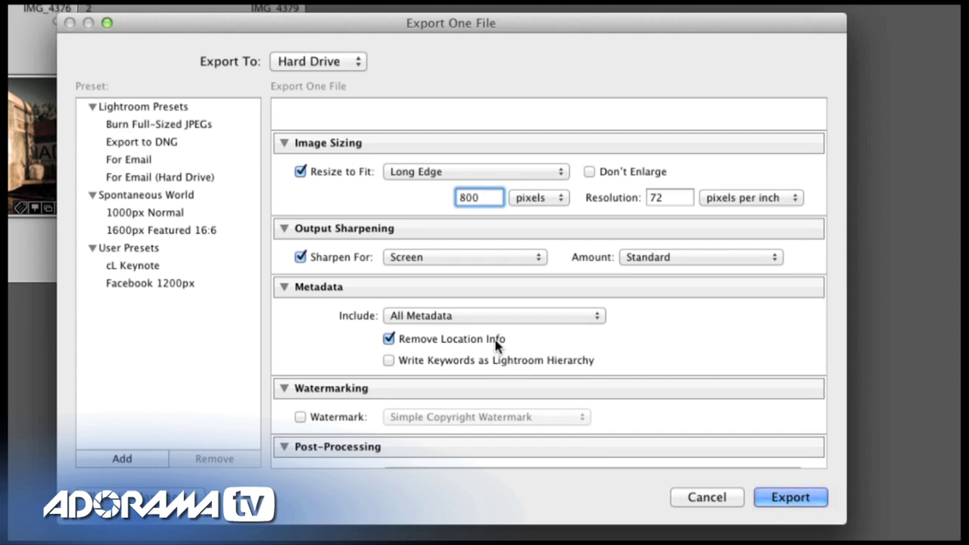
scroll(496, 344, "down", 3)
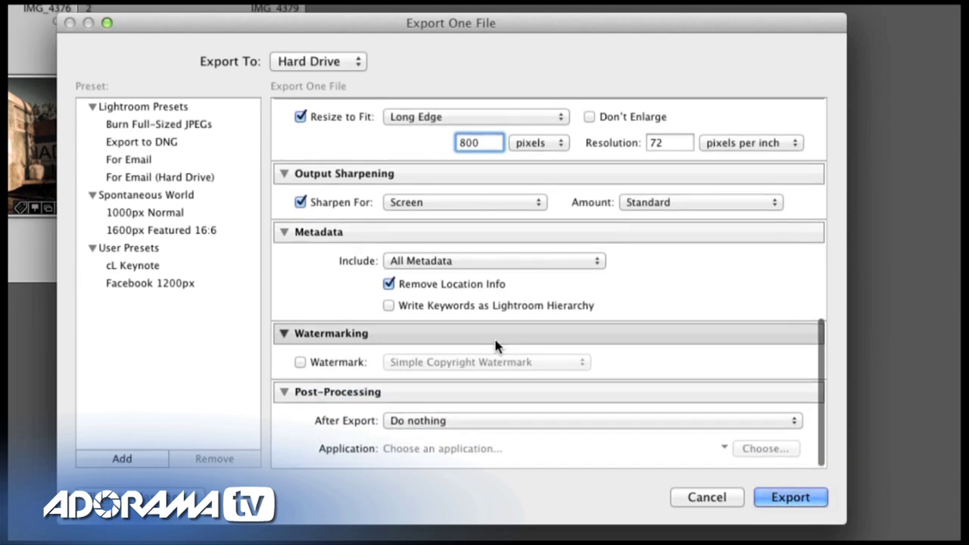
left_click(464, 421)
left_click(459, 446)
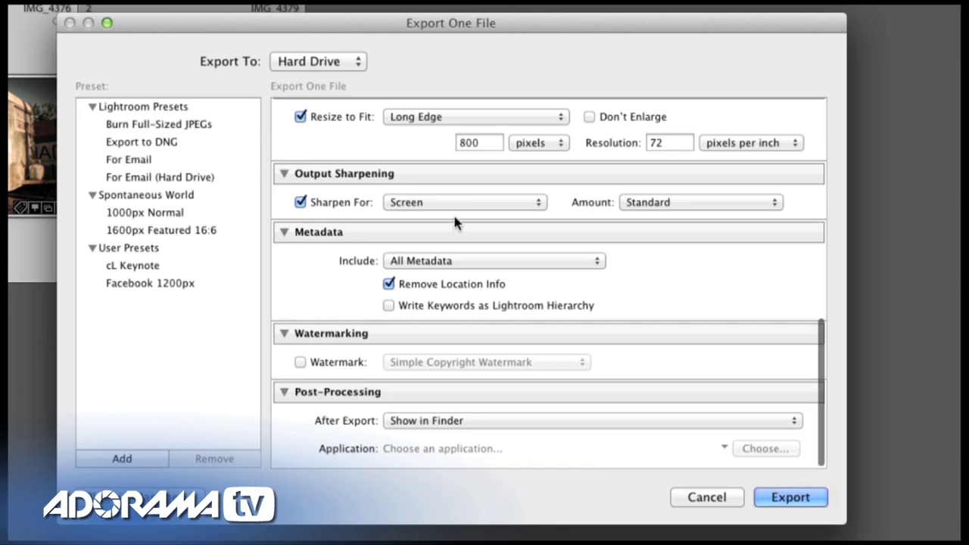
- Start saving the current export settings as a new preset named "800px Image"
scroll(452, 213, "up", 15)
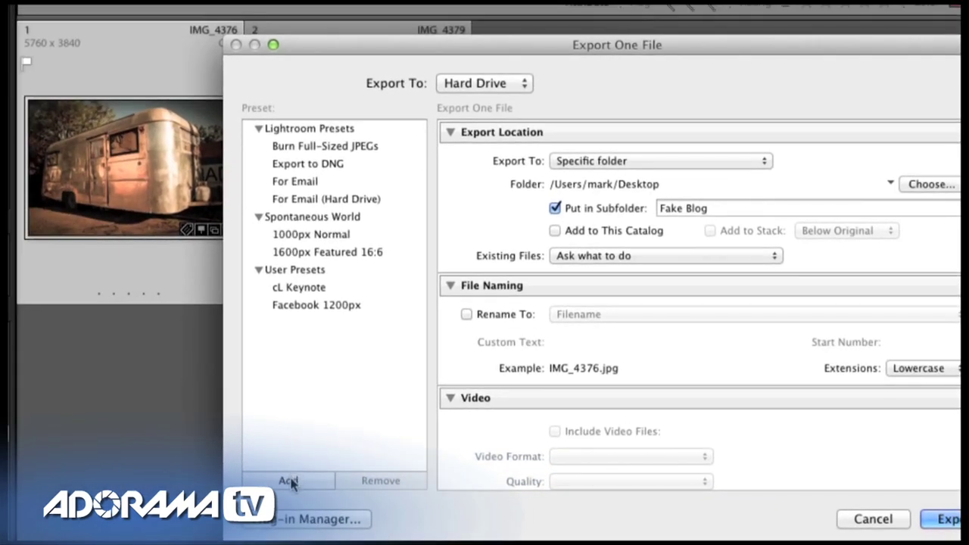
left_click(288, 481)
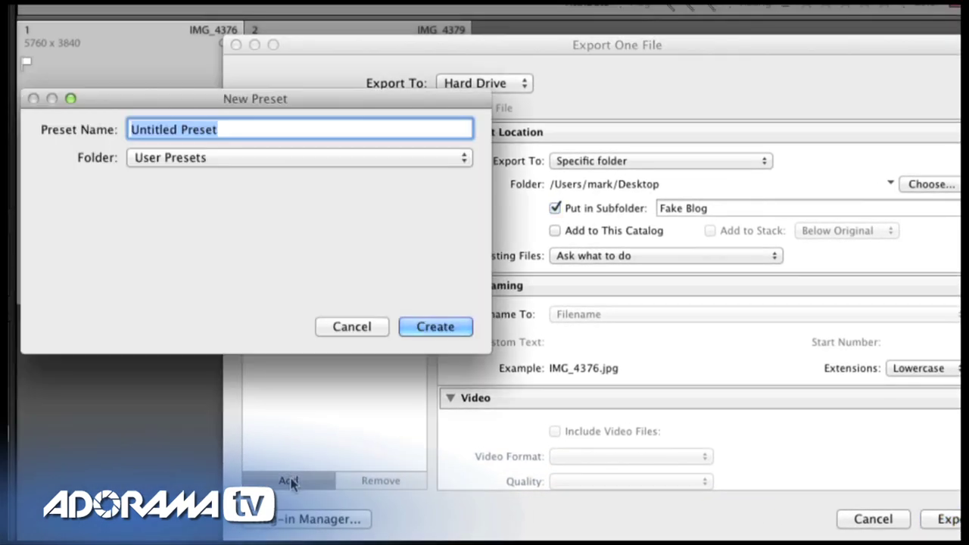
left_click_drag(273, 99, 512, 150)
triple_click(494, 176)
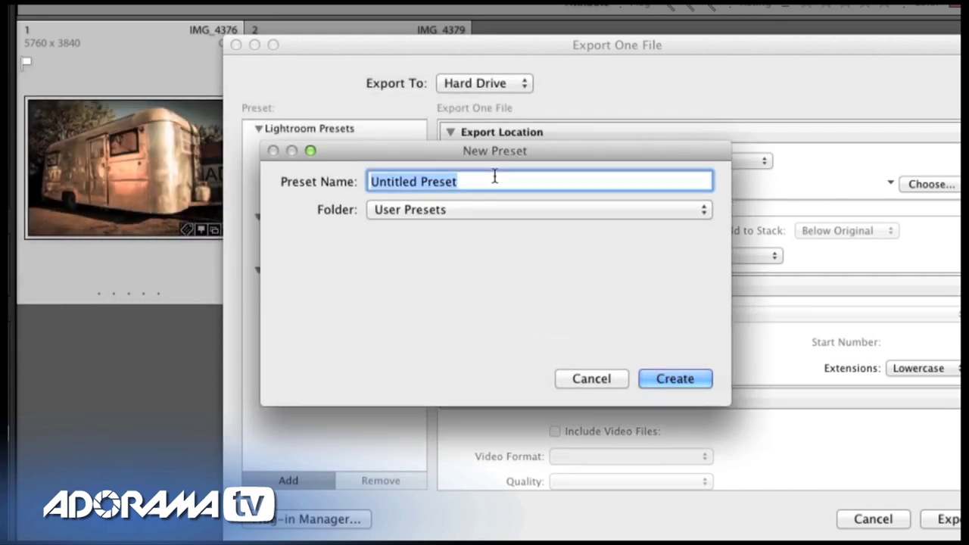
type("800 pxImage")
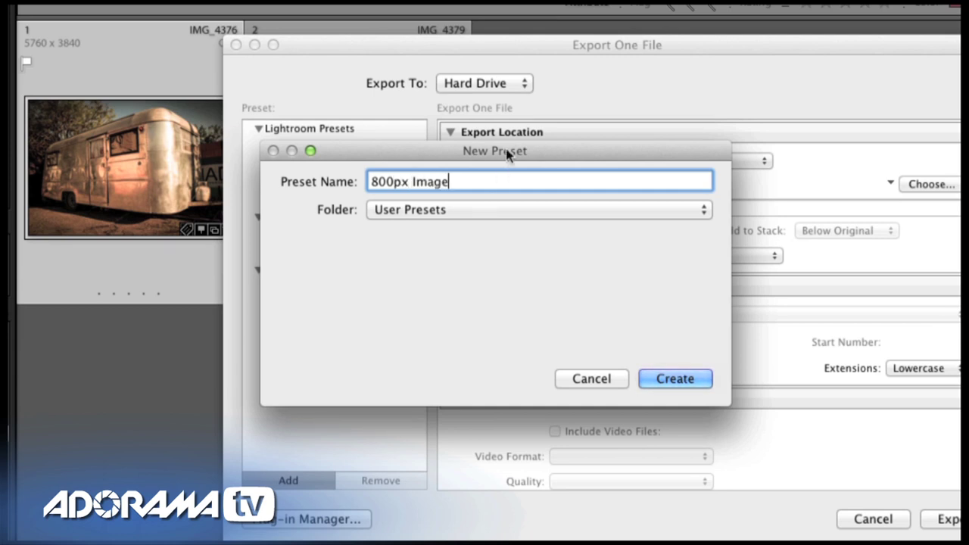
- Store the preset in a new preset folder named "Fake Blog" and leave the export dialog without exporting
left_click(431, 209)
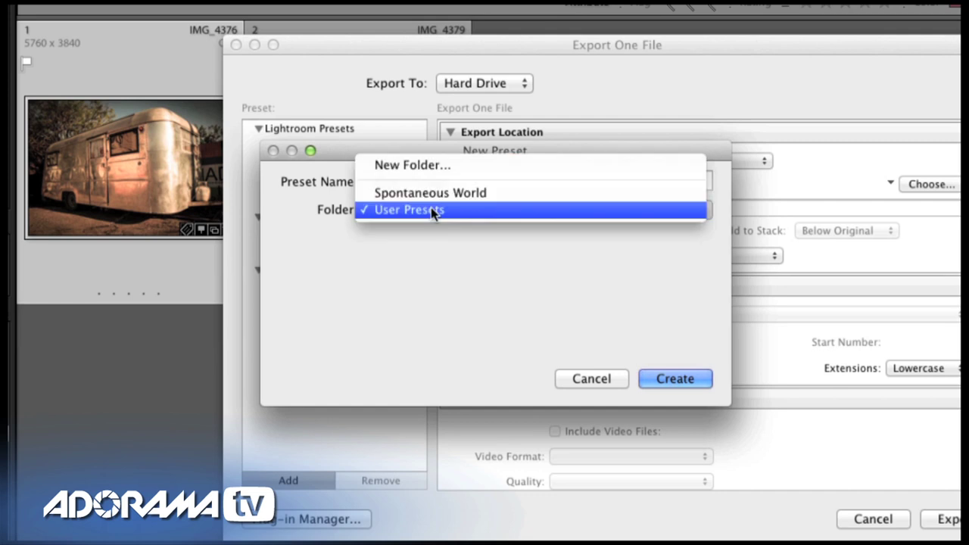
left_click(442, 165)
type("Fake Blog")
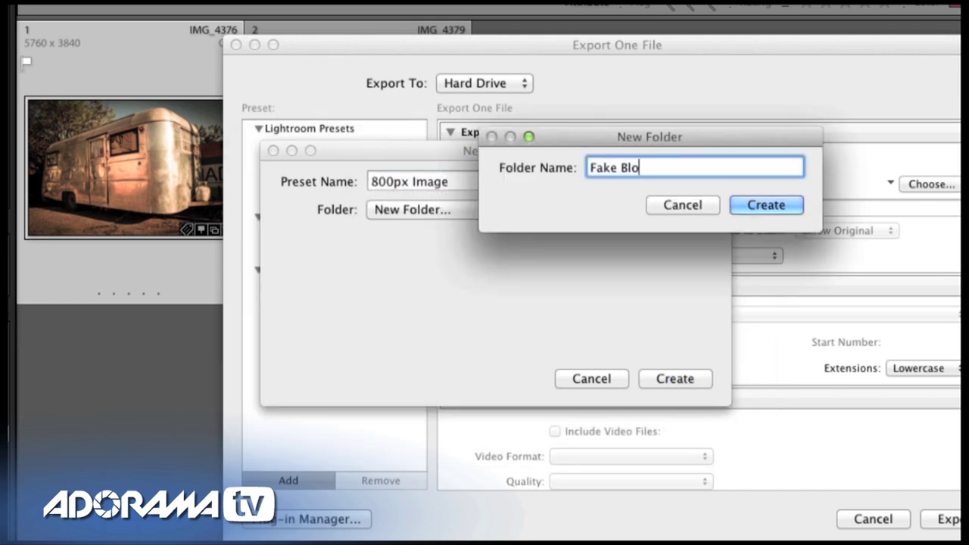
left_click(749, 203)
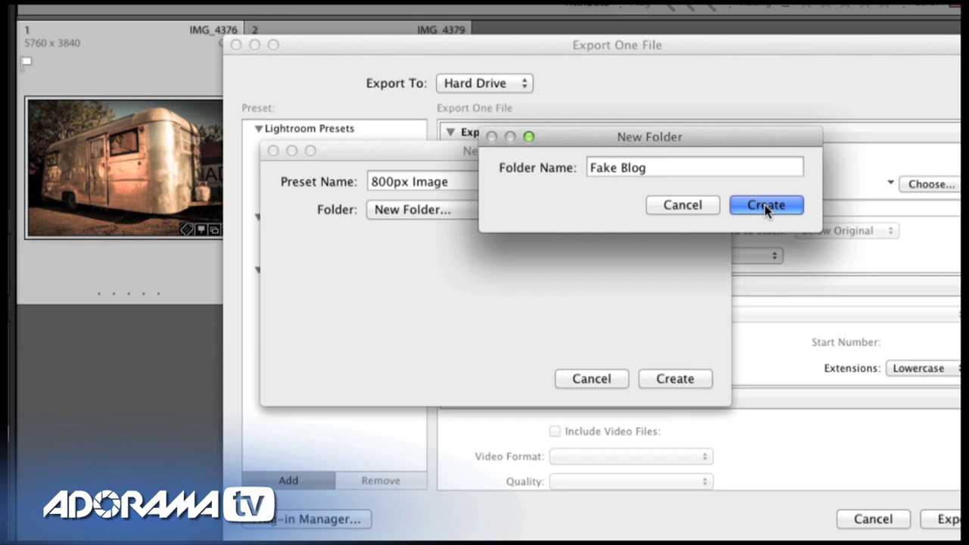
left_click(681, 378)
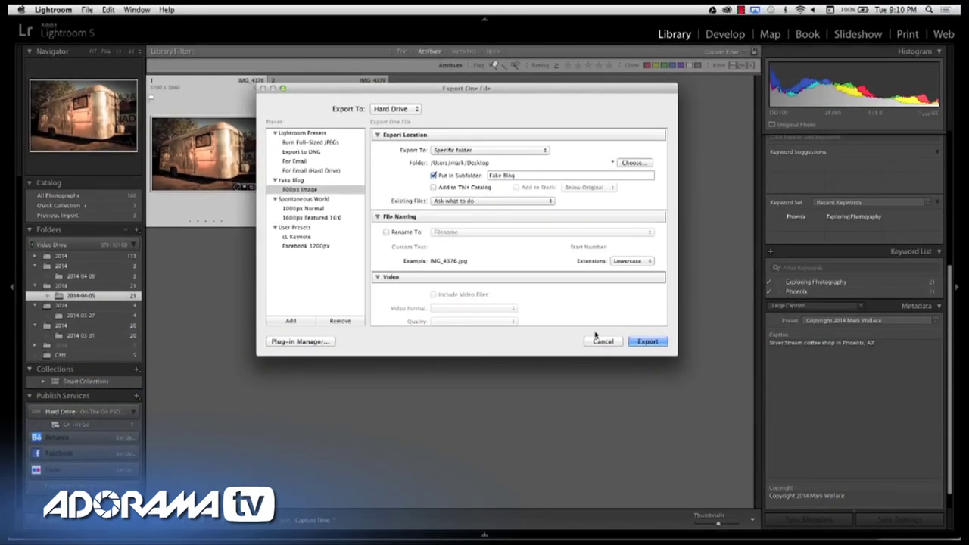
left_click(602, 341)
- Export the trailer photo with the "800px Image" preset from the Fake Blog folder
left_click(212, 149)
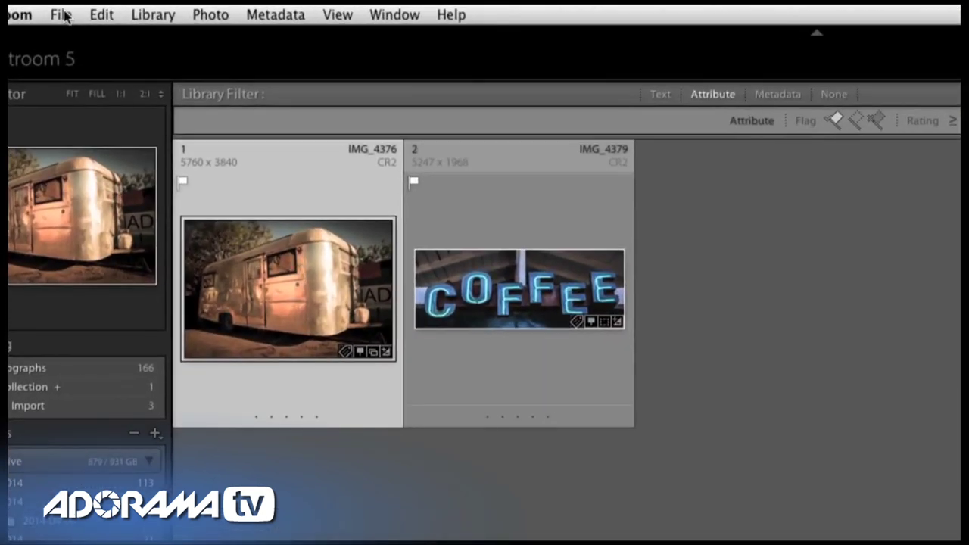
left_click(90, 10)
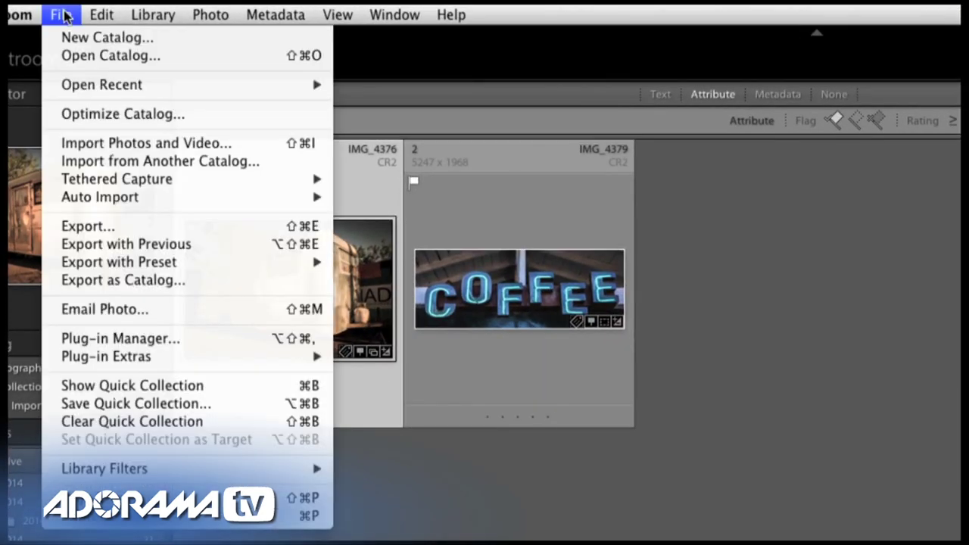
mouse_move(131, 271)
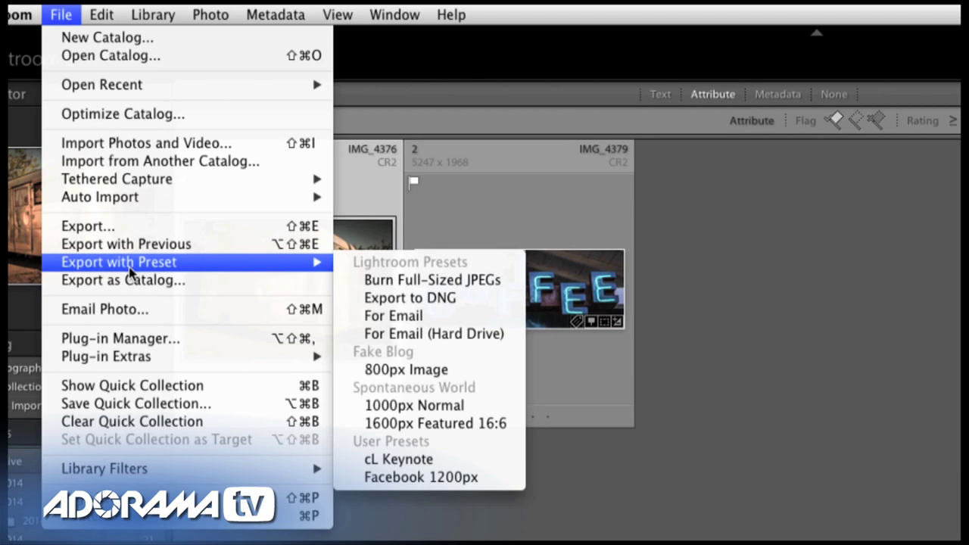
left_click(460, 369)
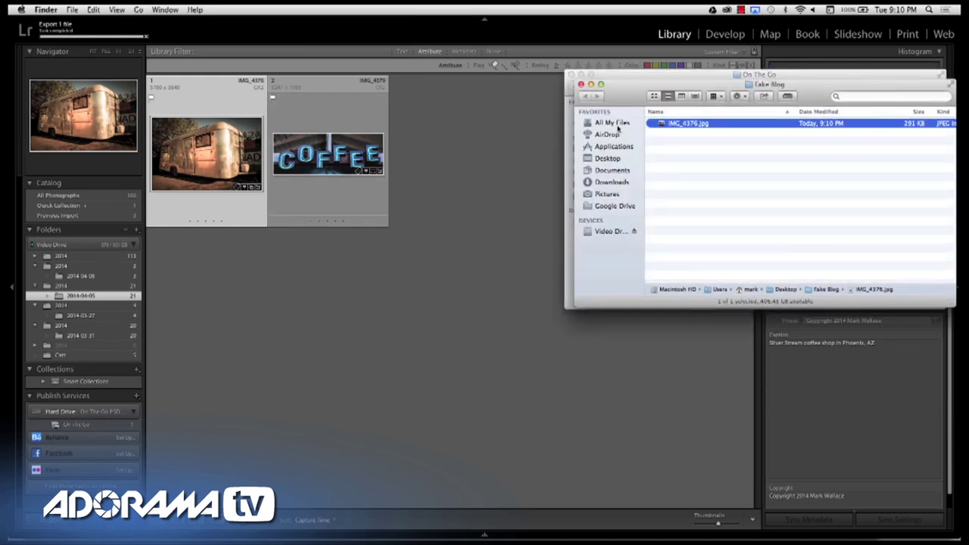
- Preview the exported IMG_4376.jpg in Finder and close the Fake Blog folder window
left_click_drag(628, 85, 410, 73)
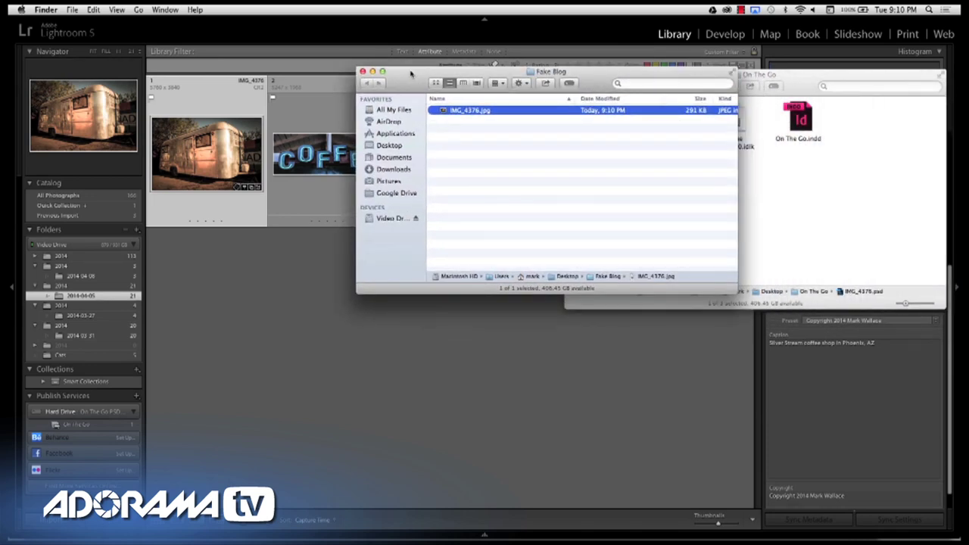
key("space")
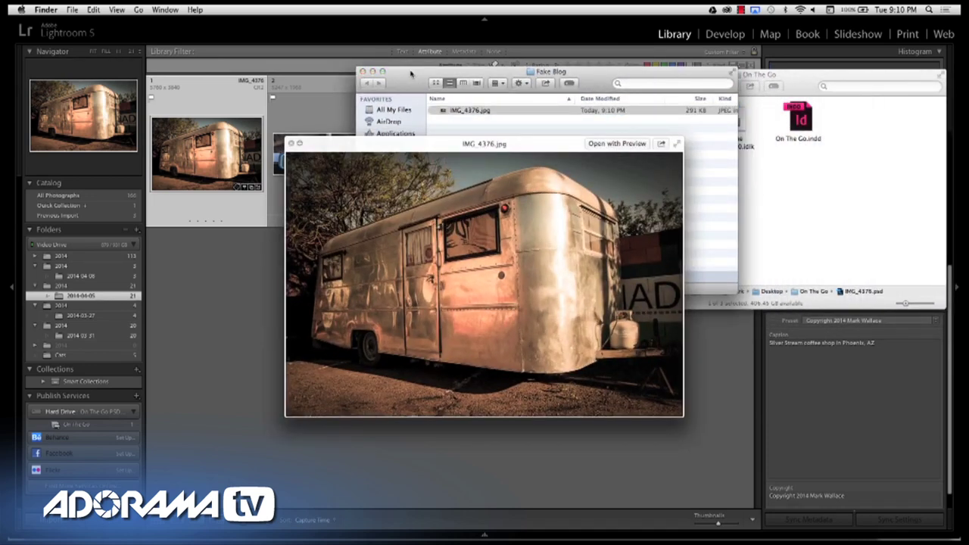
key("space")
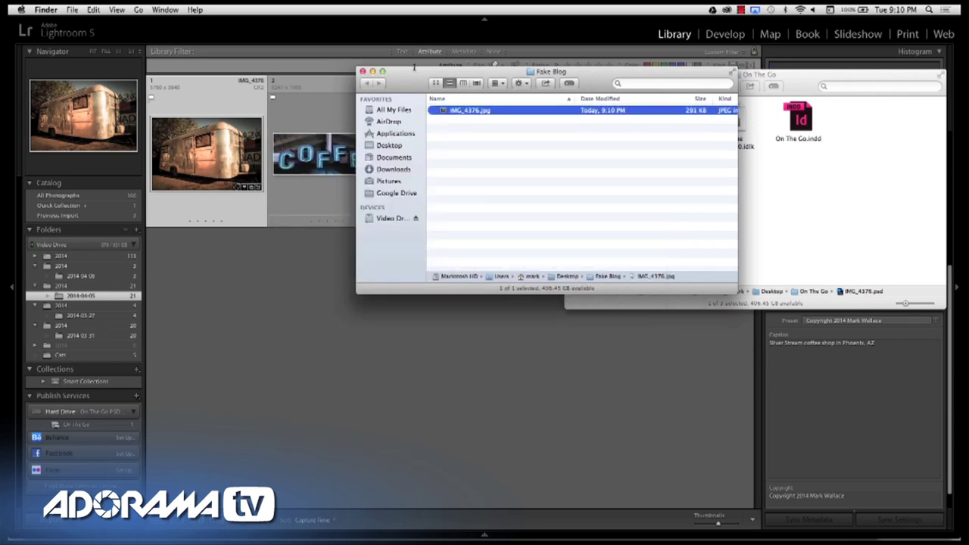
left_click(363, 71)
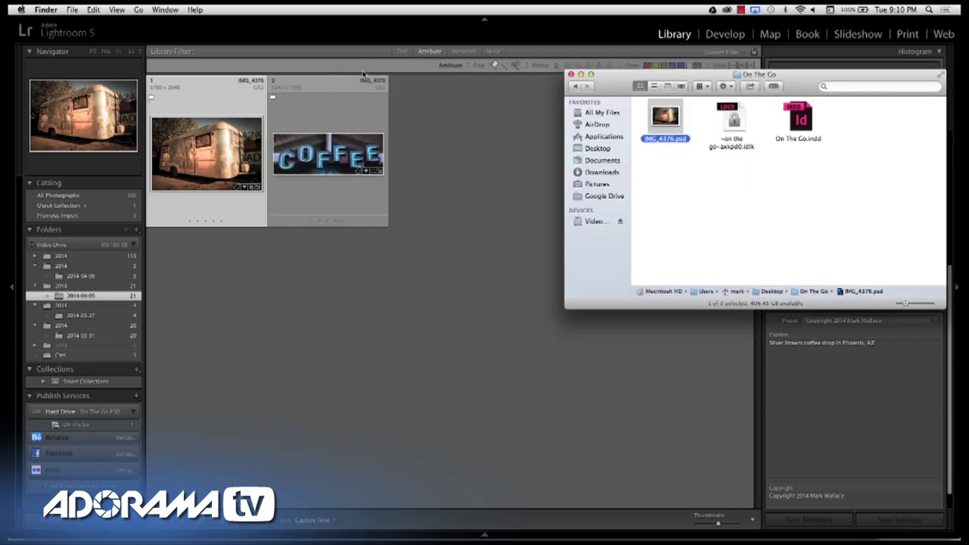
- Switch back to Lightroom and start exporting the trailer photo with the Spontaneous World preset "1000px Normal"
left_click(625, 145)
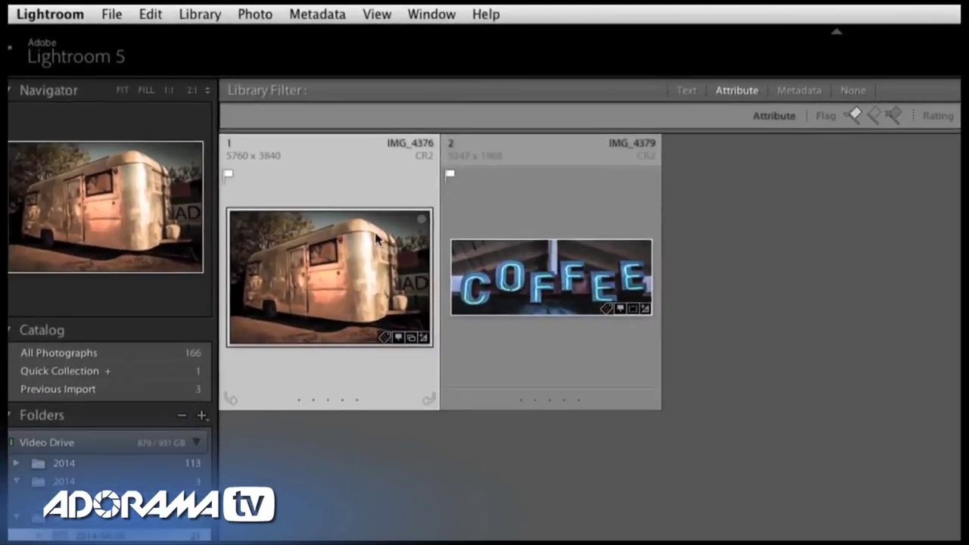
left_click(112, 15)
mouse_move(184, 259)
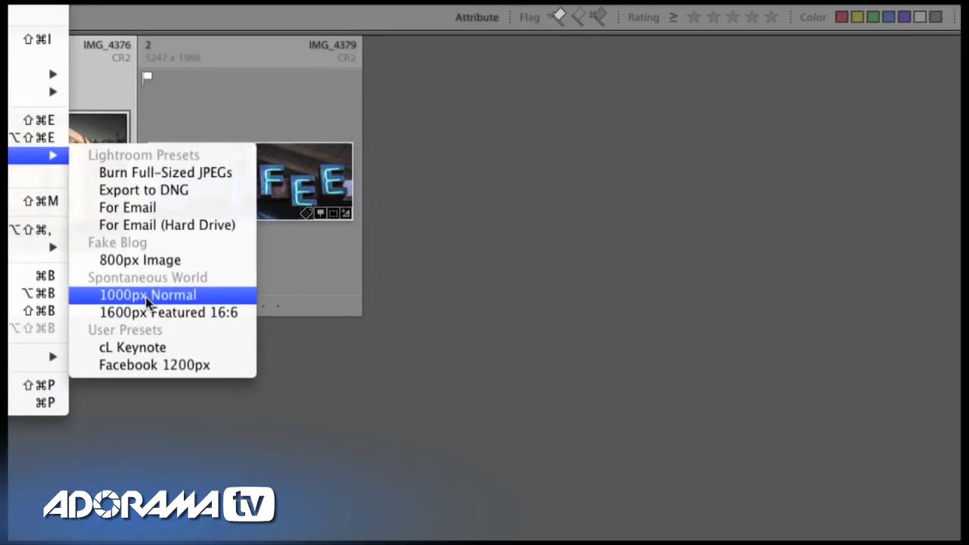
left_click(145, 297)
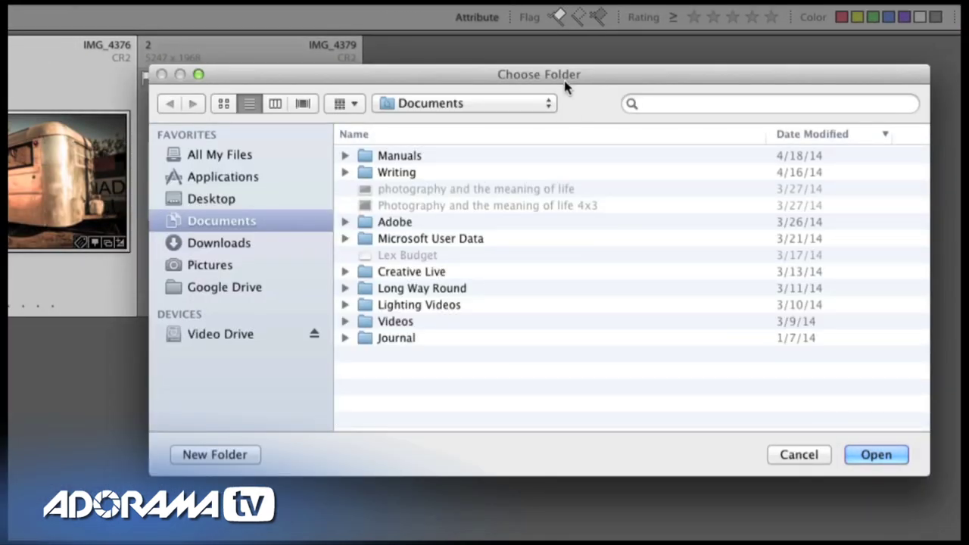
- Create a folder named "temp Blog" on the Desktop and export the trailer photo into it
left_click(256, 196)
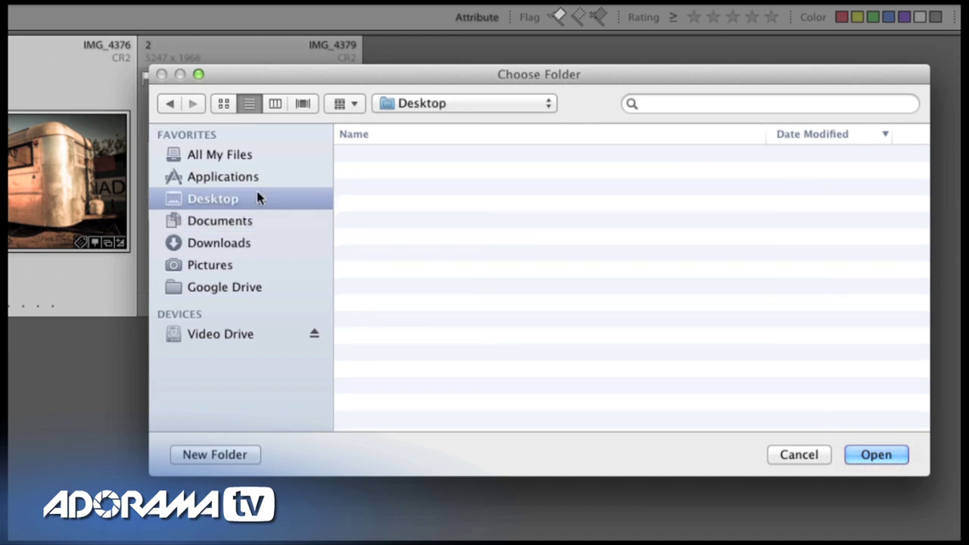
left_click(219, 457)
type("temp Blo")
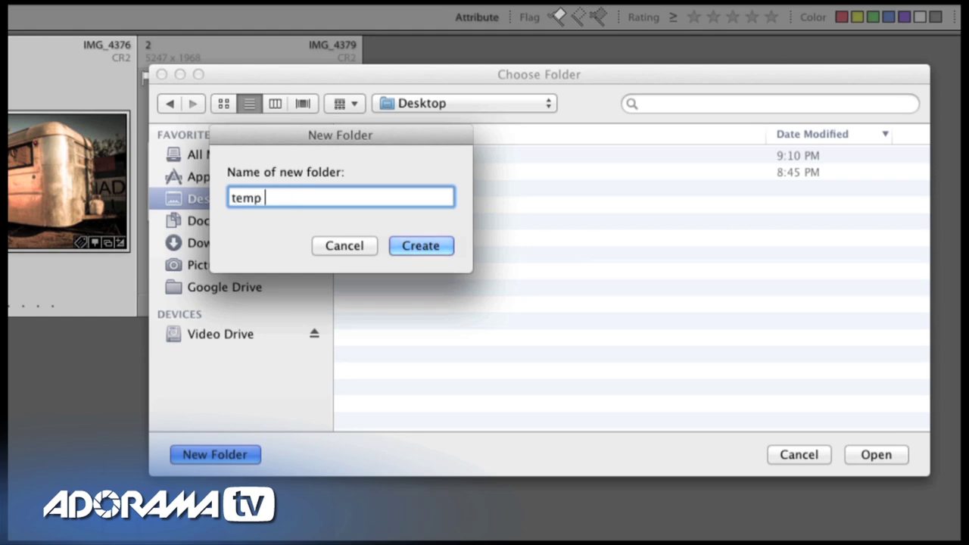
key("BackSpace")
type("log")
left_click(428, 244)
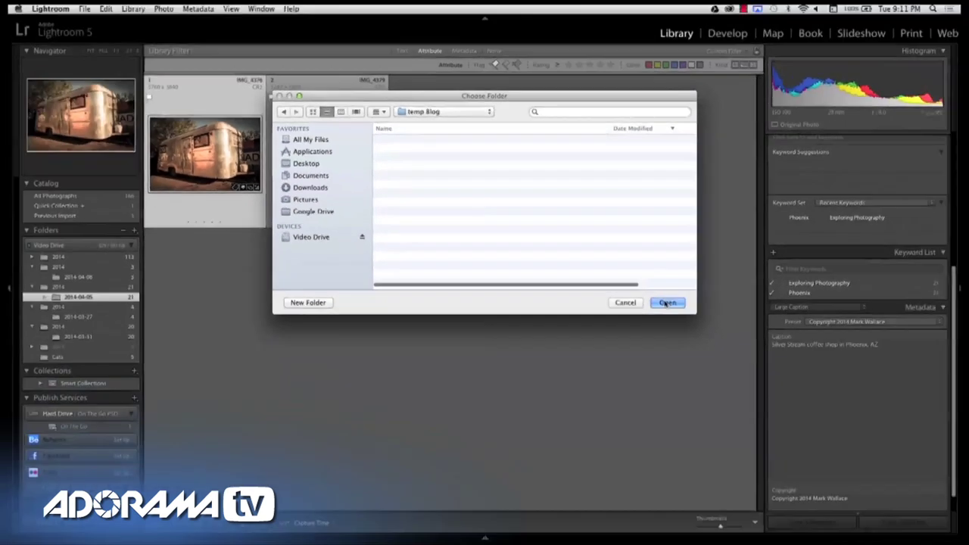
left_click(798, 397)
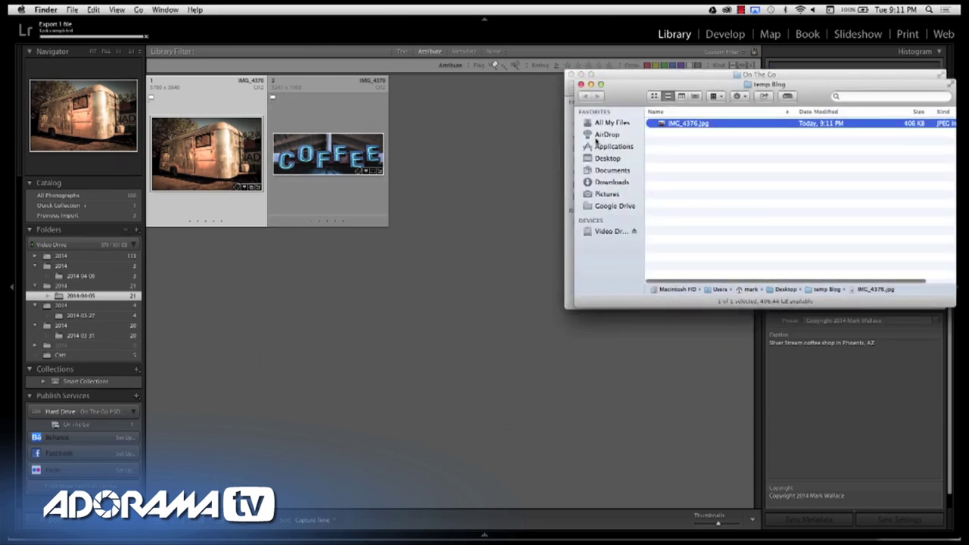
- Preview the exported IMG_4376.jpg in Finder and close the temp Blog folder window
key("space")
key("space")
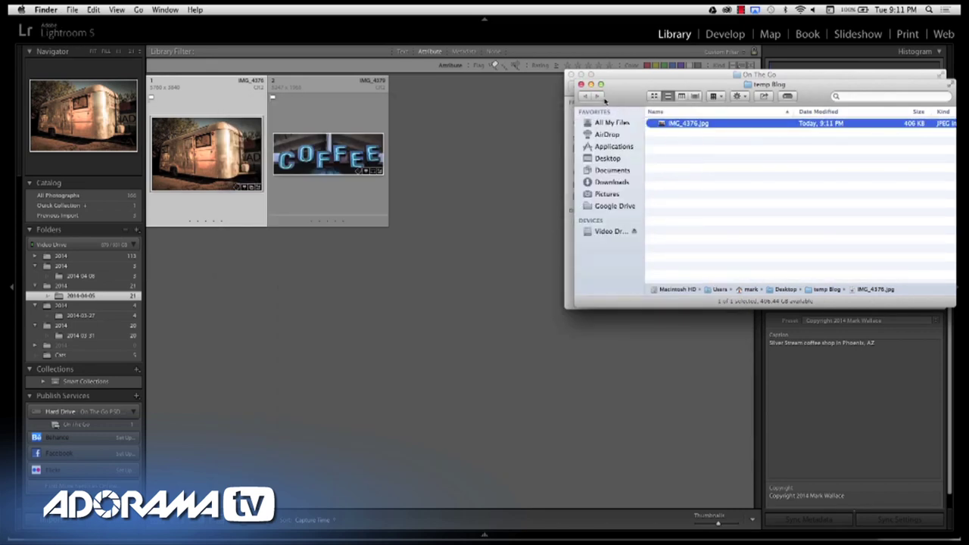
left_click(582, 84)
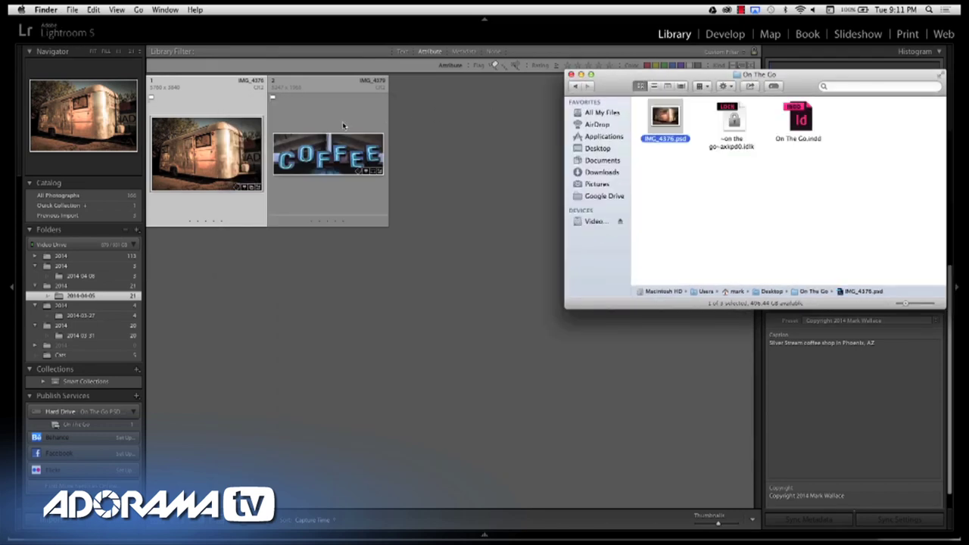
- Export the coffee sign photo from Lightroom with the "1600px Featured 16:6" preset to the temp Blog folder, and preview the exported file
left_click(343, 125)
left_click(337, 126)
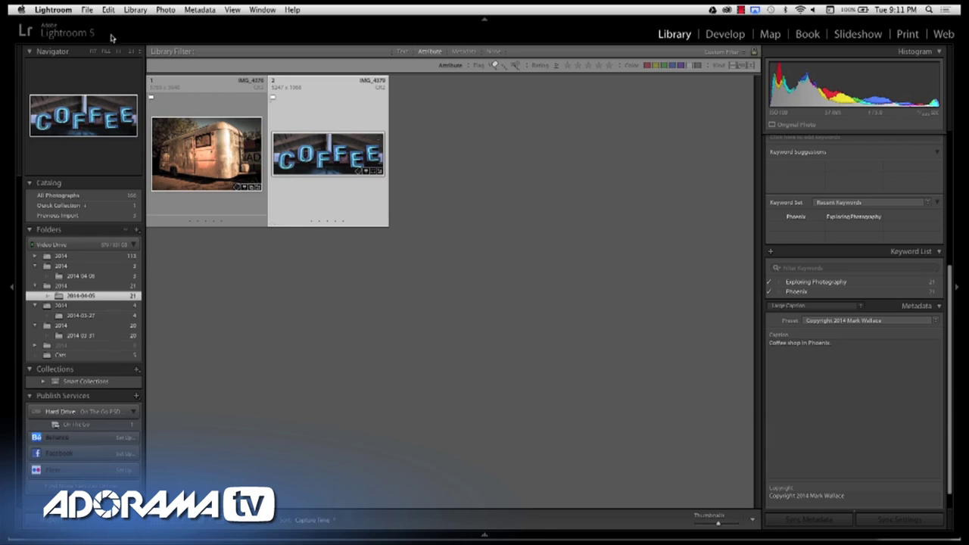
left_click(87, 11)
mouse_move(121, 140)
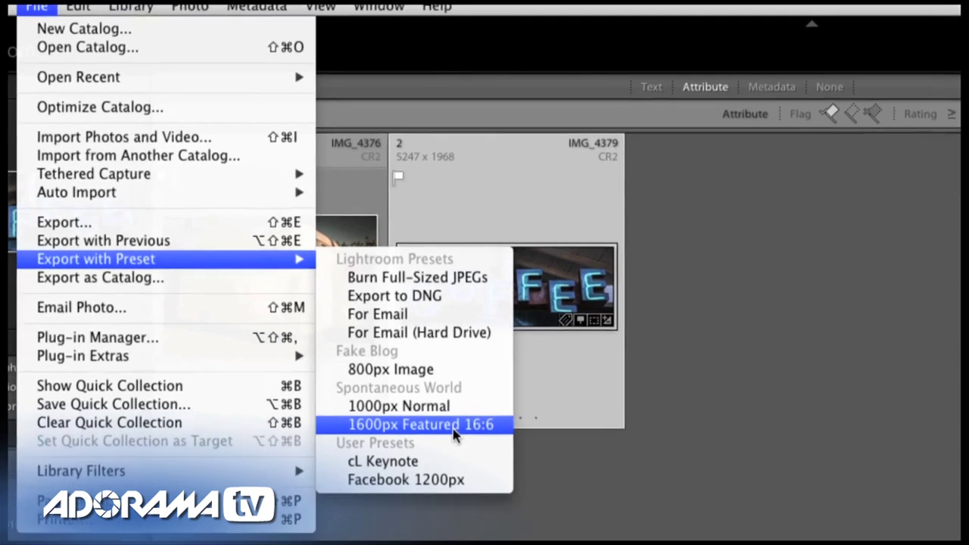
left_click(487, 441)
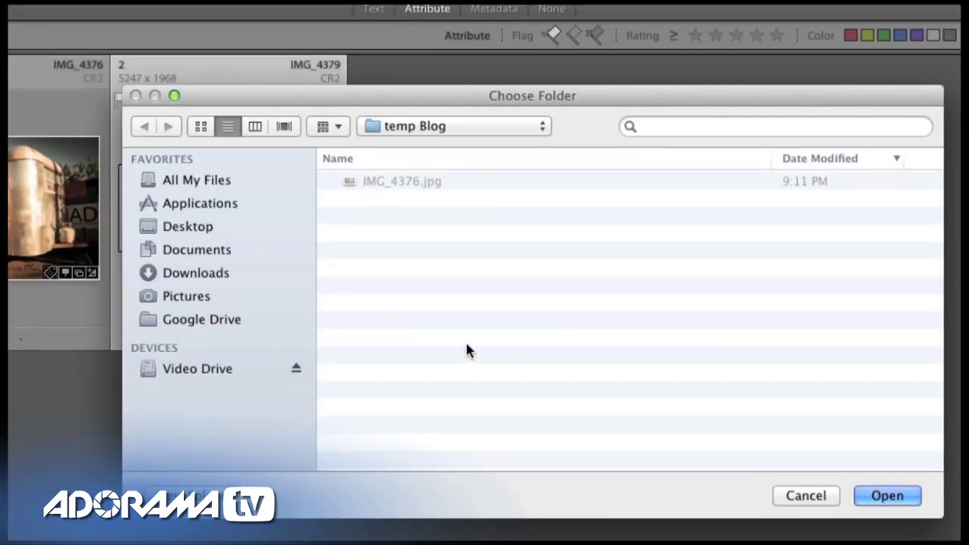
left_click(885, 496)
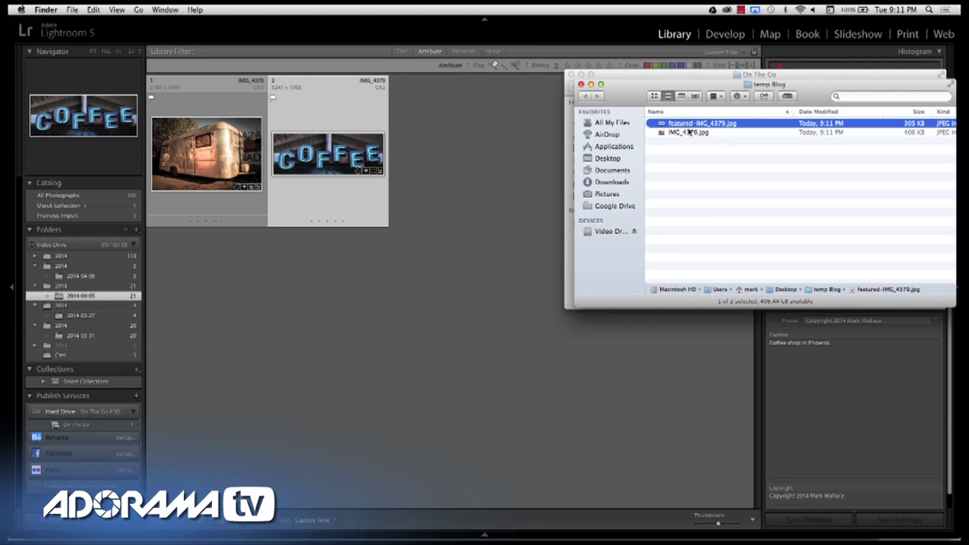
key("space")
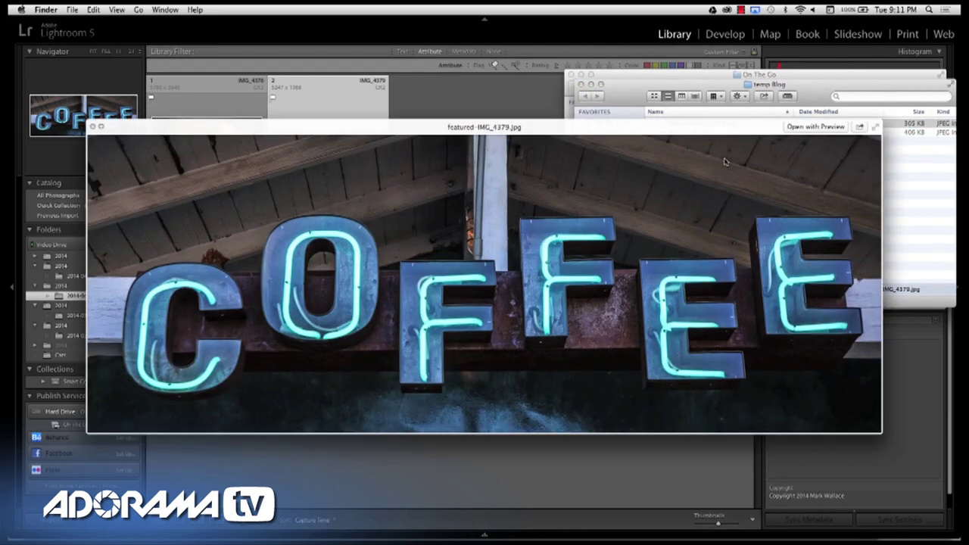
key("space")
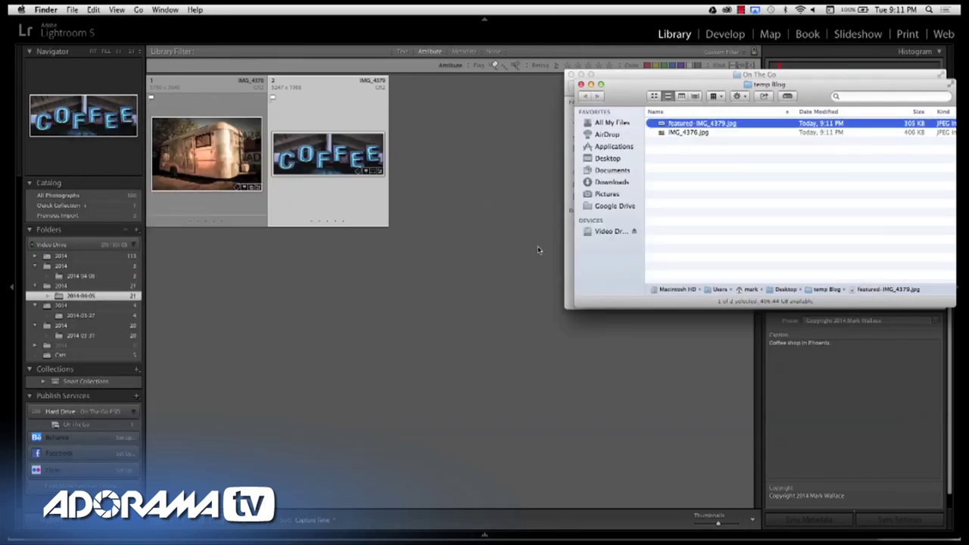
- Switch to Safari, start a new WordPress post and bring up the file uploader for inserting media
key("super+Tab")
key("super+Tab")
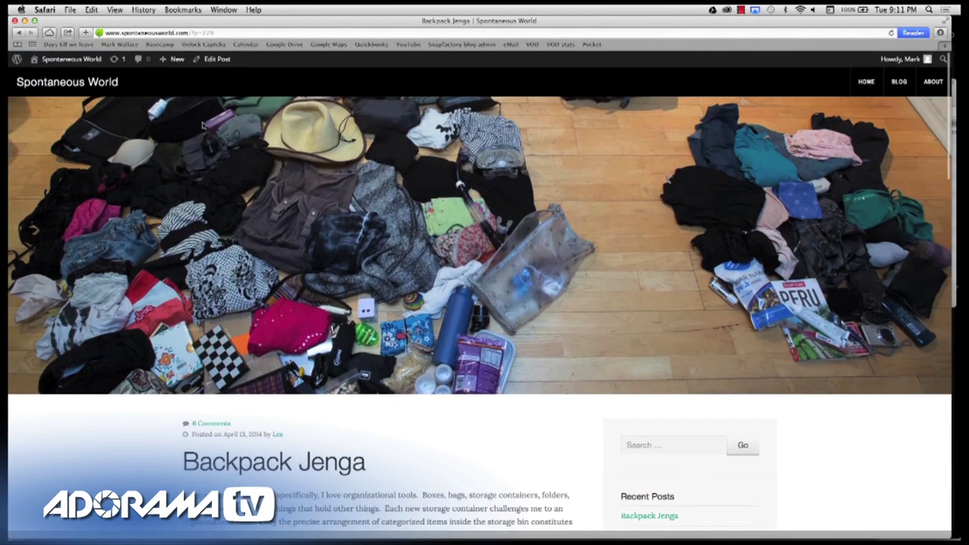
left_click(168, 62)
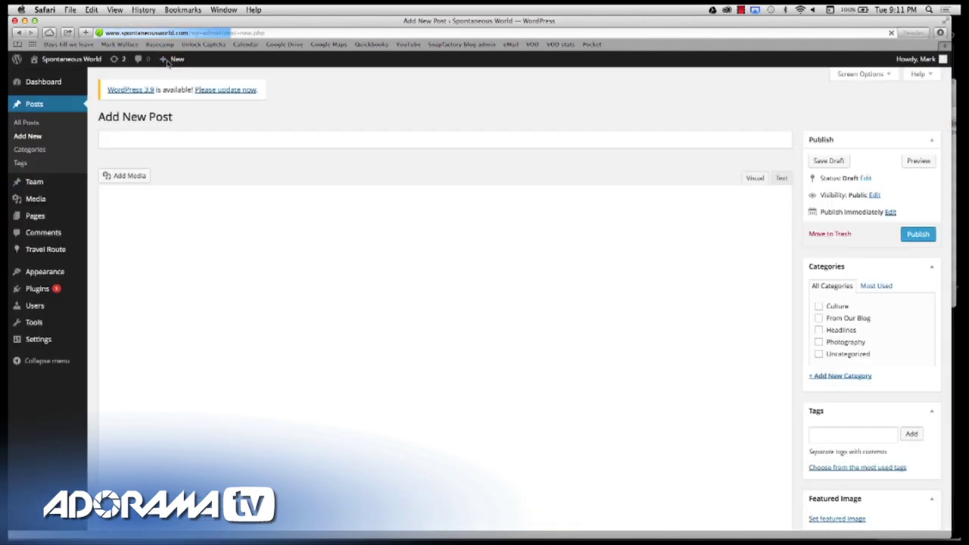
left_click(141, 180)
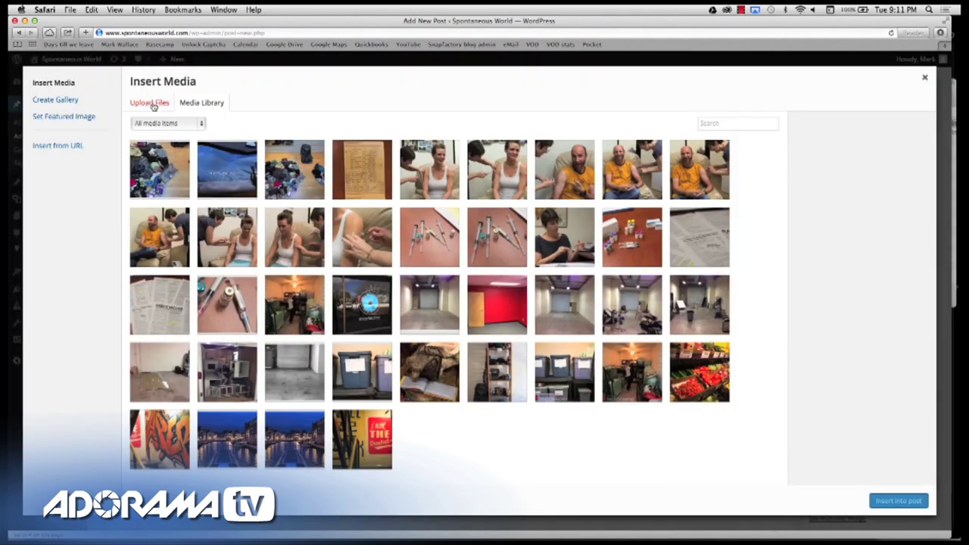
left_click(152, 101)
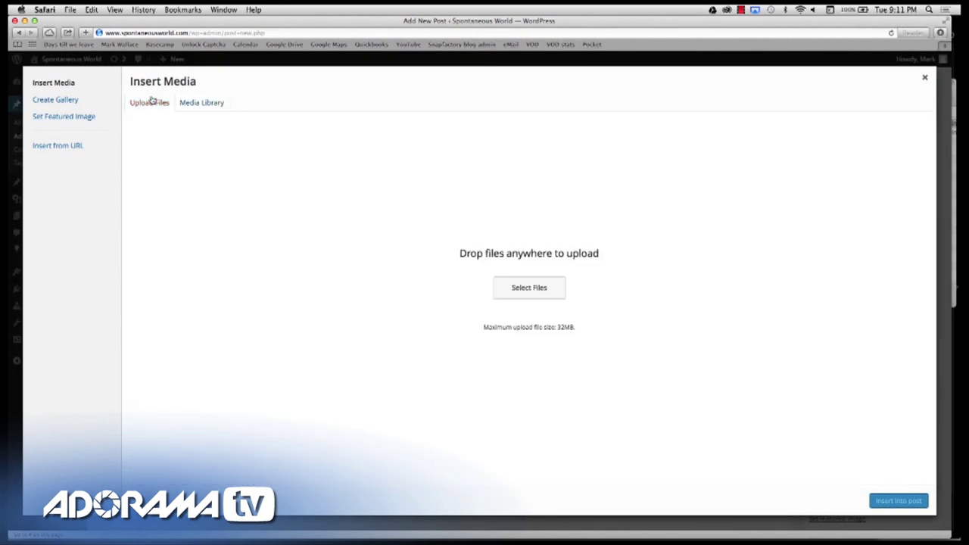
- Upload IMG_4376.jpg from the temp Blog folder on the Desktop to the WordPress media library
left_click(529, 287)
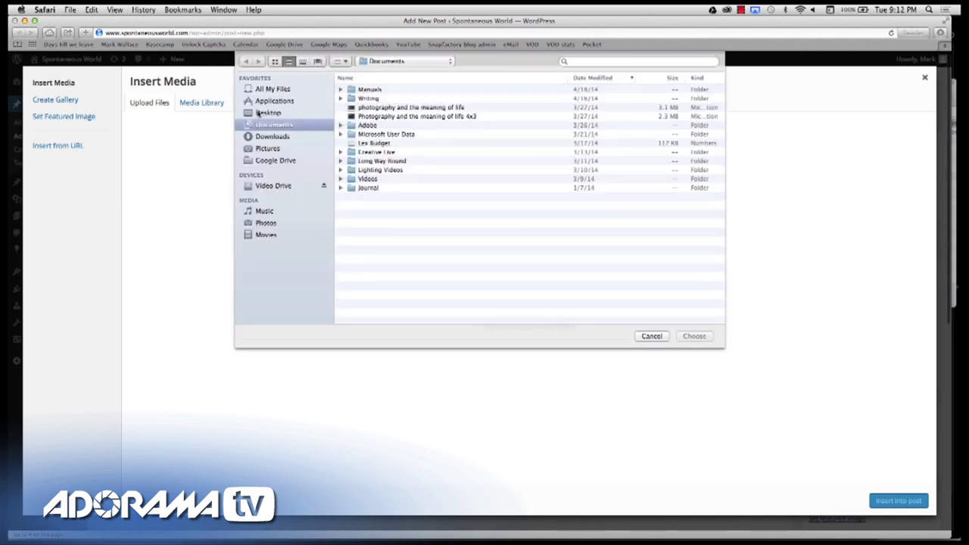
left_click(262, 112)
double_click(368, 90)
left_click(370, 99)
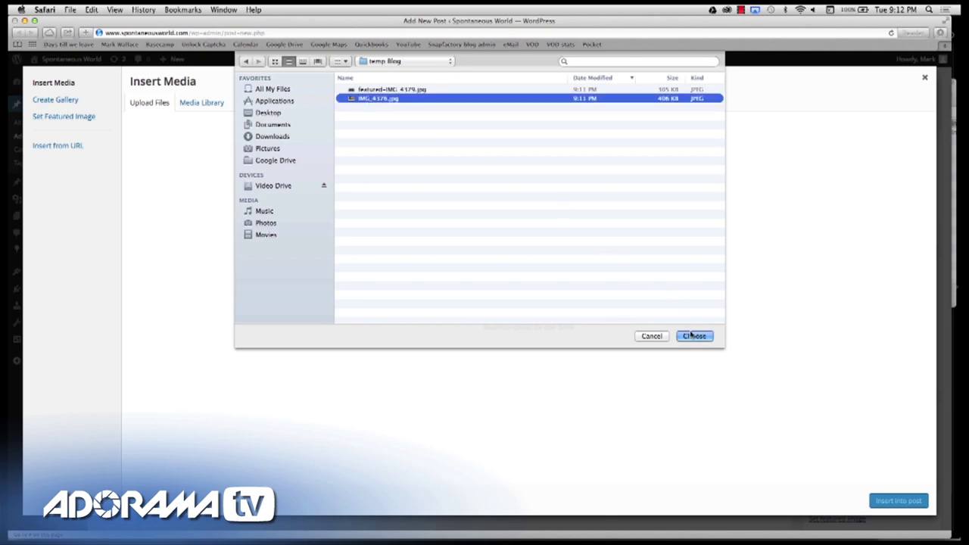
key("space")
key("space")
left_click(694, 336)
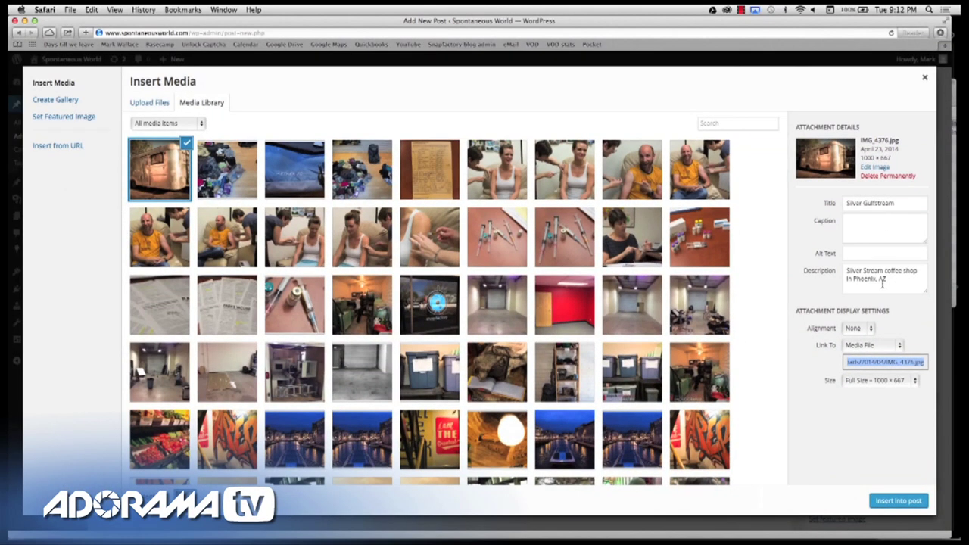
- Switch to Lightroom and examine the trailer photo's title and caption in the Quick Describe metadata view
key("super+Tab")
key("super+Tab")
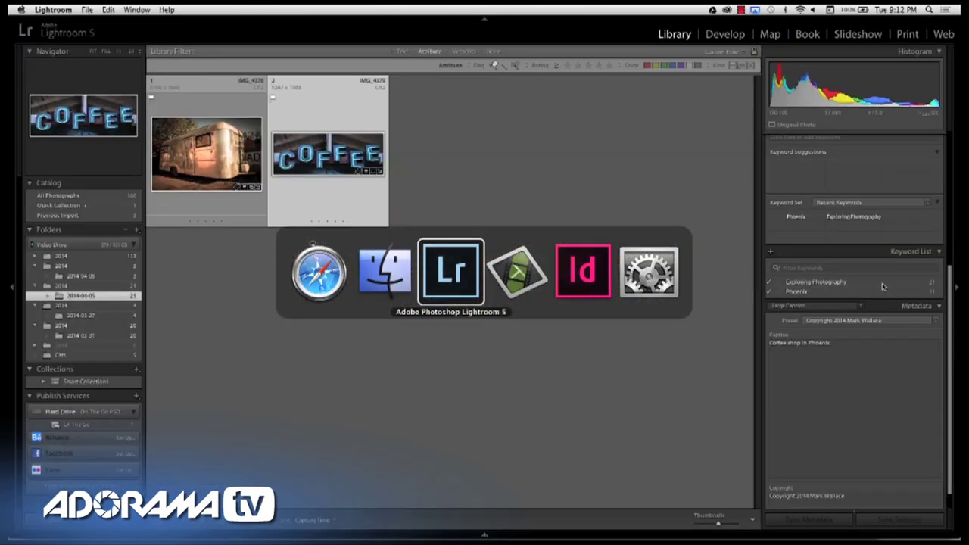
left_click(210, 146)
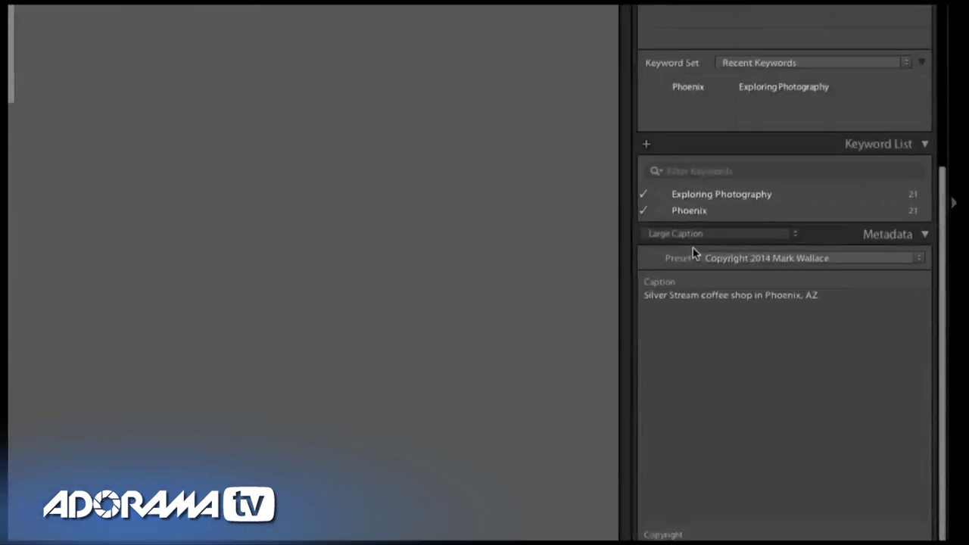
left_click(710, 235)
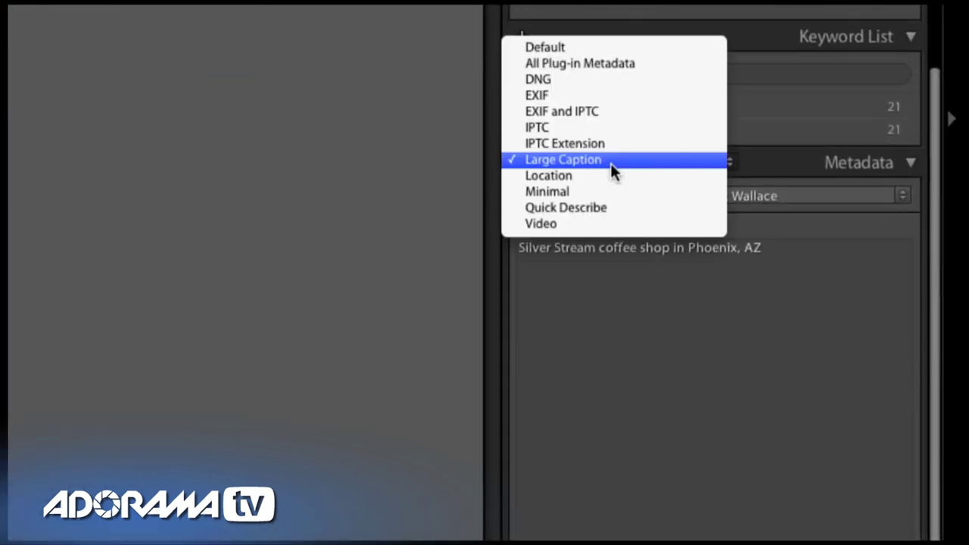
left_click(603, 207)
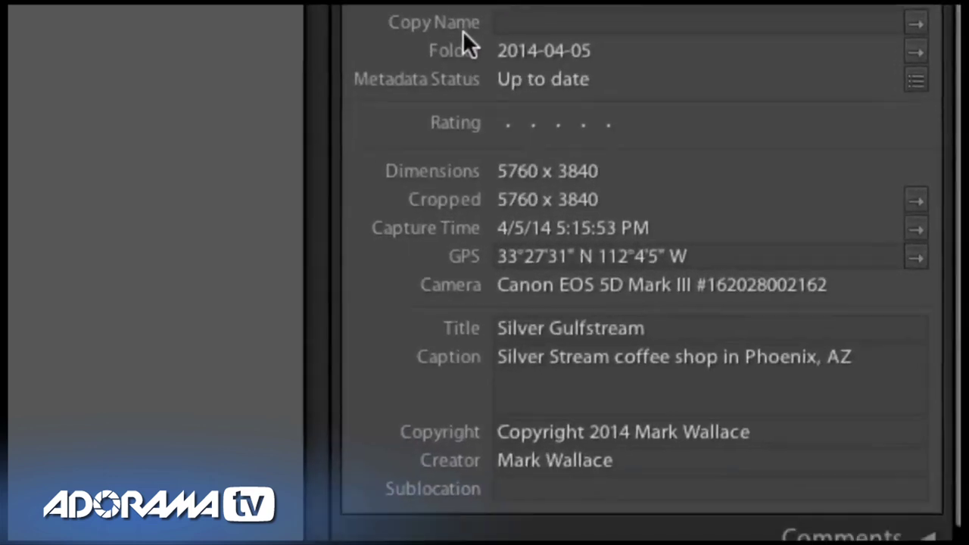
scroll(578, 335, "down", 2)
scroll(404, 212, "up", 1)
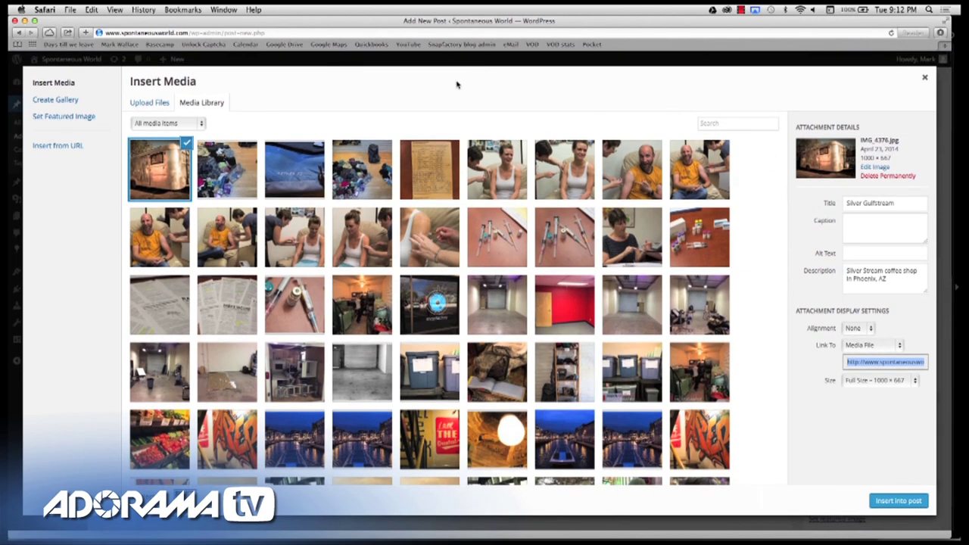
- Return to Lightroom, deselect the photos and turn off the library filter to show the whole 2014-04-05 folder
key("super+Tab")
key("super+Tab")
key("super+Tab")
key("super+Tab")
key("super+Tab")
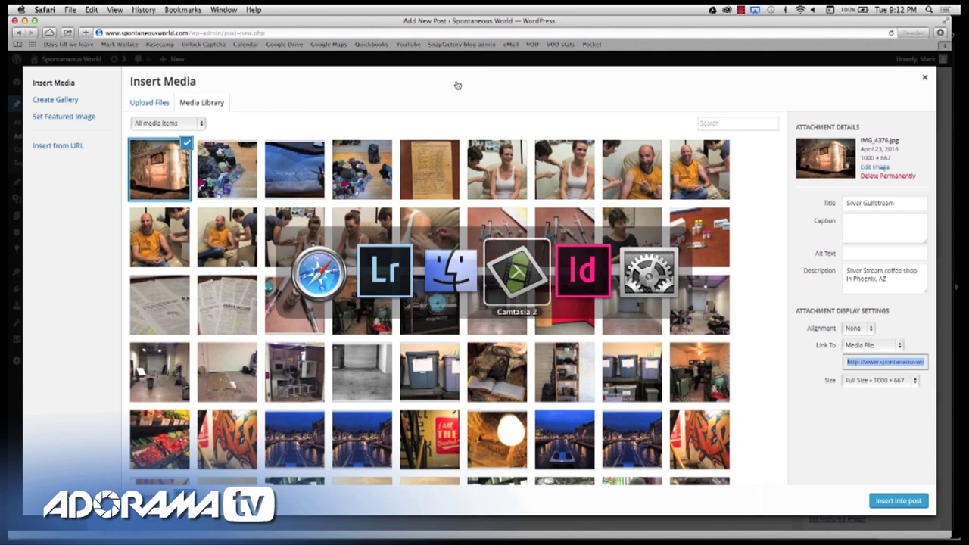
key("super+Tab")
key("super+Tab")
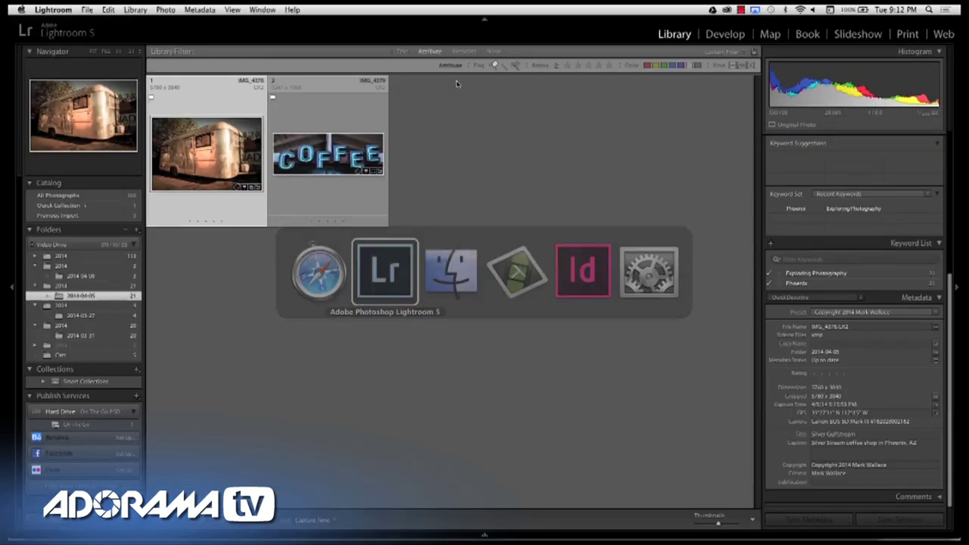
left_click(443, 179)
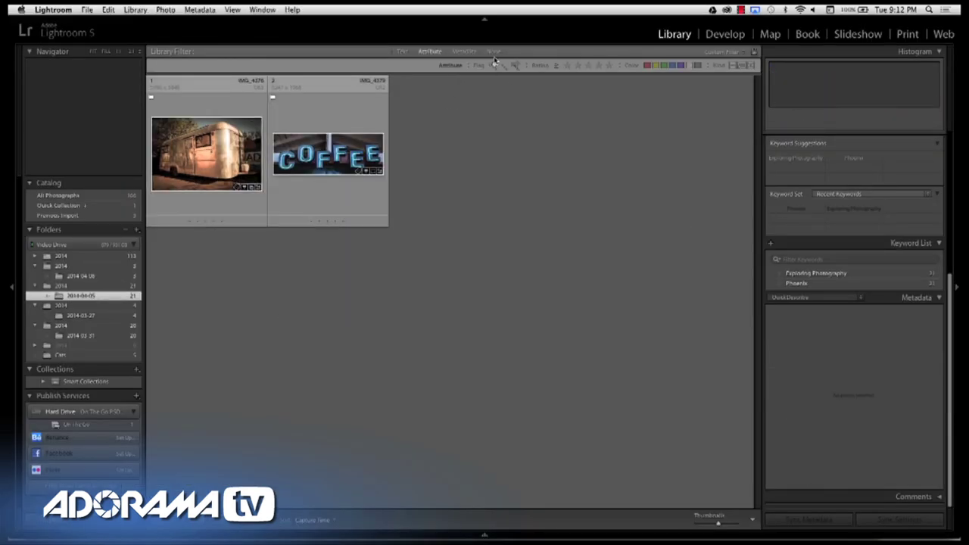
left_click(494, 51)
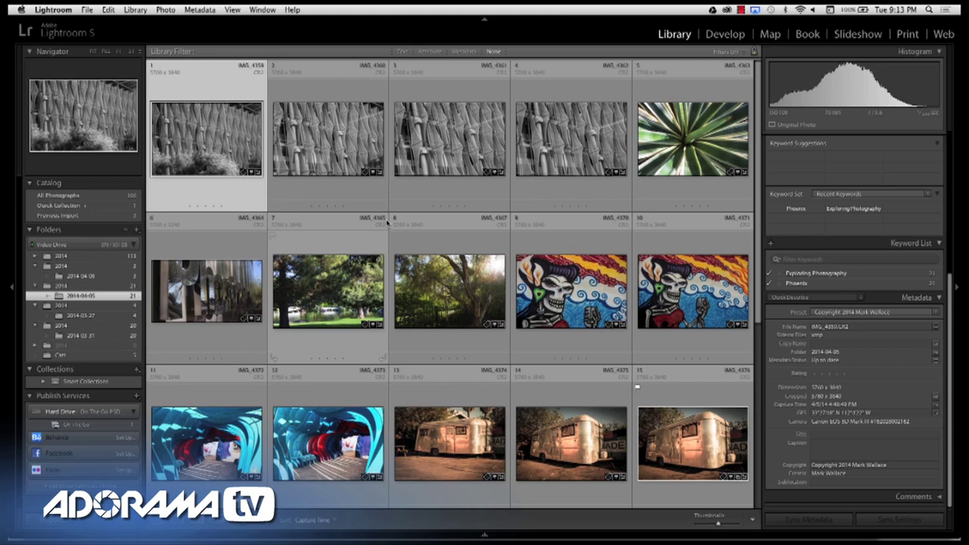
scroll(378, 323, "down", 5)
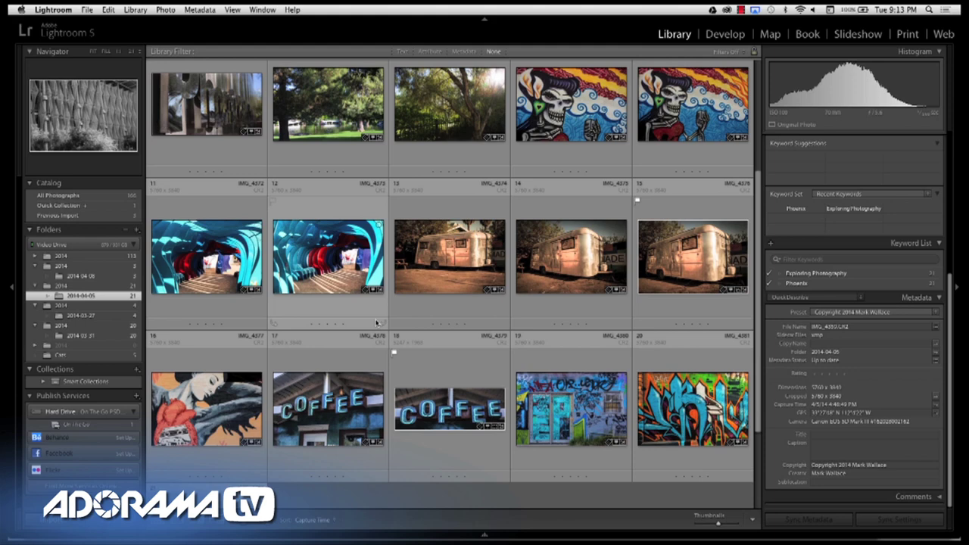
- Switch to Finder and browse the Video Drive's Photos and Videos folders, locating the ADTV Stills folder inside Videos
key("super+Tab")
key("super+Tab")
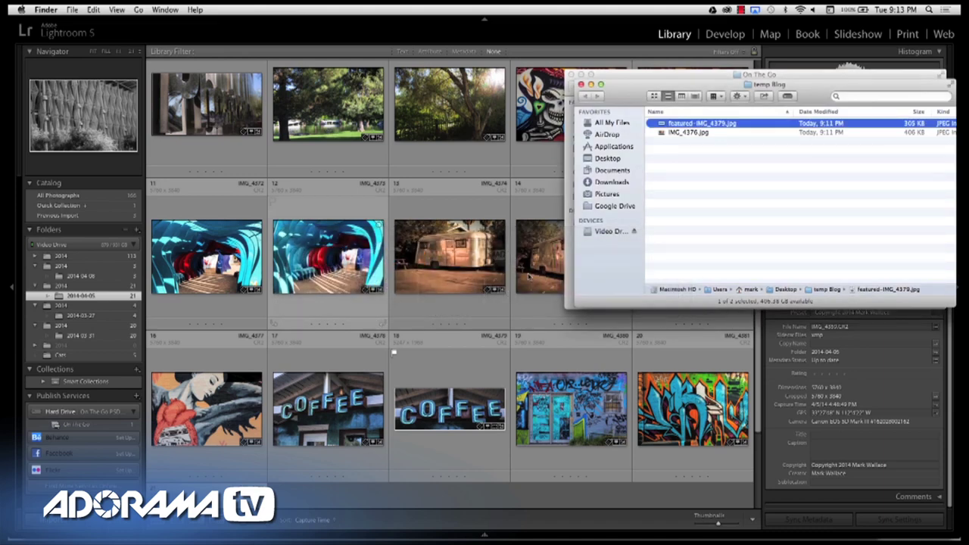
left_click(605, 230)
left_click_drag(627, 92, 375, 85)
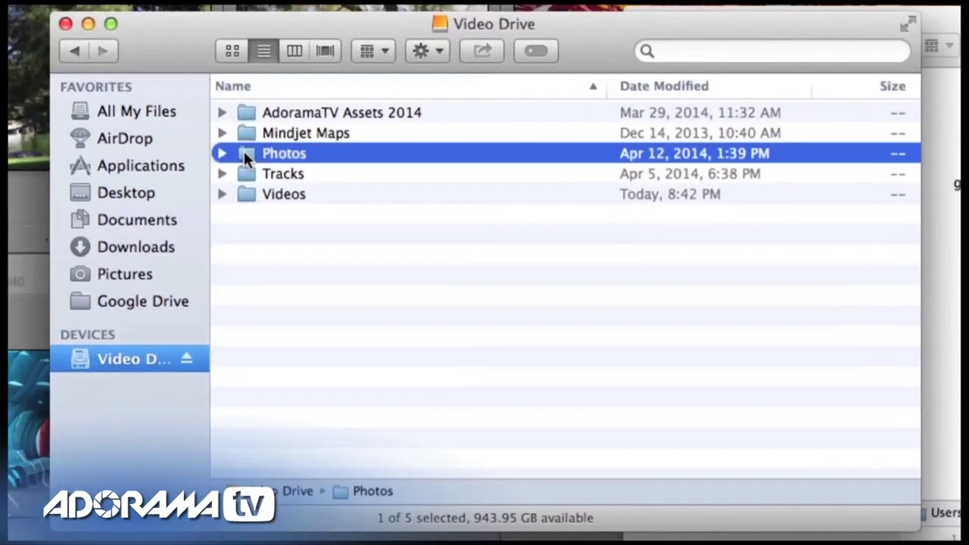
double_click(397, 134)
left_click(74, 50)
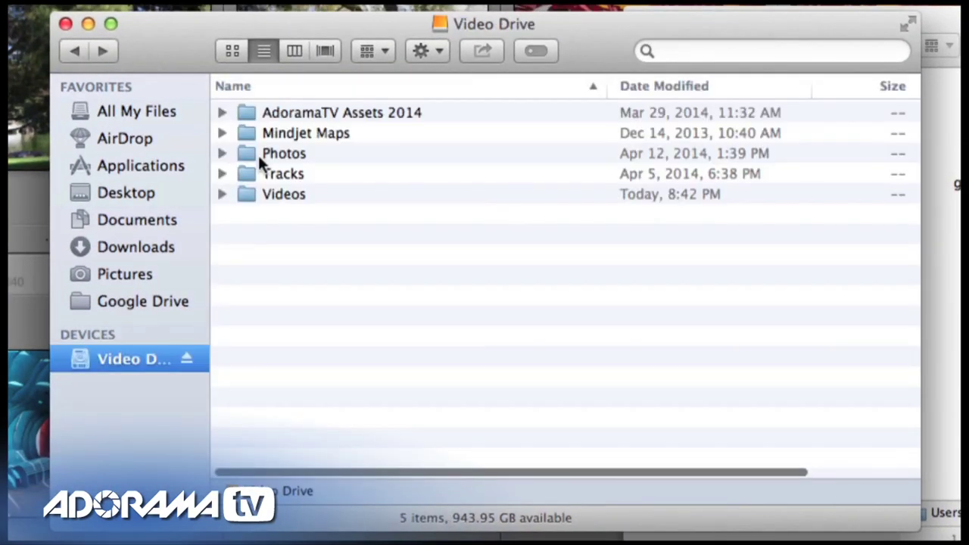
double_click(278, 198)
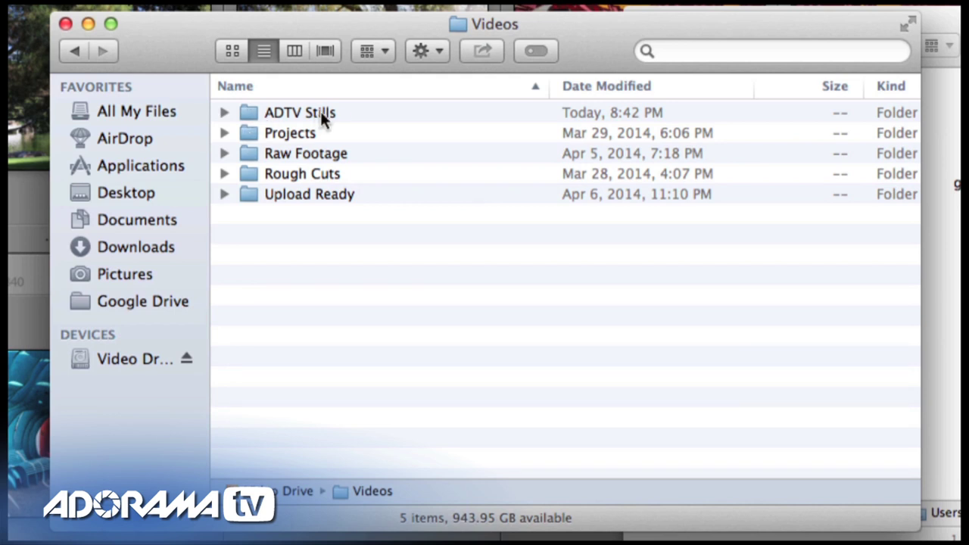
double_click(251, 114)
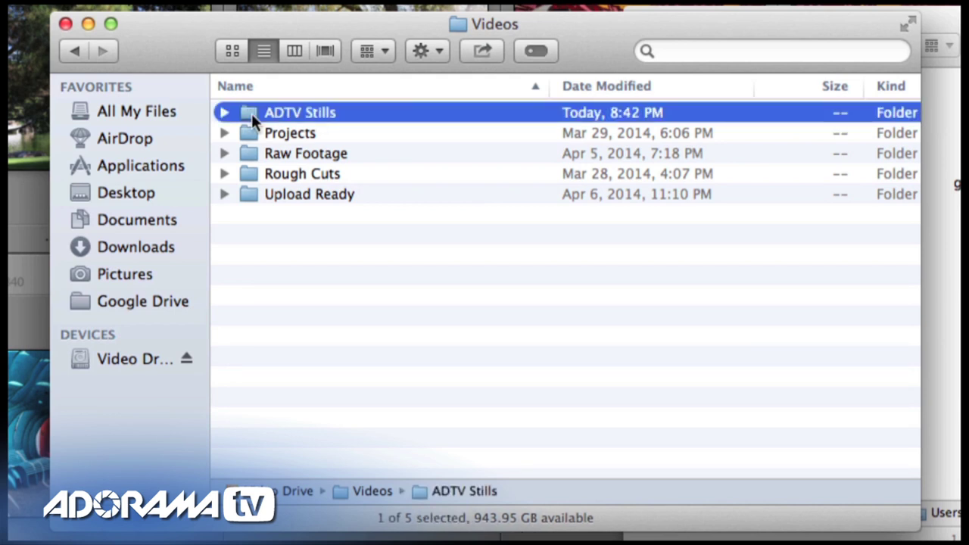
left_click(75, 51)
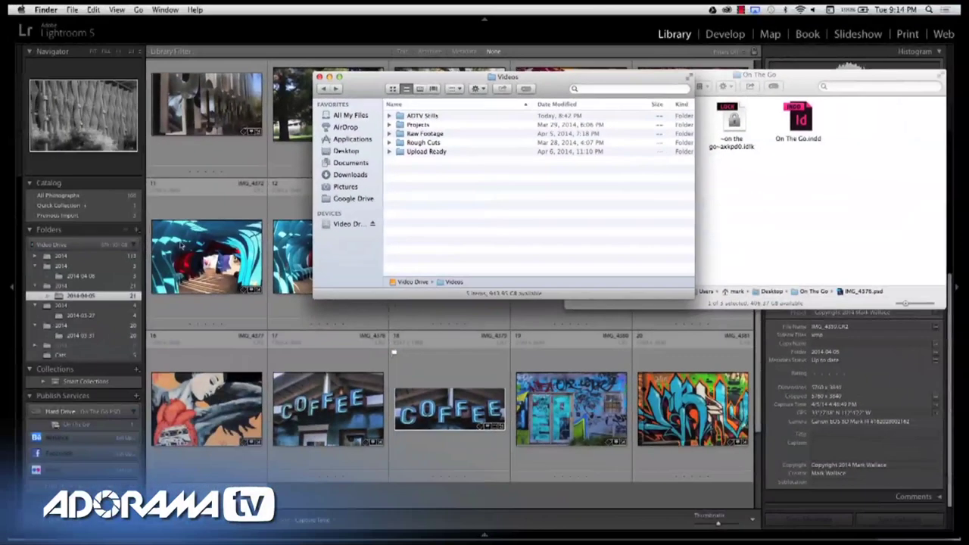
- Return to Lightroom and create a Hard Drive publish connection named "ADTV Video Stills" in the Publishing Manager
left_click(204, 257)
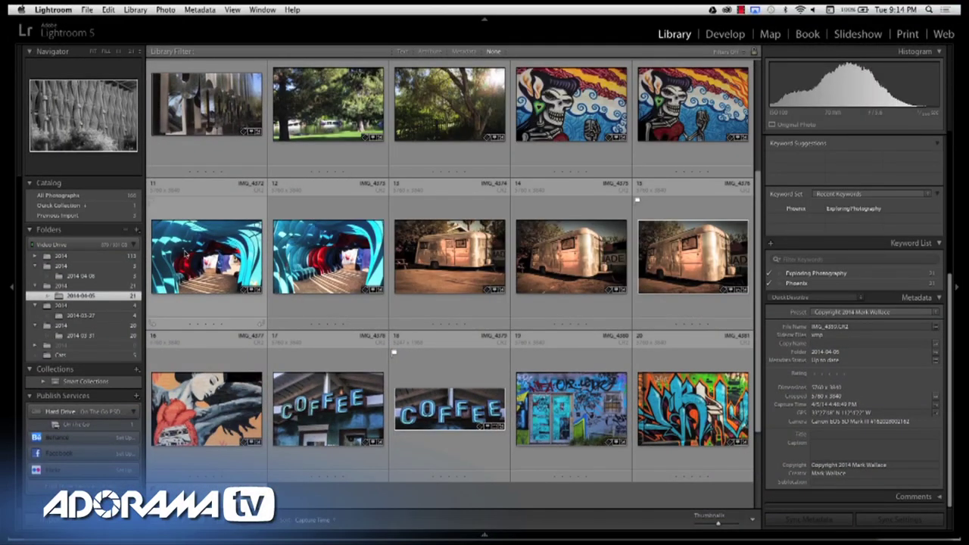
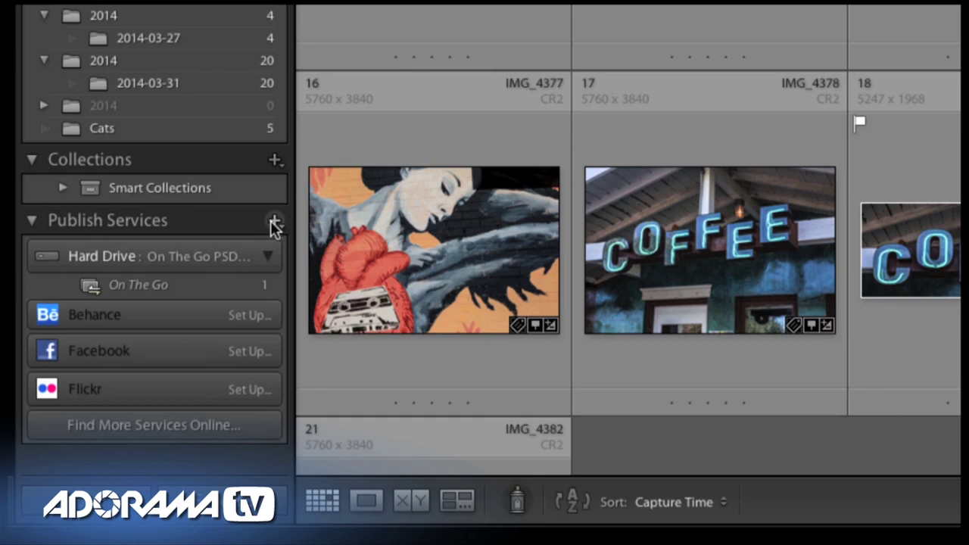
left_click(273, 223)
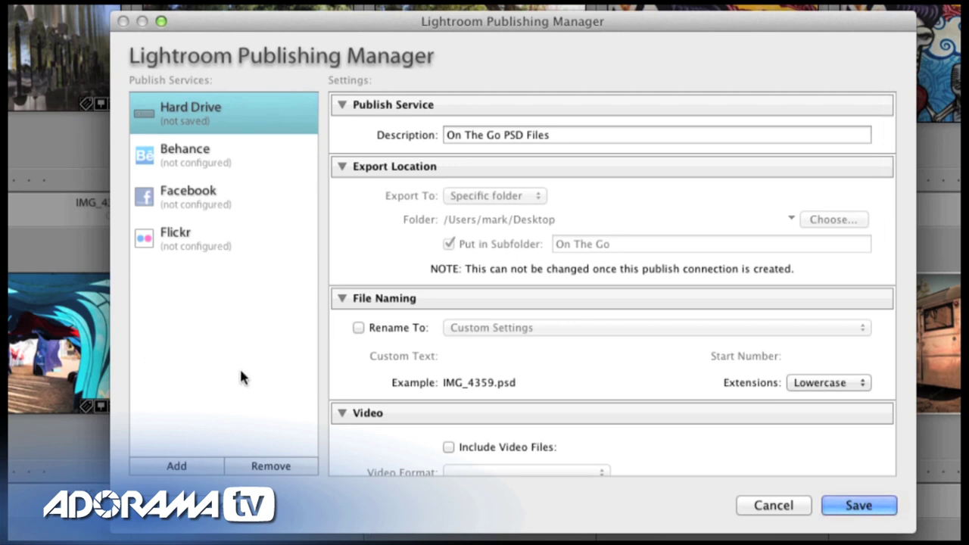
left_click(194, 462)
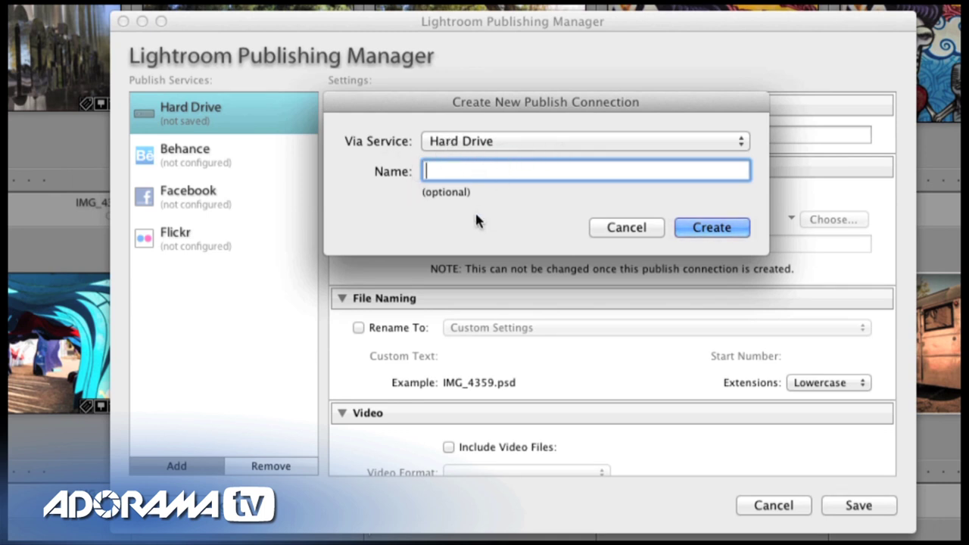
type("ADTV Video Stills")
left_click(695, 227)
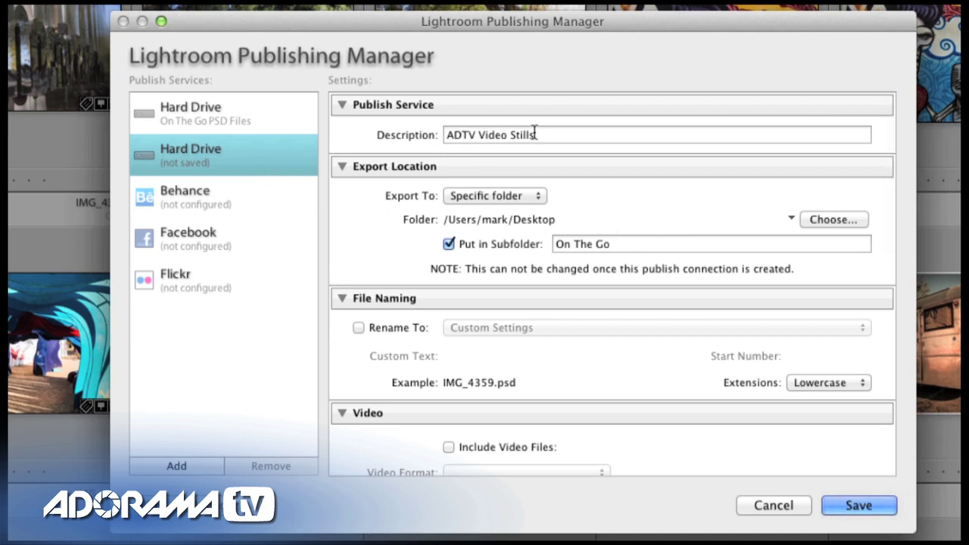
- Turn off the subfolder option and set the export folder to Videos/ADTV Stills on the Video Drive
left_click(522, 244)
left_click(831, 221)
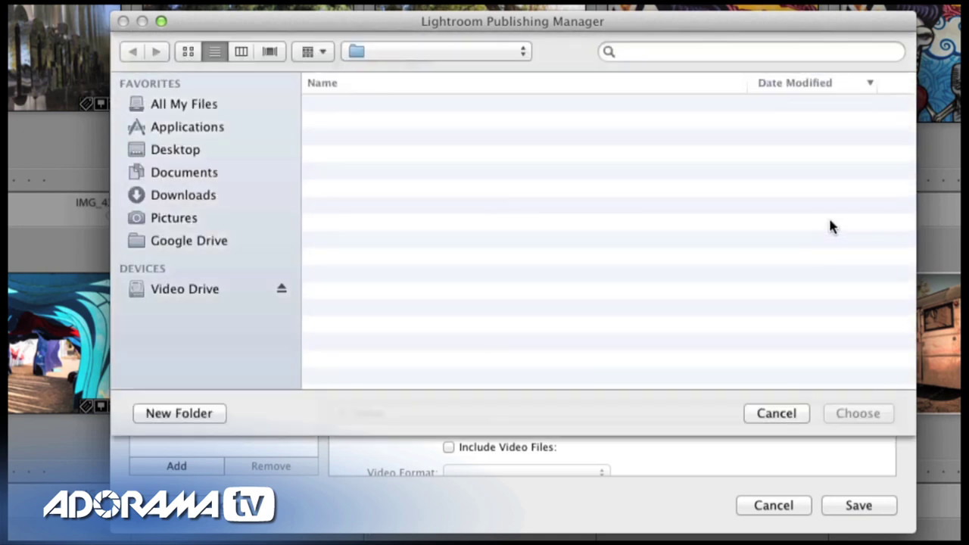
left_click(190, 290)
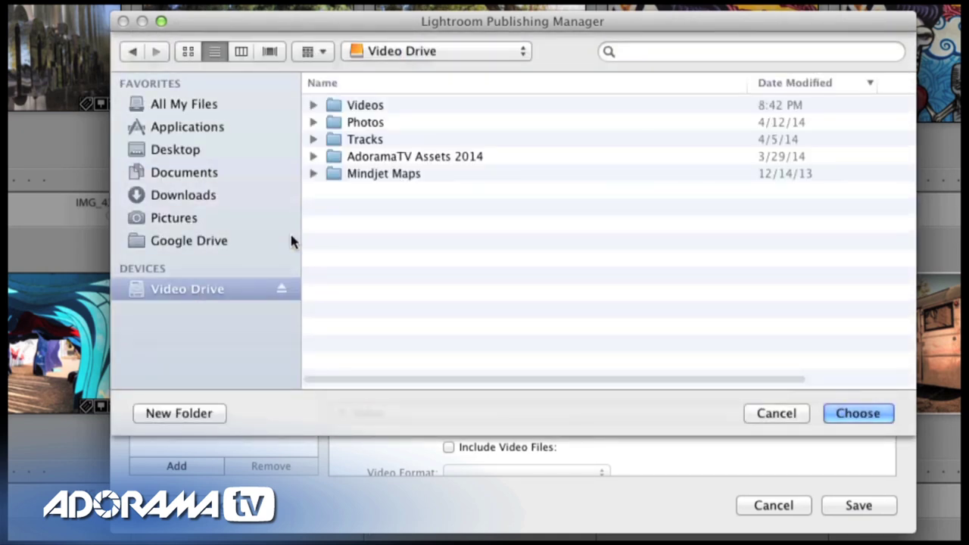
double_click(334, 106)
double_click(334, 106)
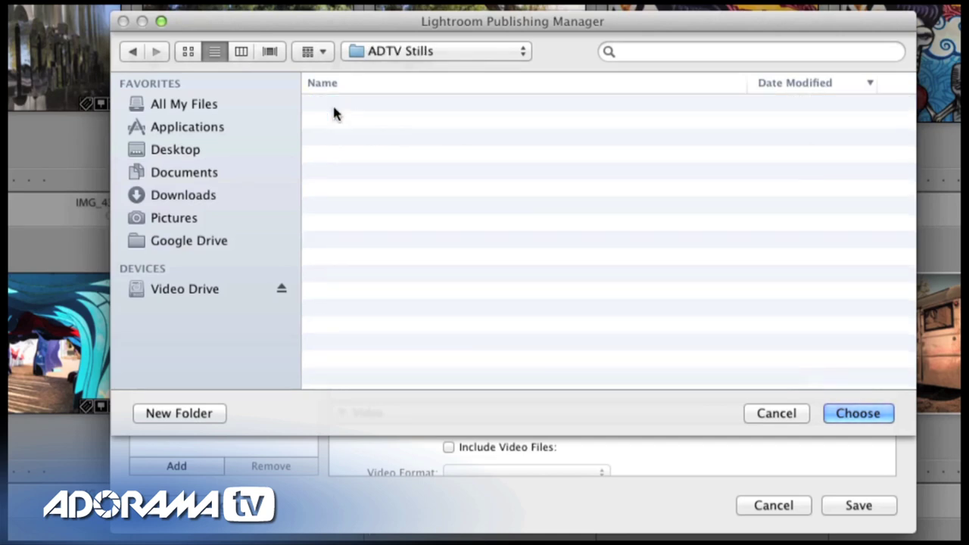
left_click(858, 413)
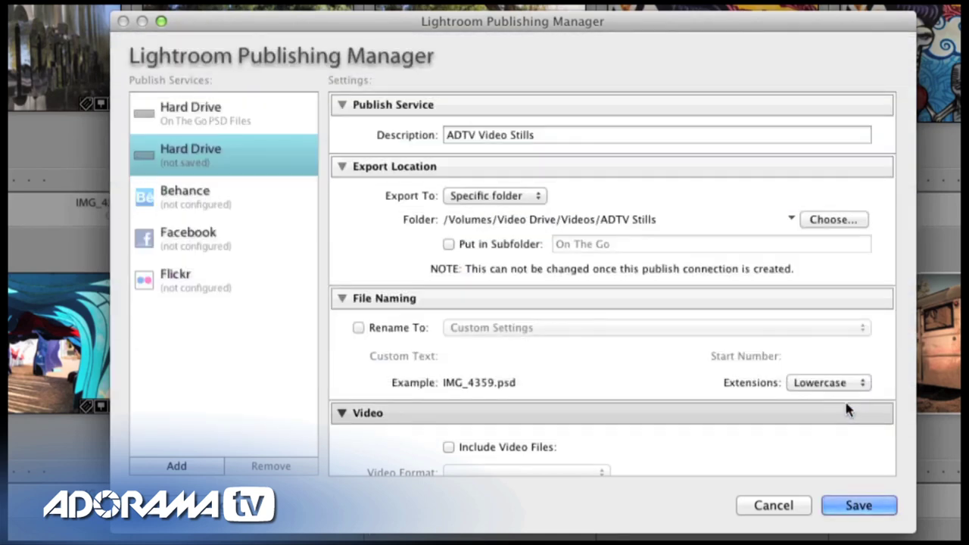
- Set the image format of the new publish connection to JPEG
scroll(561, 349, "down", 5)
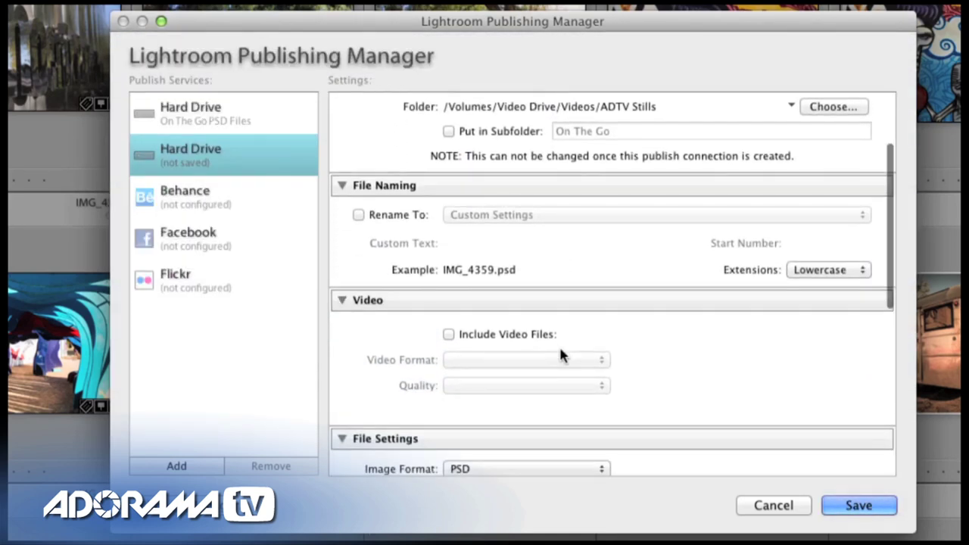
scroll(521, 215, "down", 6)
left_click(522, 216)
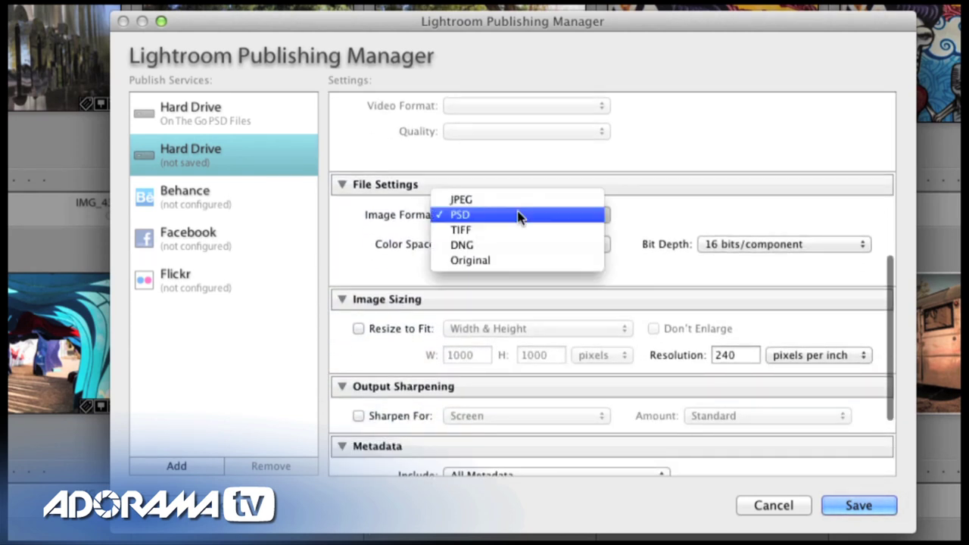
left_click(508, 196)
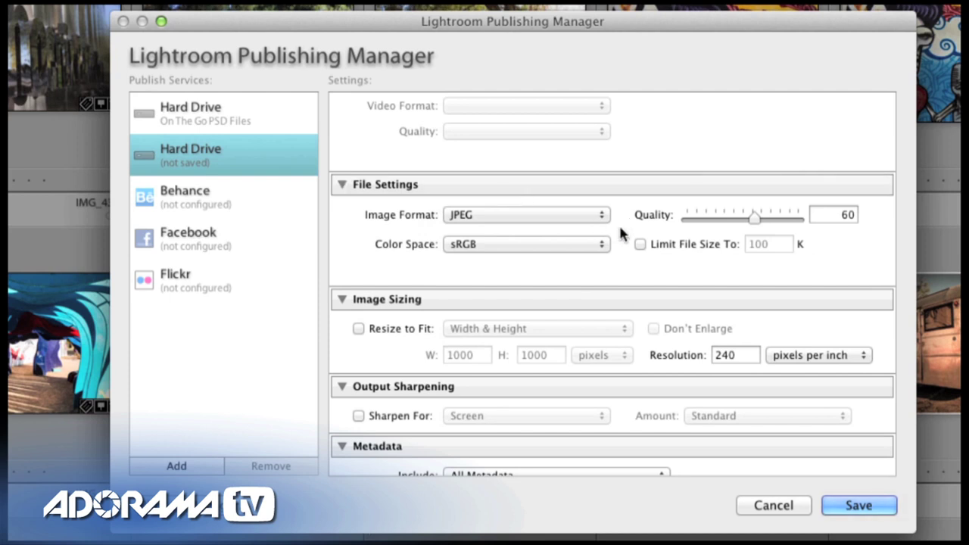
- Set the JPEG quality to 80 and resize exported images to fit a long edge of 1080 pixels
left_click_drag(759, 222, 782, 224)
scroll(641, 264, "down", 3)
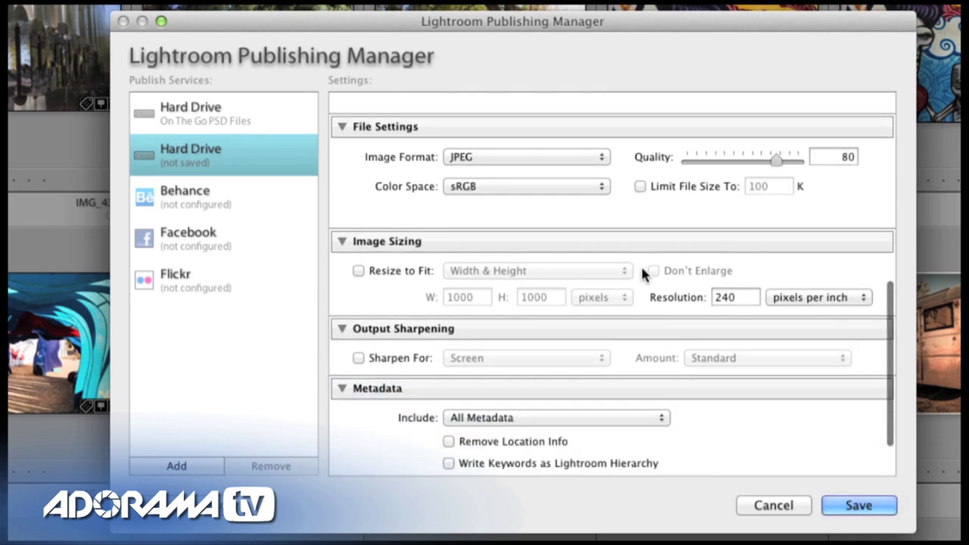
scroll(535, 278, "down", 3)
left_click(375, 209)
left_click(469, 208)
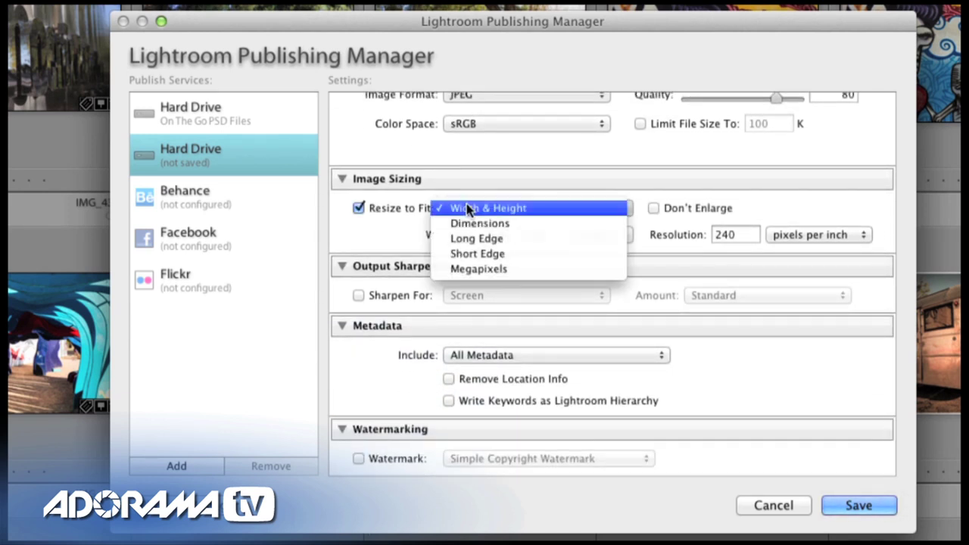
left_click(492, 239)
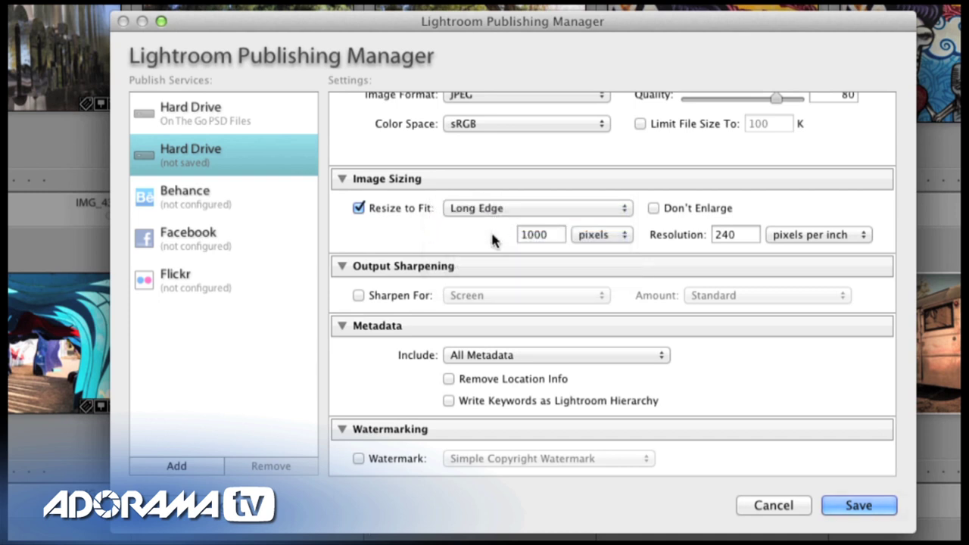
left_click(551, 235)
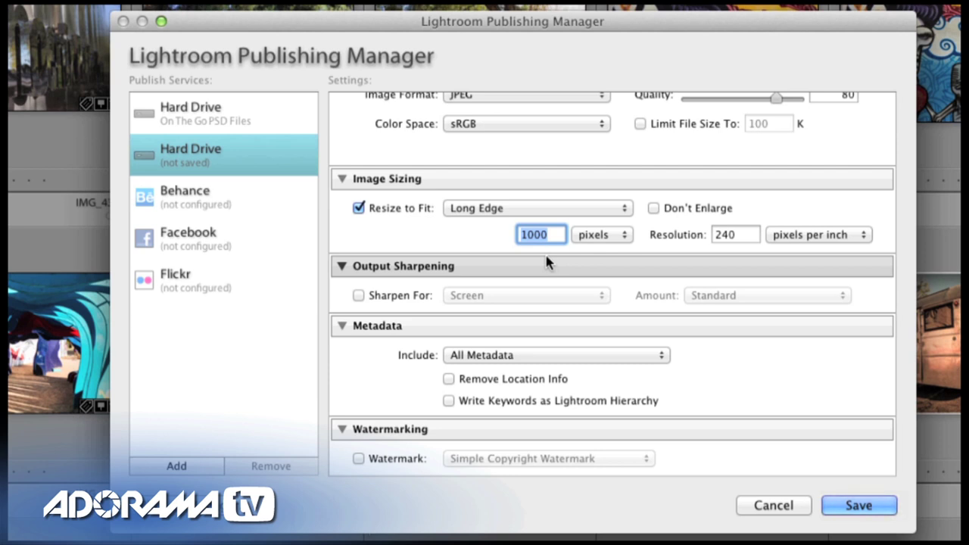
type("1080")
- Enable output sharpening for Screen at the Standard amount and save the new publish connection
left_click(371, 296)
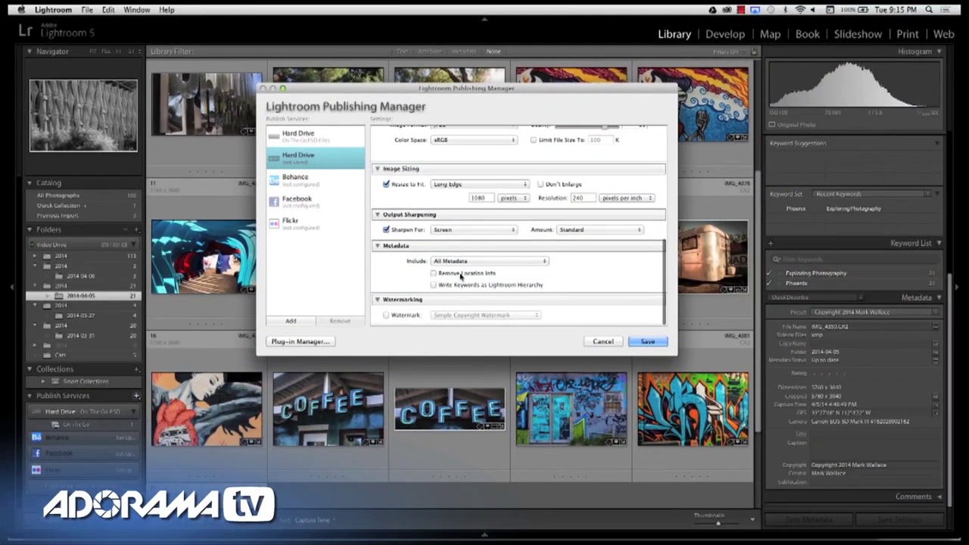
scroll(460, 277, "up", 1)
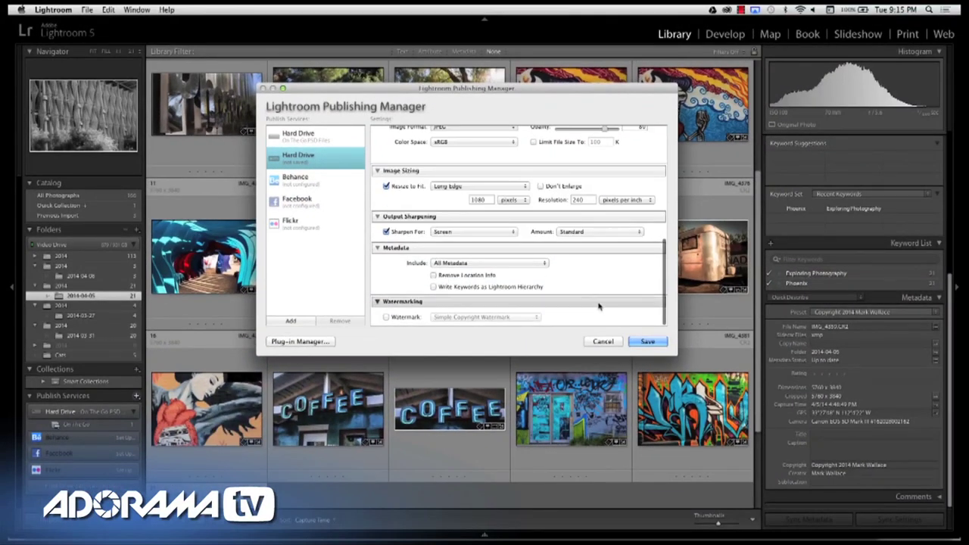
left_click(648, 341)
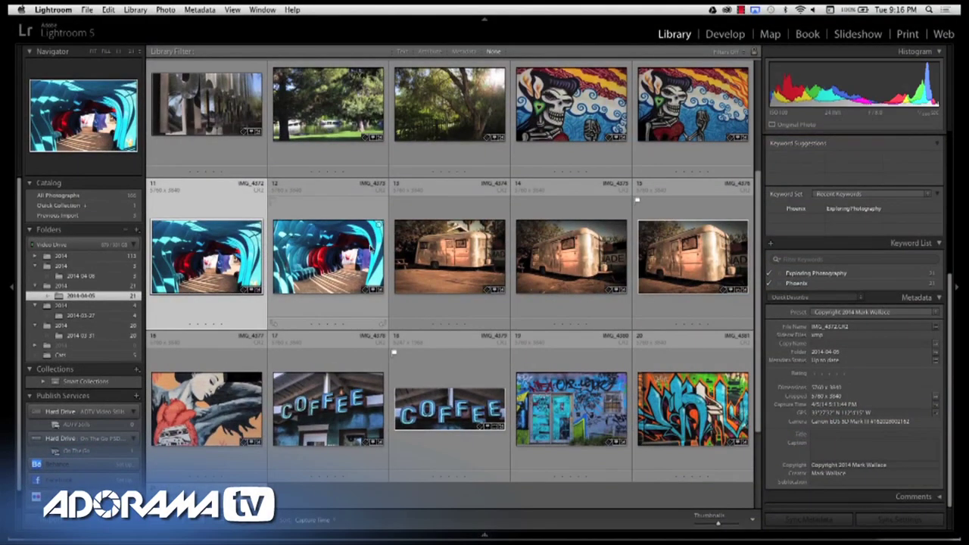
- Add the blue tunnel, last trailer and uncropped COFFEE sign photos to the ADTV Stills published folder and publish them
left_click(651, 249, "super")
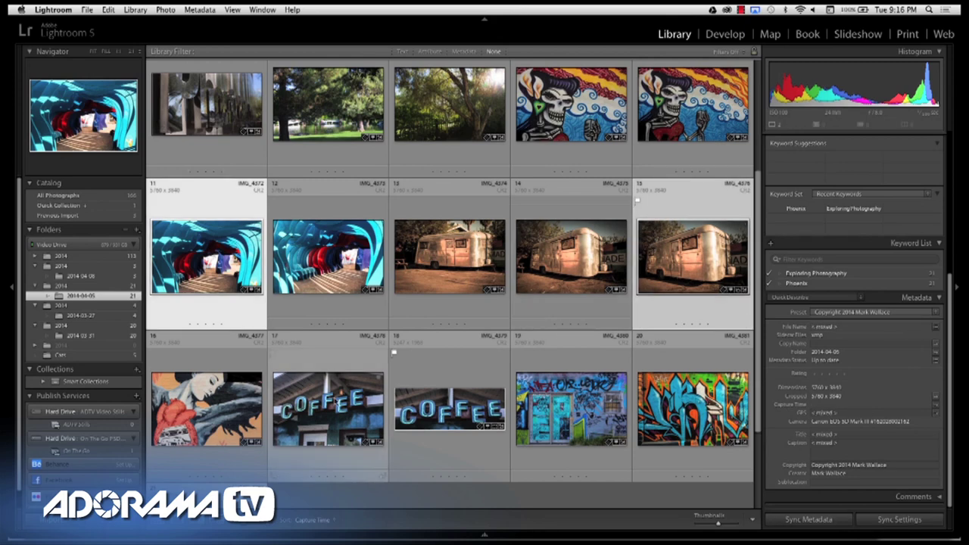
left_click_drag(318, 420, 114, 426)
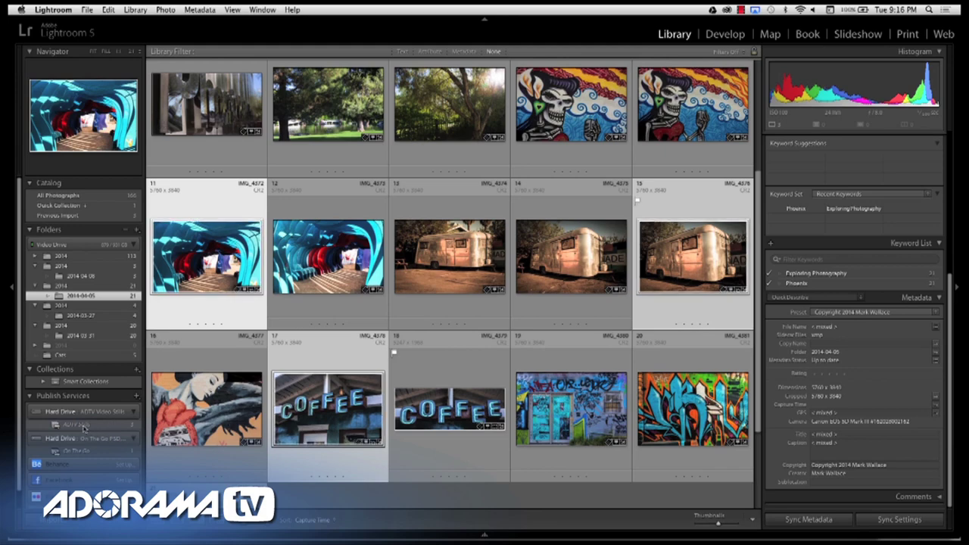
left_click(113, 426)
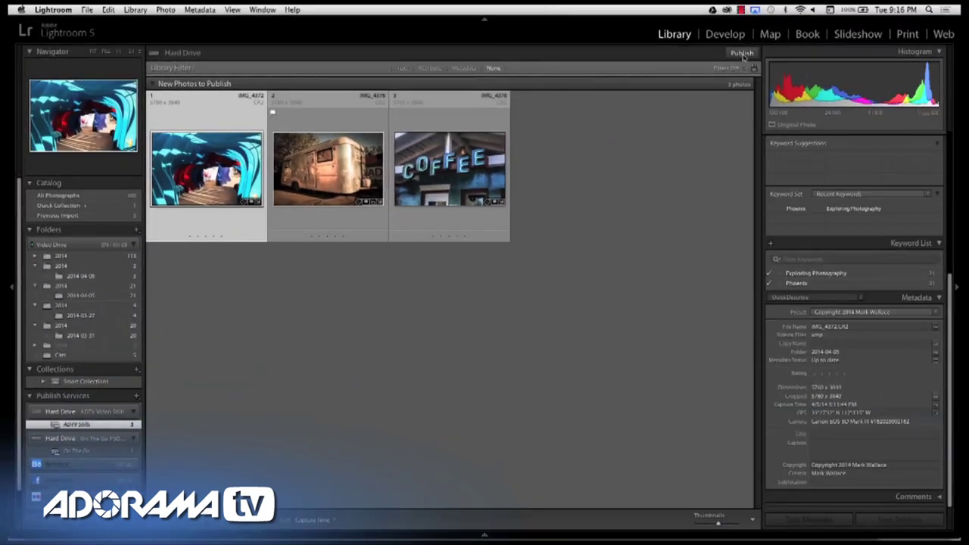
left_click(741, 54)
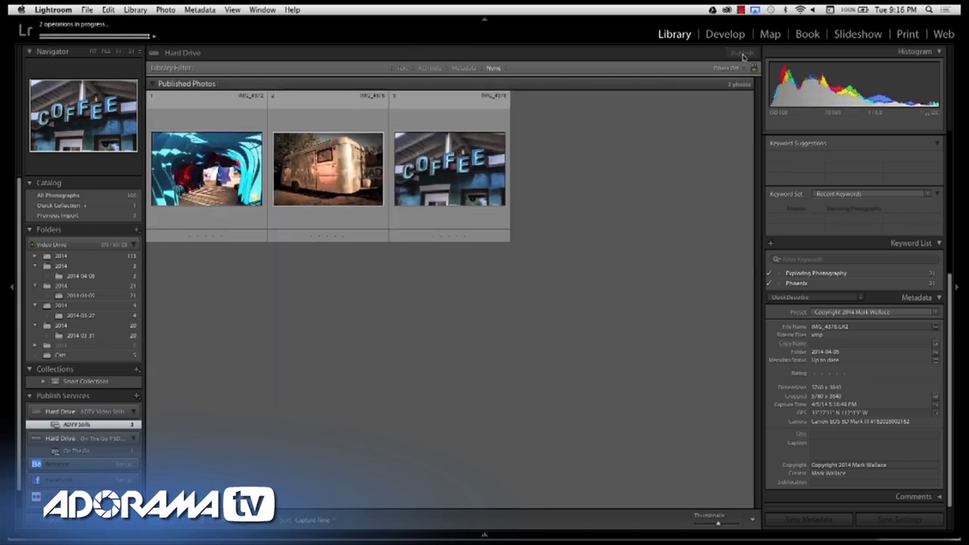
- Switch to Finder, open the ADTV Stills folder and preview the published JPEG files
key("super+Tab")
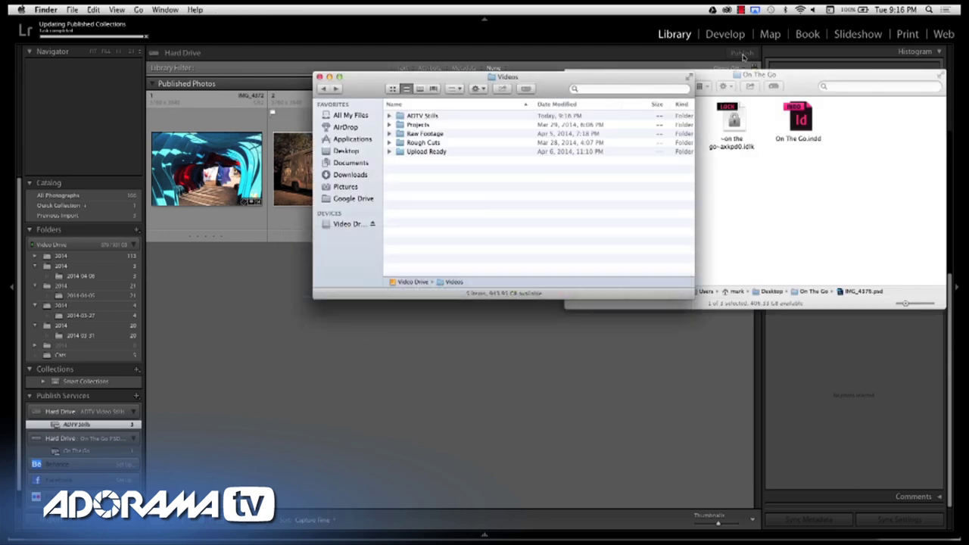
double_click(399, 118)
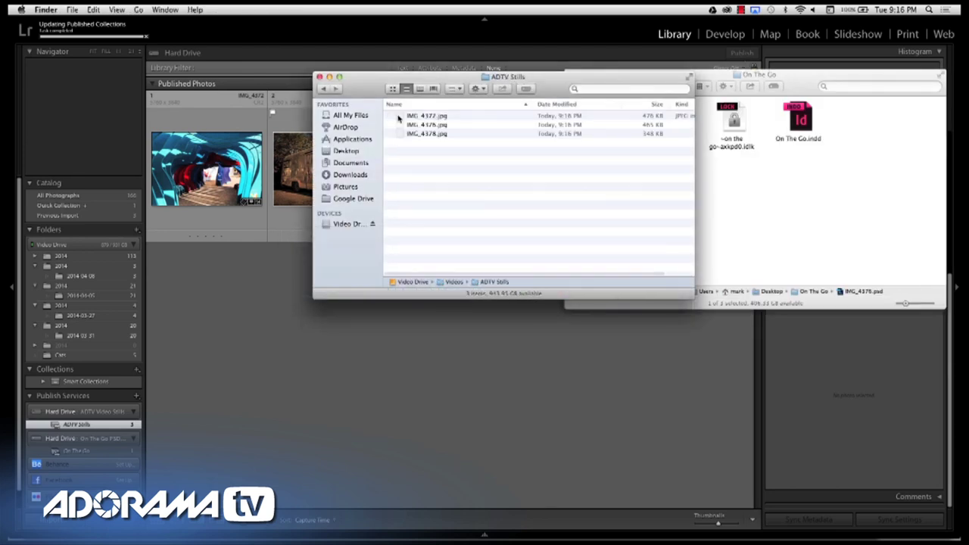
left_click(444, 115)
key("space")
key("Down")
key("Down")
key("space")
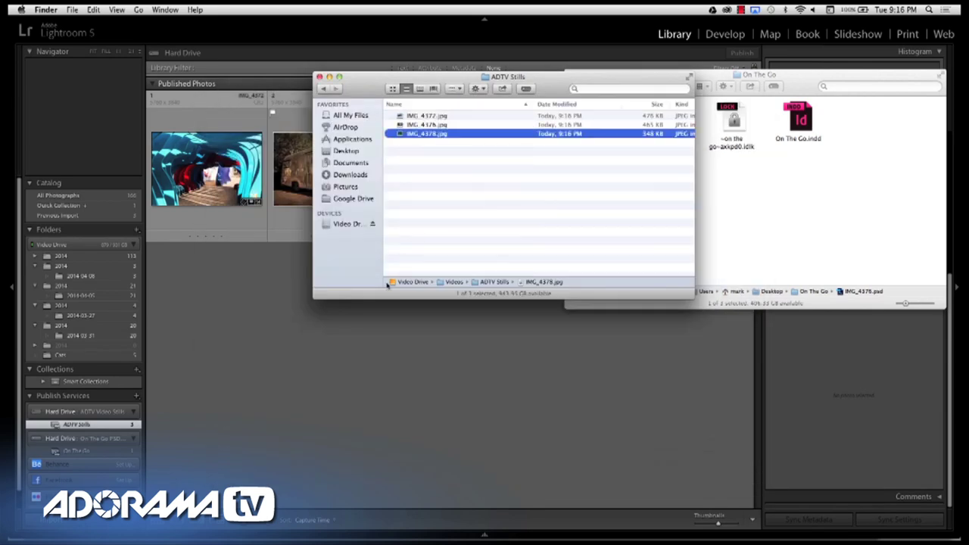
- Return to Lightroom, convert the published tunnel photo to Black & White and republish it
left_click(343, 356)
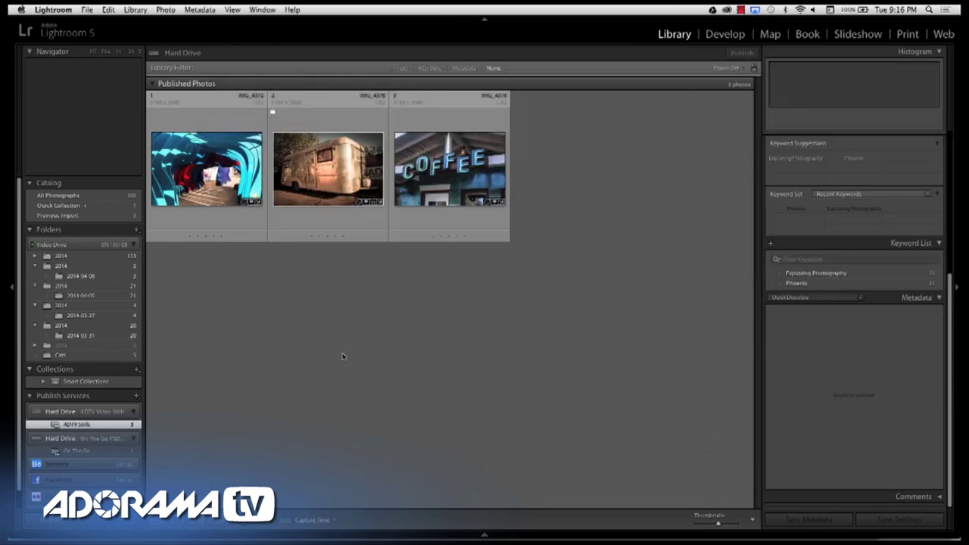
double_click(220, 170)
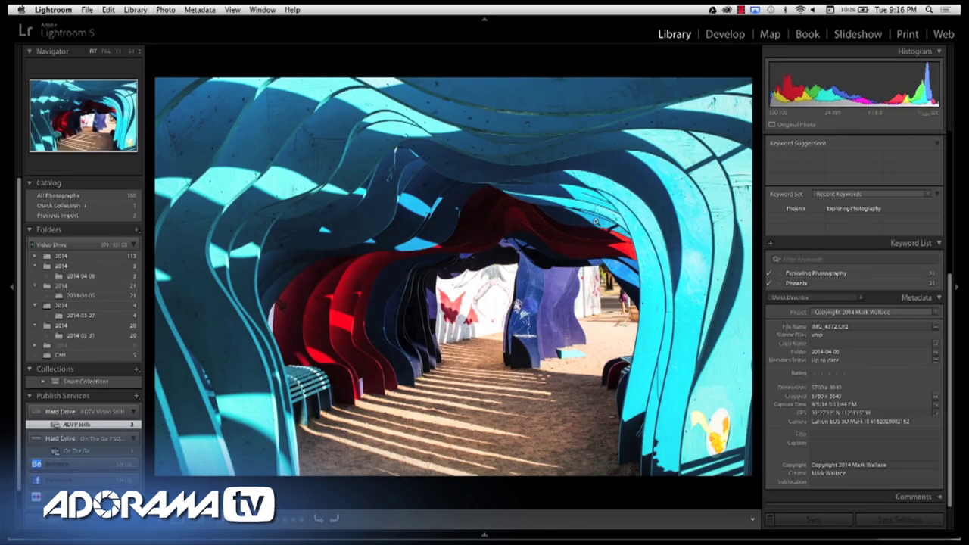
key("d")
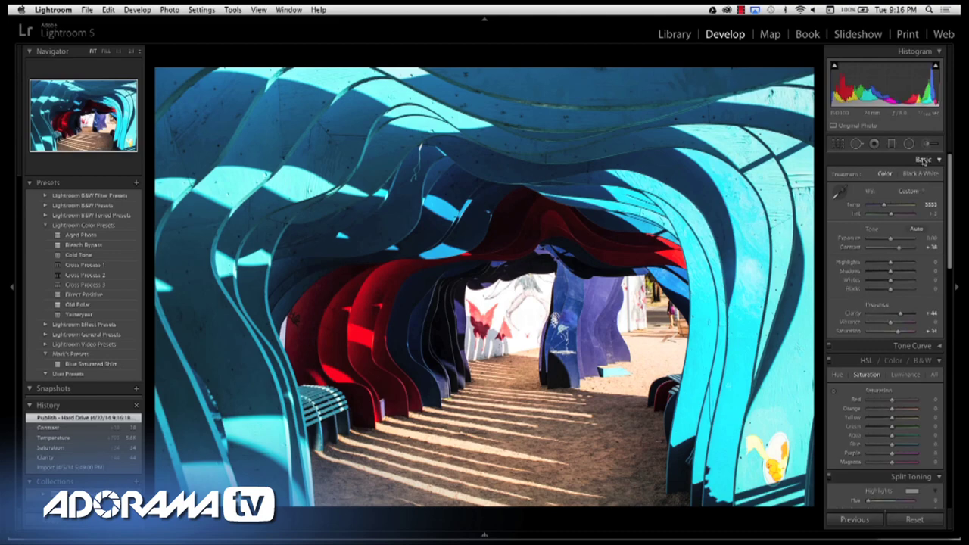
left_click(924, 177)
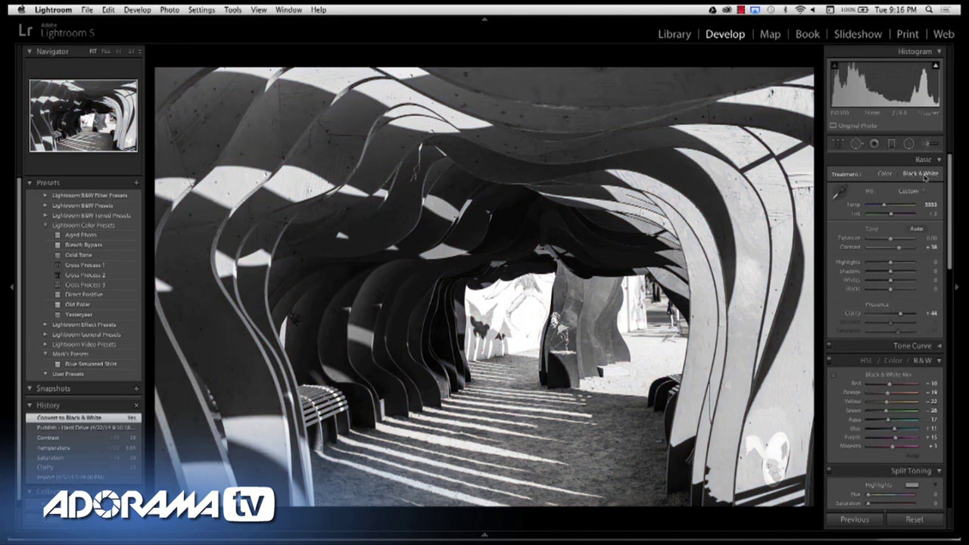
key("g")
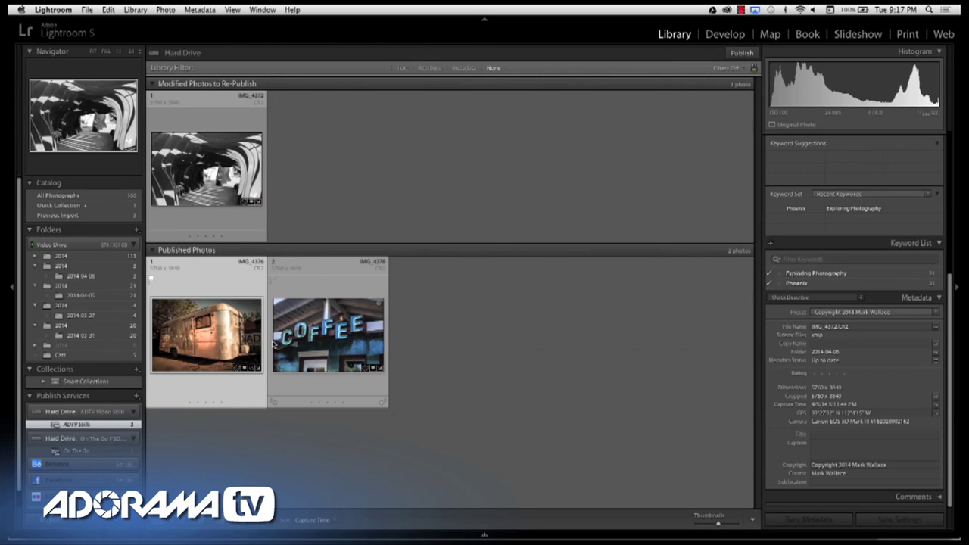
left_click(741, 53)
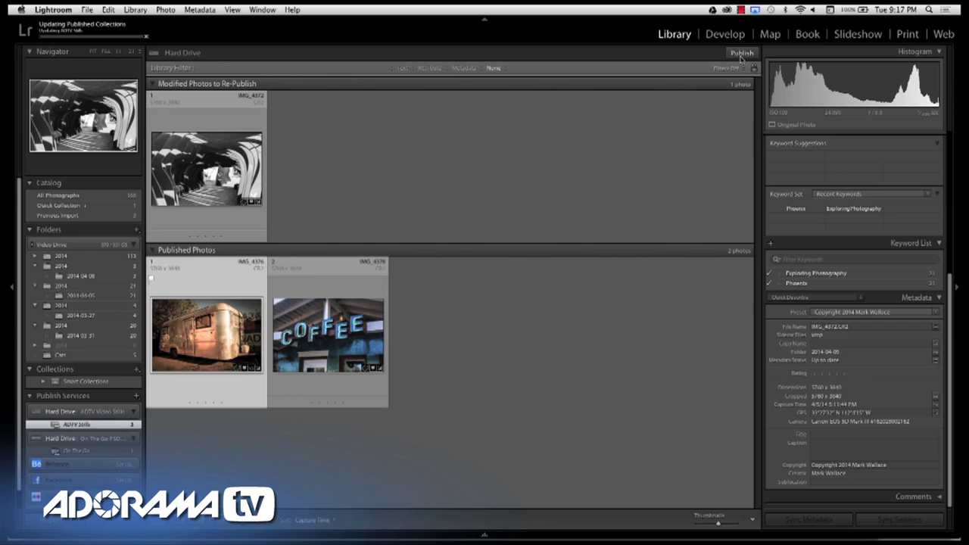
- Switch to Finder and preview the republished IMG_4372.jpg in the ADTV Stills folder
key("super+Tab")
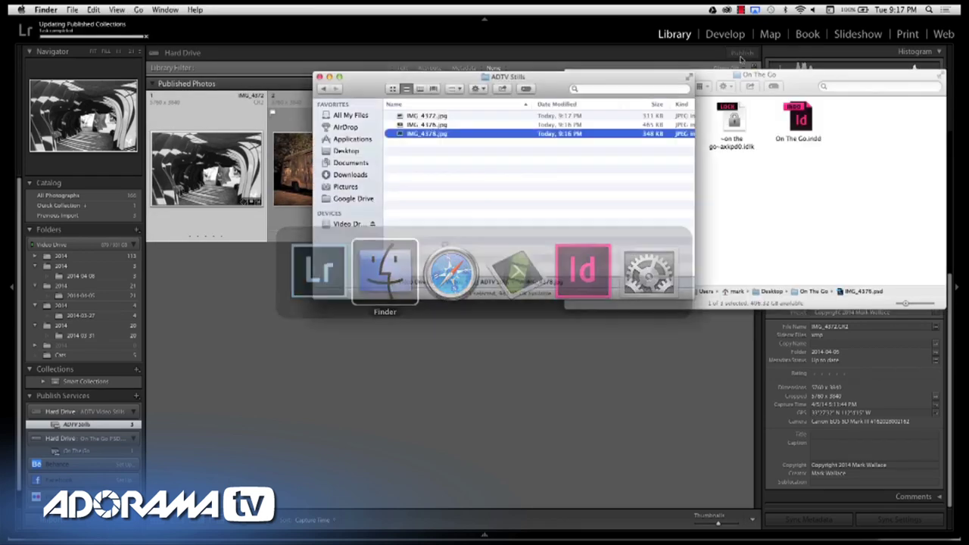
left_click(599, 136)
key("space")
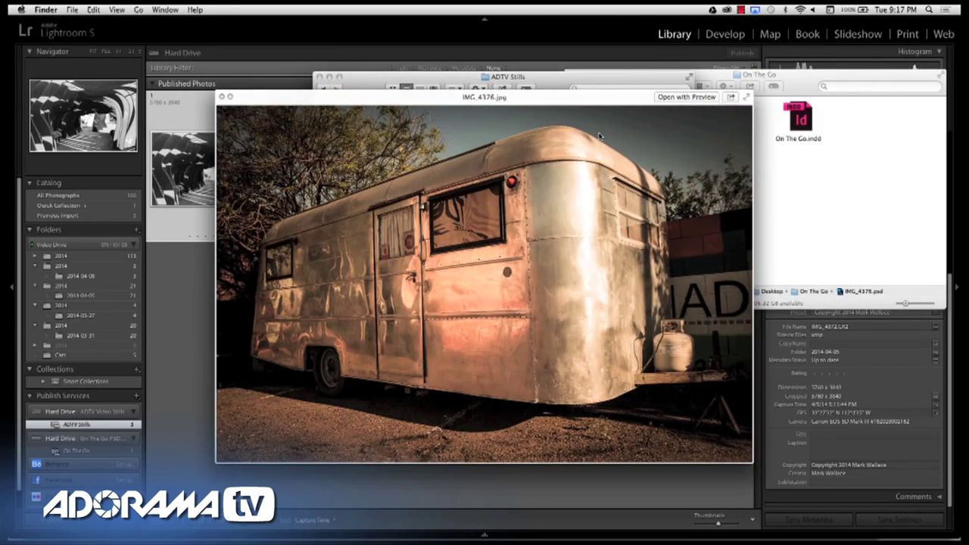
key("Up")
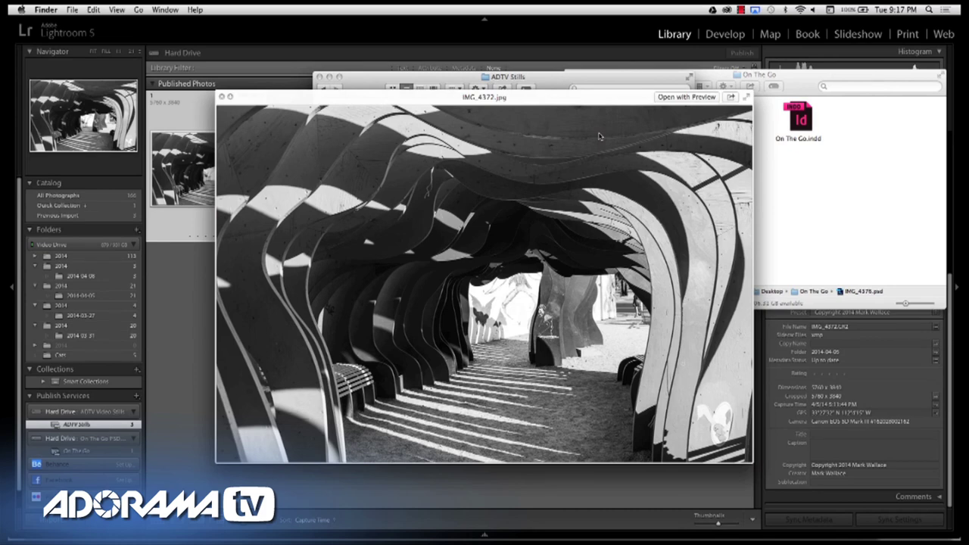
key("space")
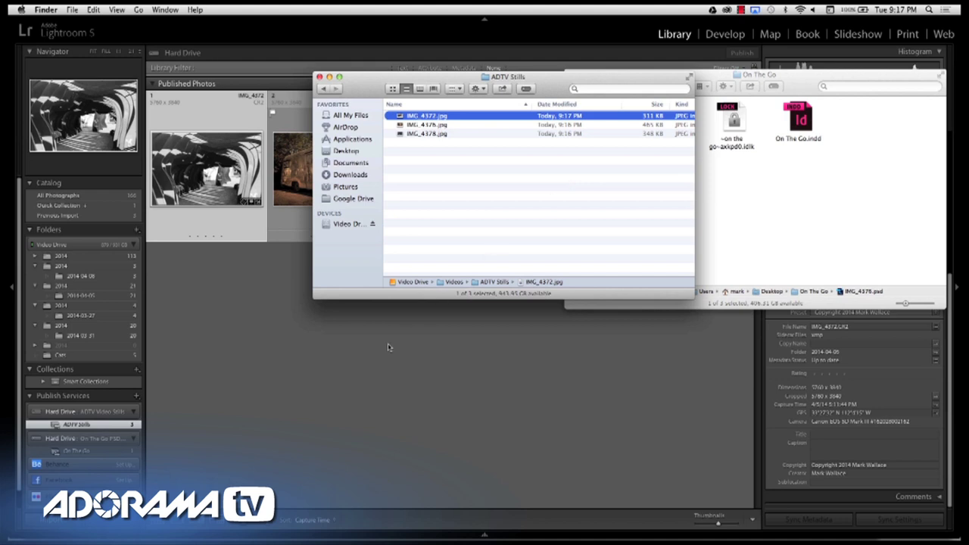
- Select the trailer photo in Lightroom, then switch to InDesign to view it in the On The Go layout
left_click(318, 377)
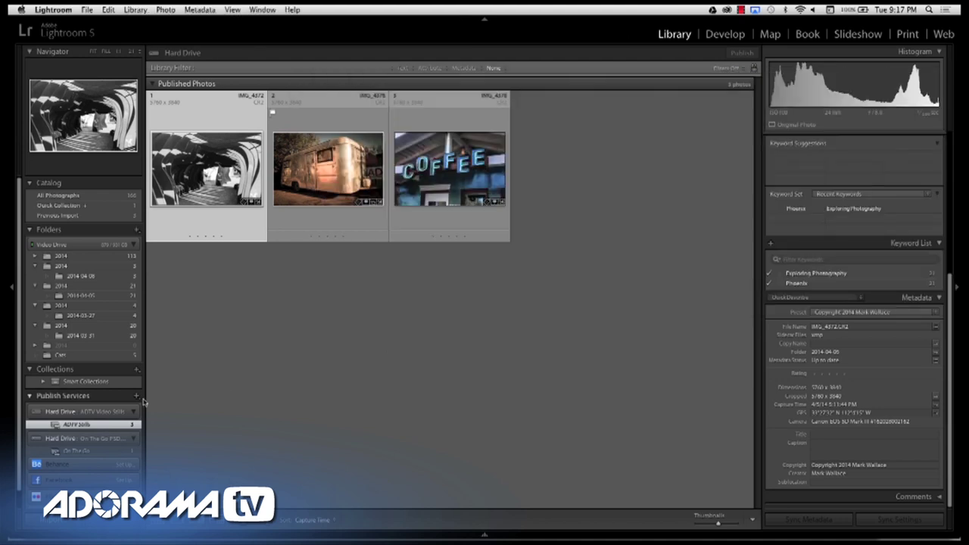
left_click(352, 183)
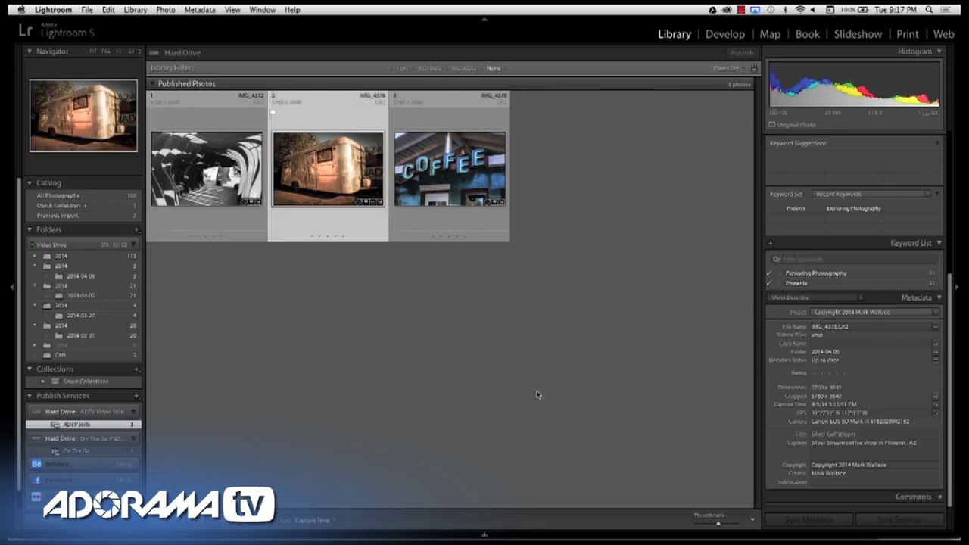
key("super+Tab")
key("super+Tab")
key("super+Tab")
key("super+Tab")
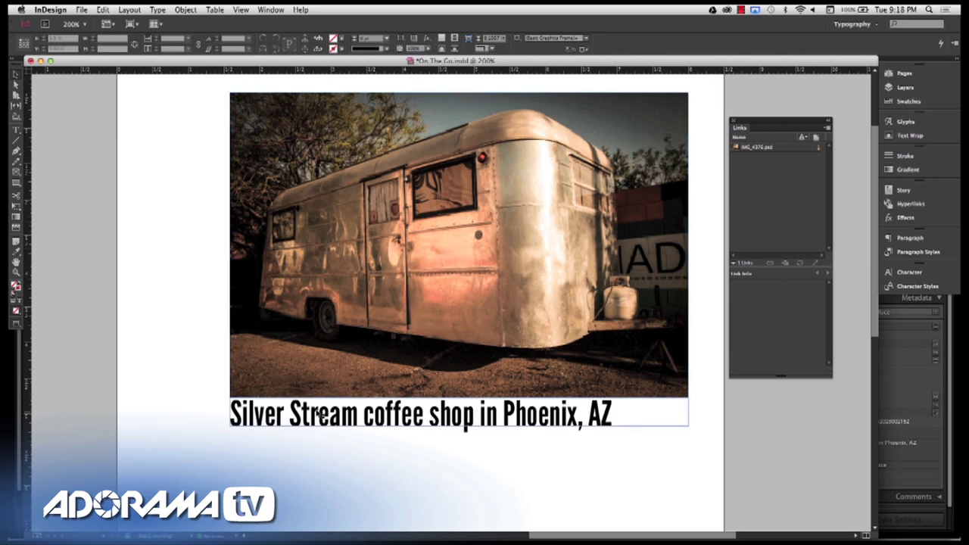
- Return to Lightroom and open the second skull mural photo from All Photographs in the enlarged single-photo view
key("super+Tab")
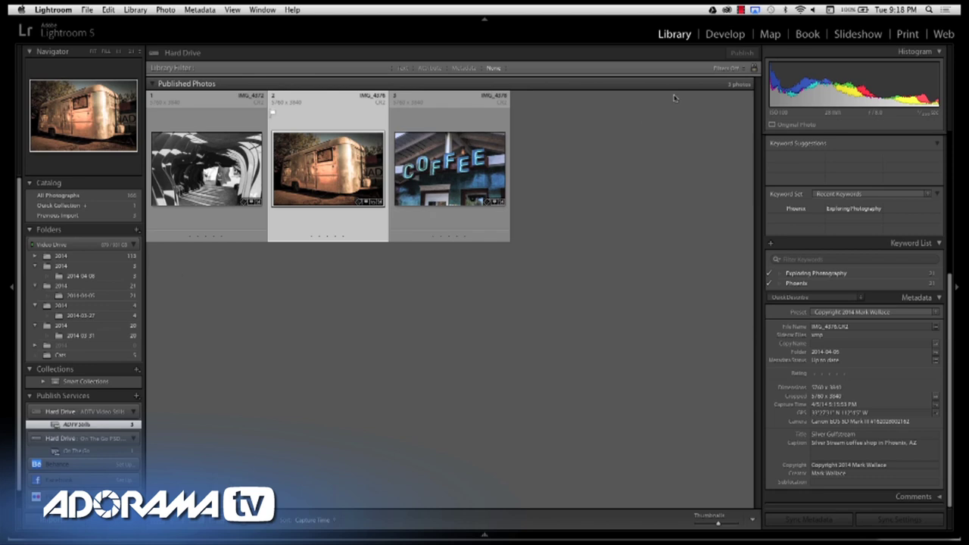
left_click(71, 195)
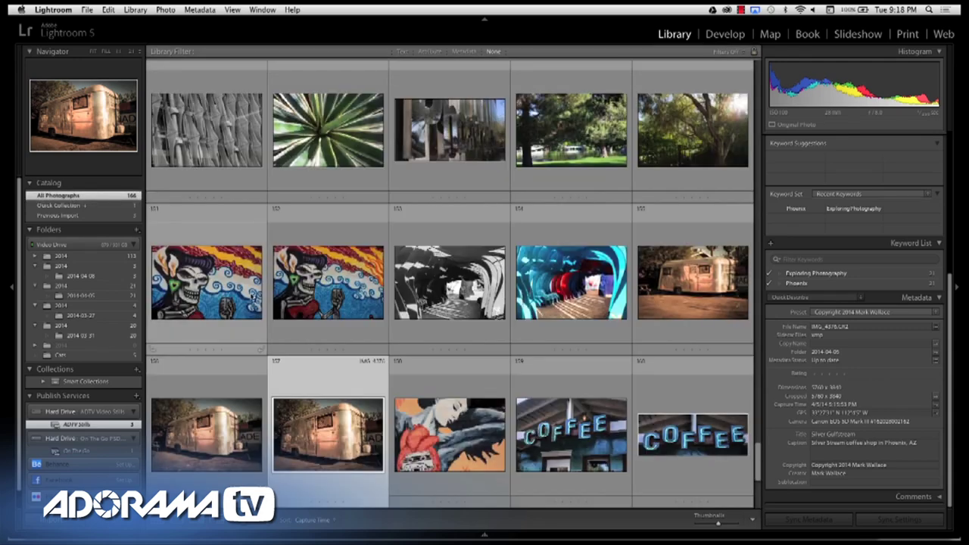
double_click(356, 301)
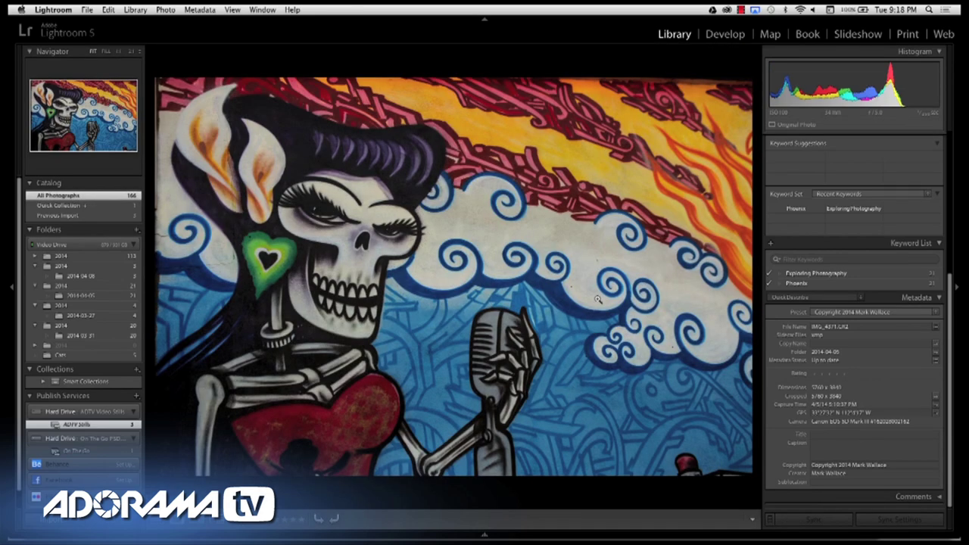
- Change the metadata view to Large Caption and enter the caption "Skull Lady in Phoenix" for the skull mural photo
left_click(833, 301)
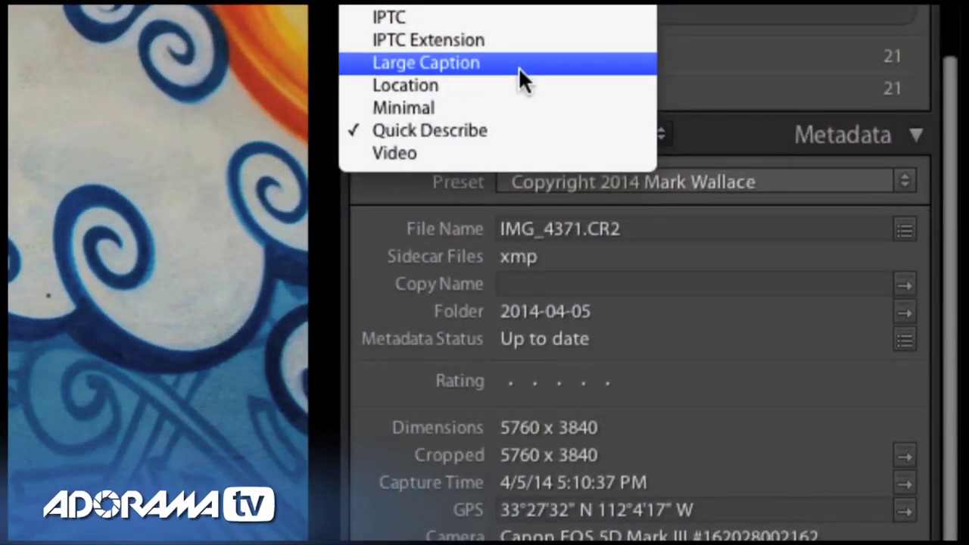
left_click(519, 65)
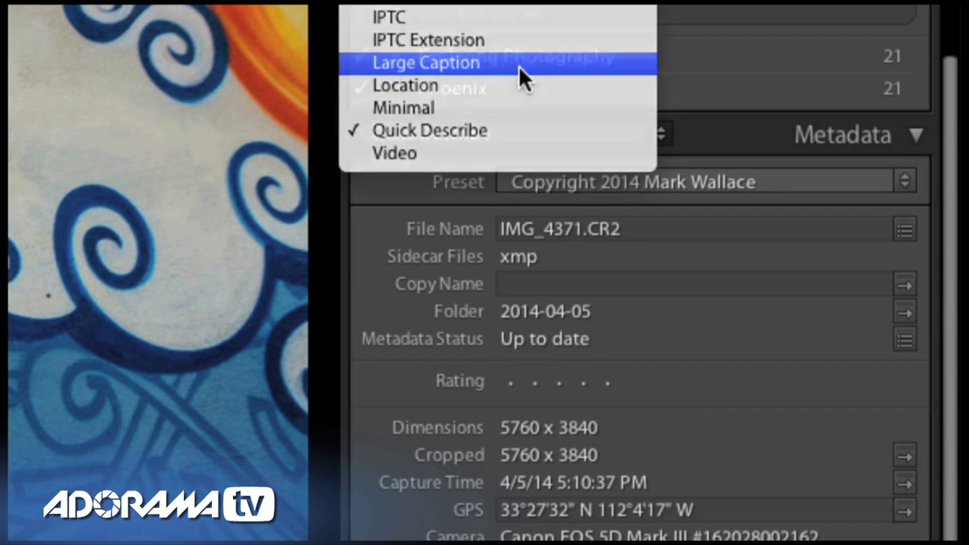
left_click(507, 345)
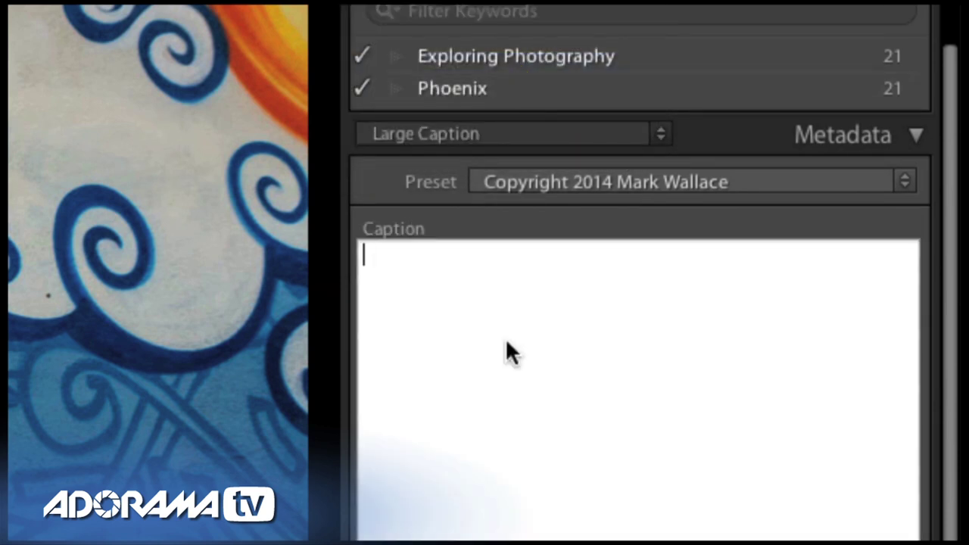
type("Skull Lady in Phoen")
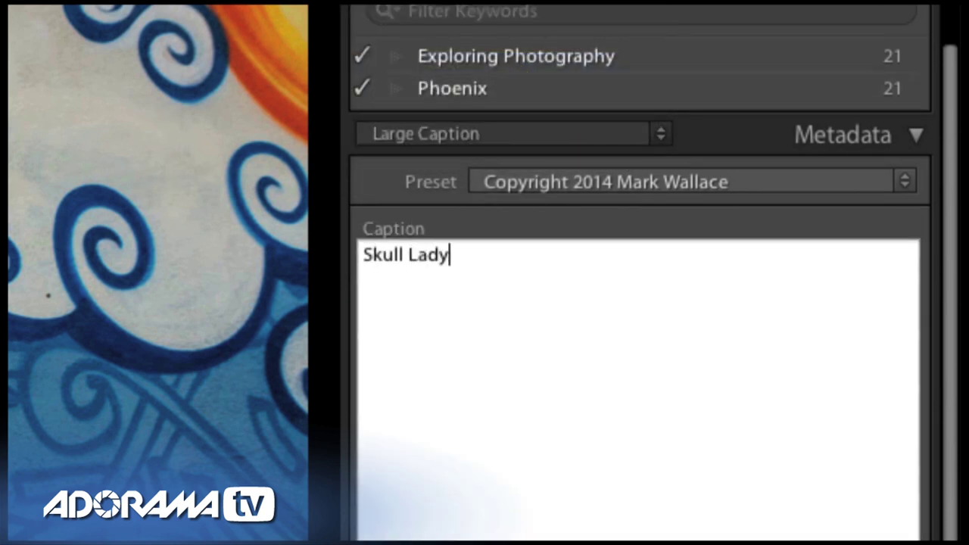
type("ix")
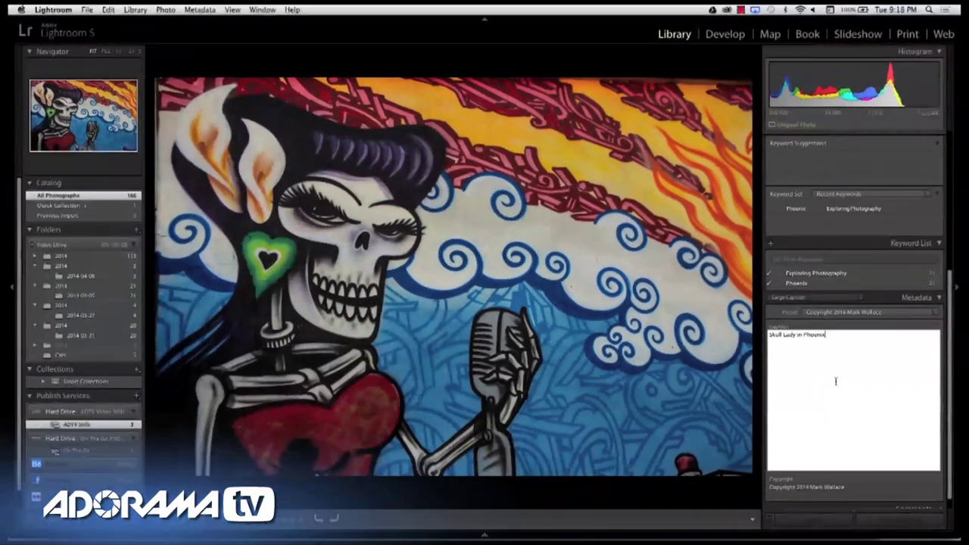
- Return to the photo grid, add the captioned skull mural photo to the On The Go hard drive collection and publish it
left_click(248, 358)
left_click(595, 364)
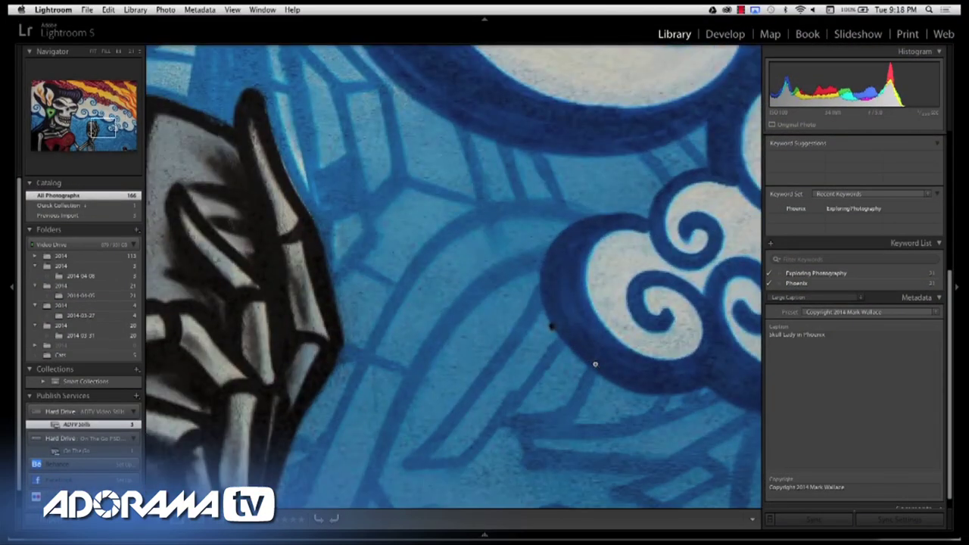
key("g")
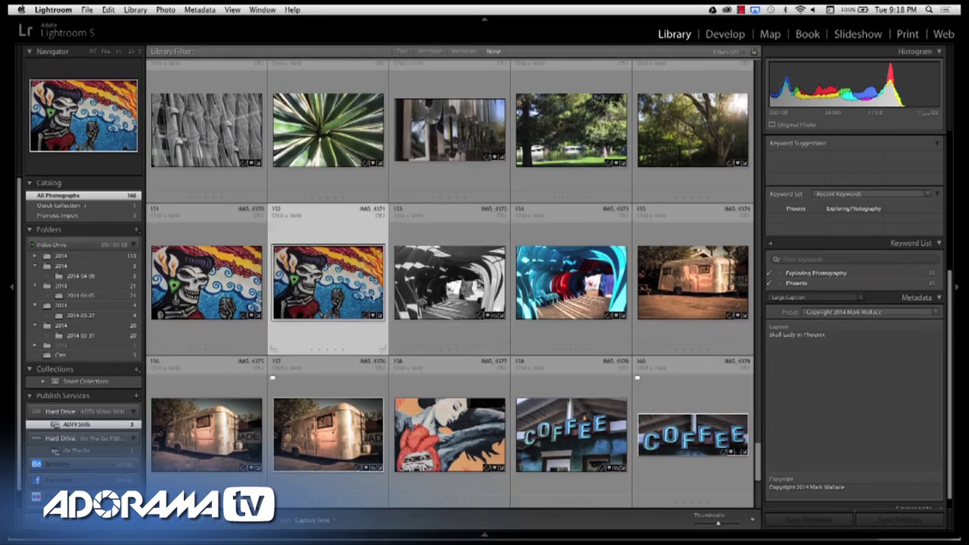
left_click_drag(337, 288, 89, 453)
left_click(88, 452)
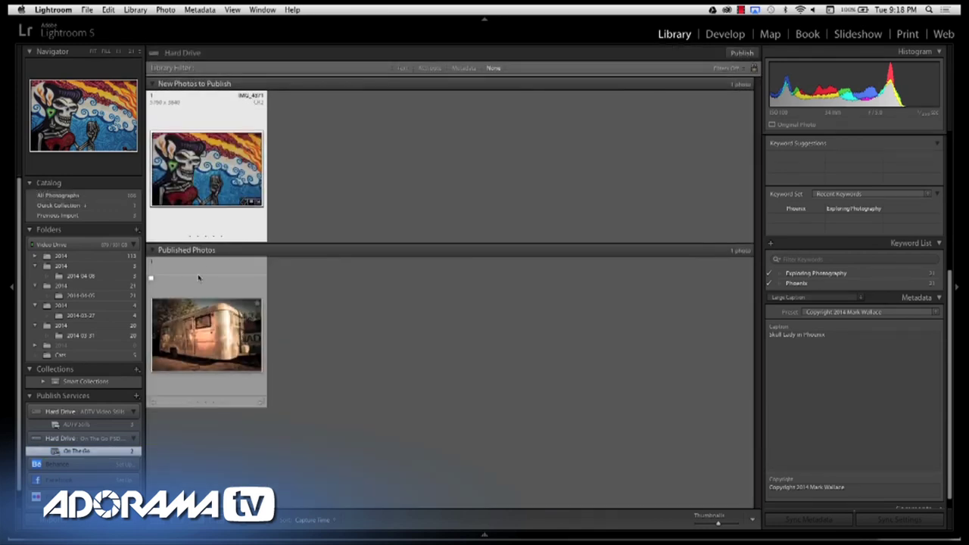
left_click(746, 53)
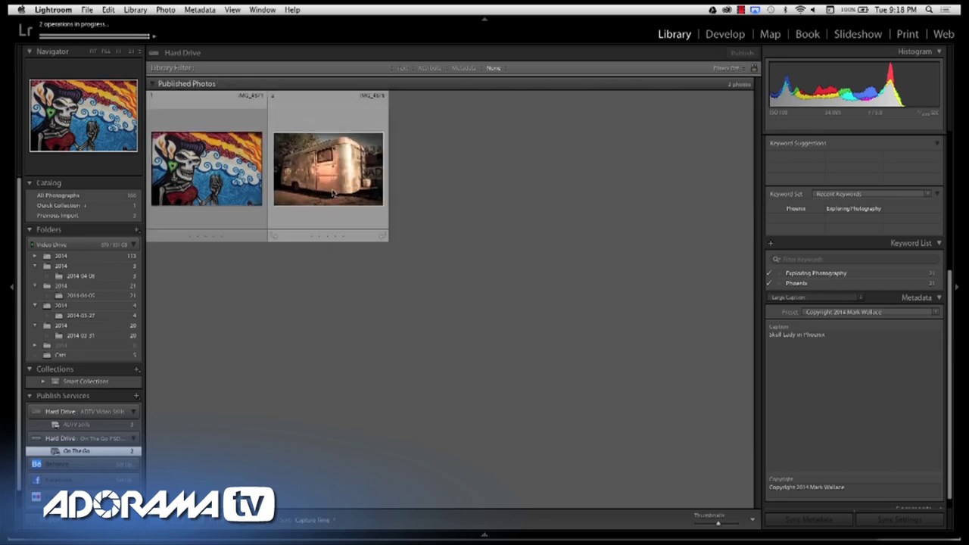
- Switch to Finder and place IMG_4371.psd from the On The Go folder into the image frame of the InDesign layout
left_click(110, 452)
key("super+Tab")
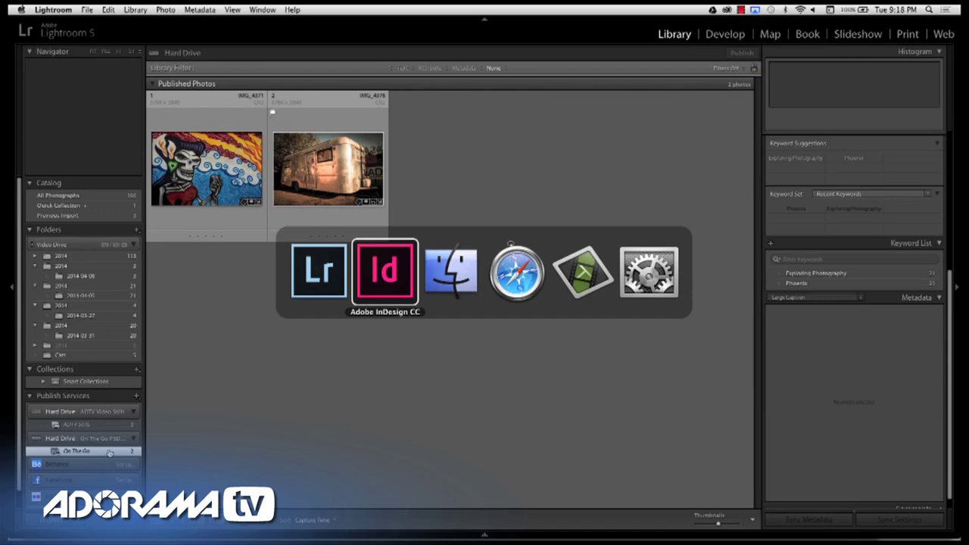
key("super+Tab")
key("super+Tab")
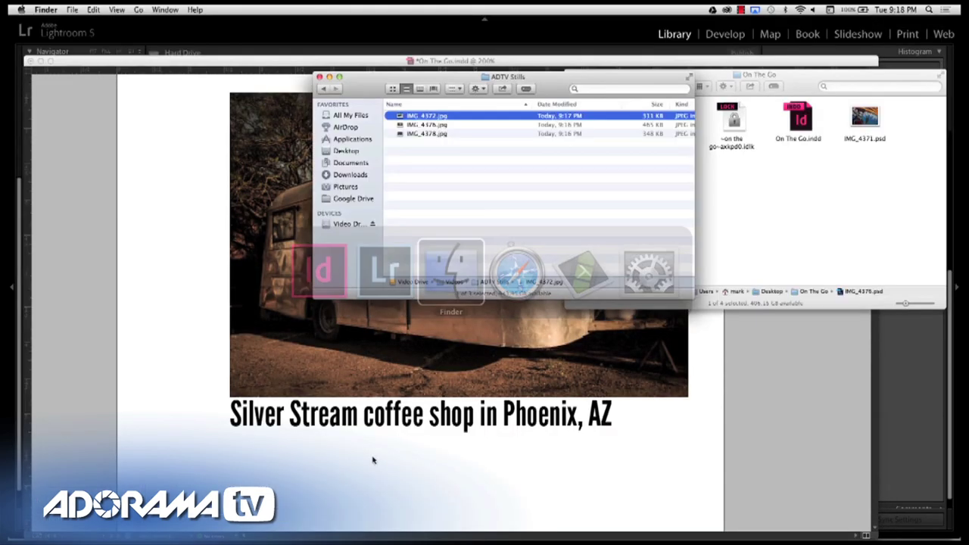
left_click(774, 223)
left_click_drag(864, 118, 543, 350)
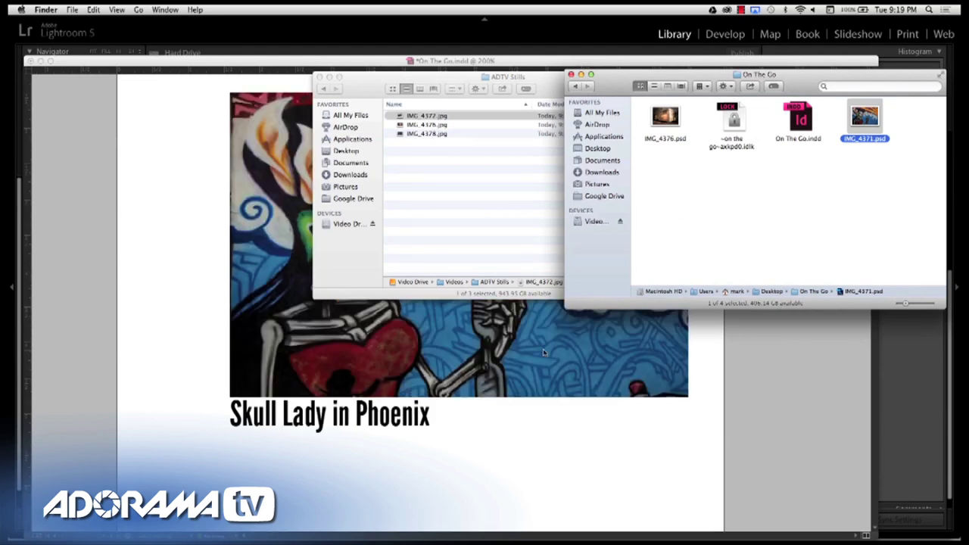
- Switch to InDesign and examine the Caption Setup options for the metadata field, alignment and paragraph style
left_click(176, 340)
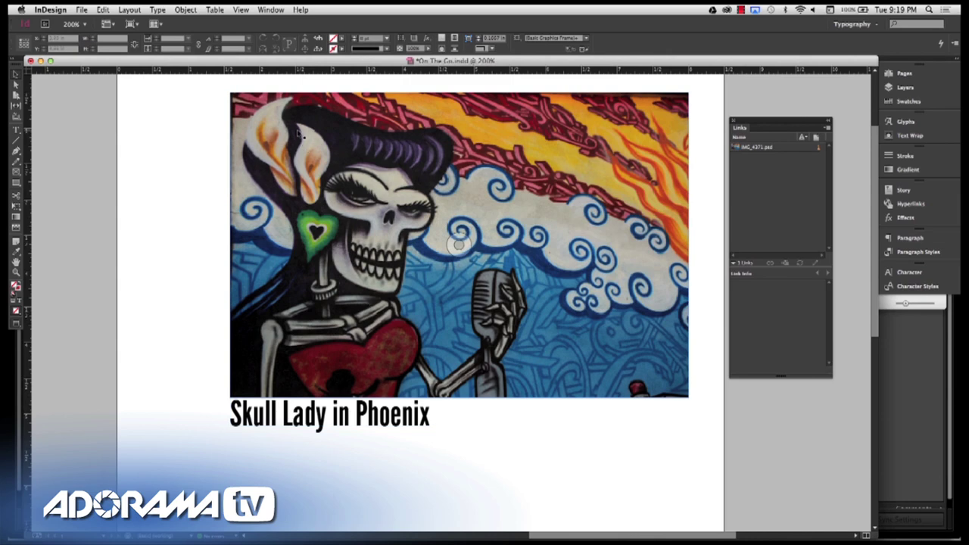
left_click(186, 9)
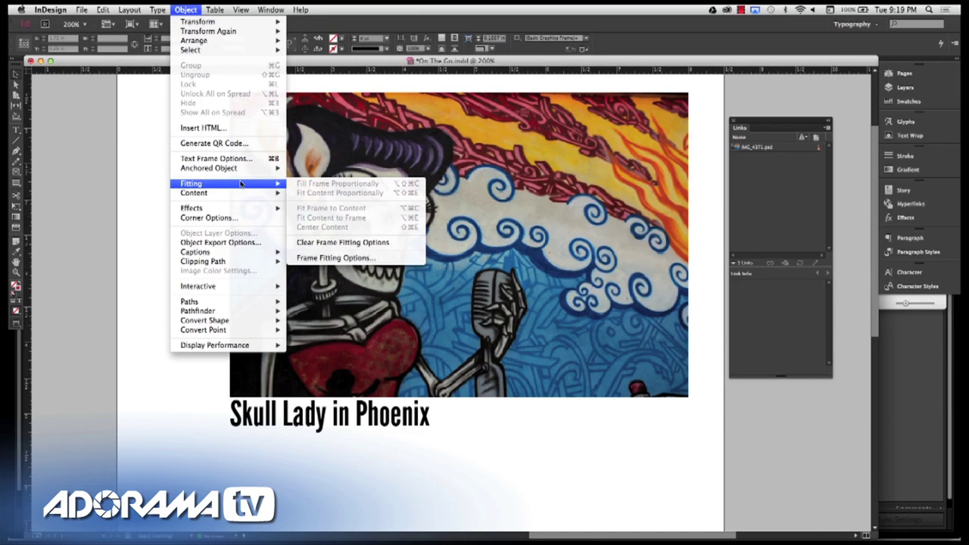
mouse_move(239, 254)
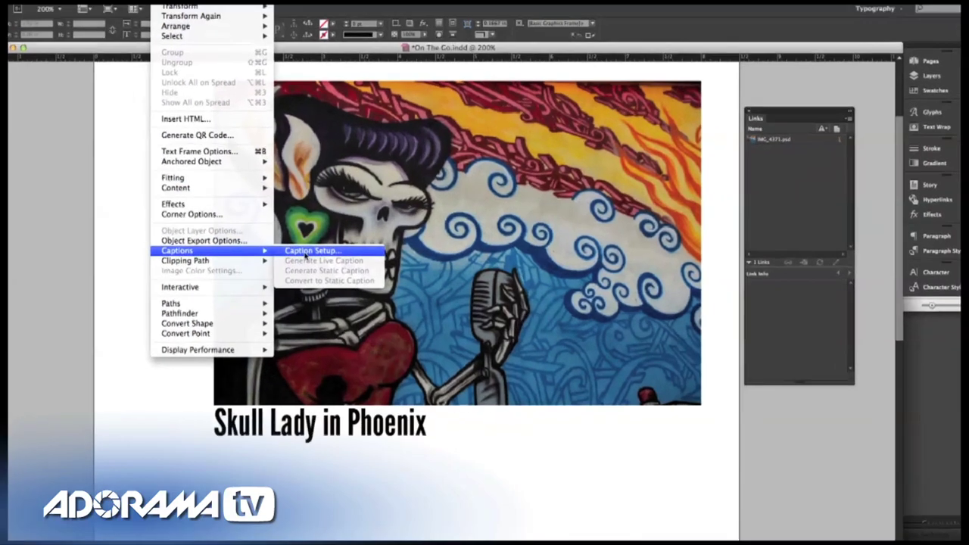
left_click(320, 253)
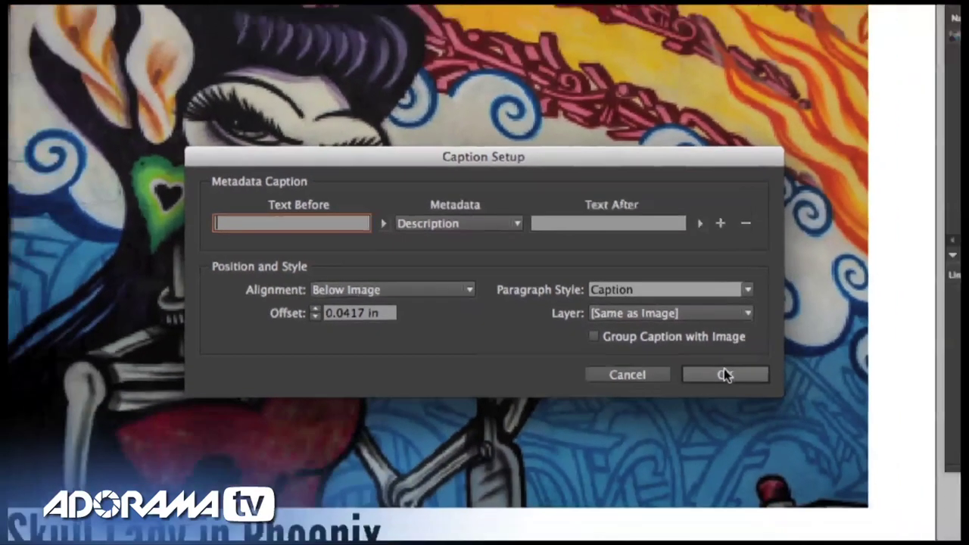
left_click(838, 422)
right_click(532, 324)
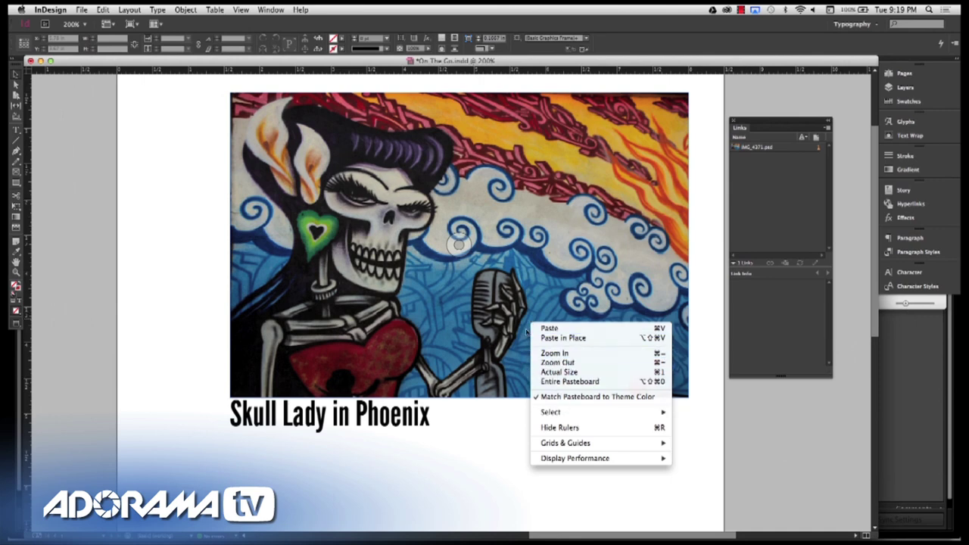
left_click(185, 389)
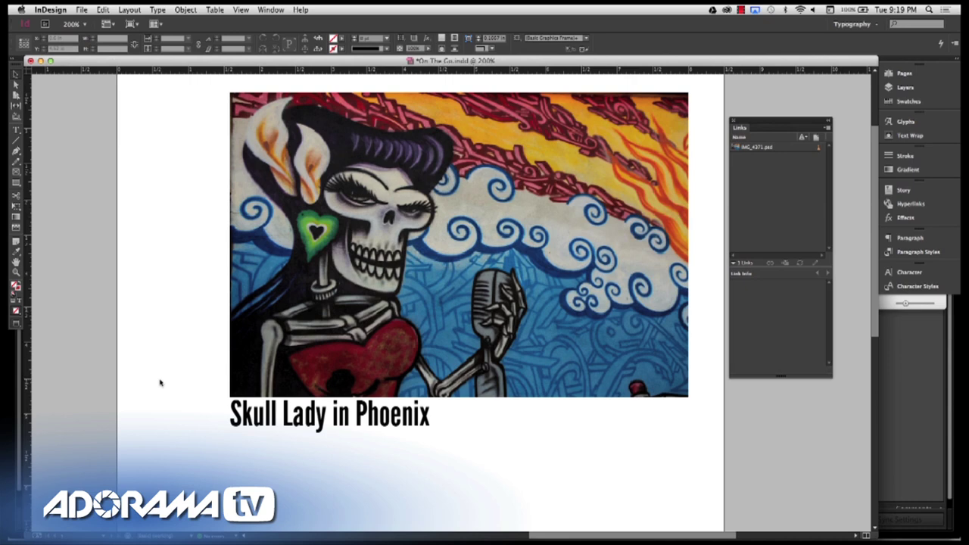
- Switch back to Lightroom with the published On The Go photos in view
key("super+Tab")
key("super+Tab")
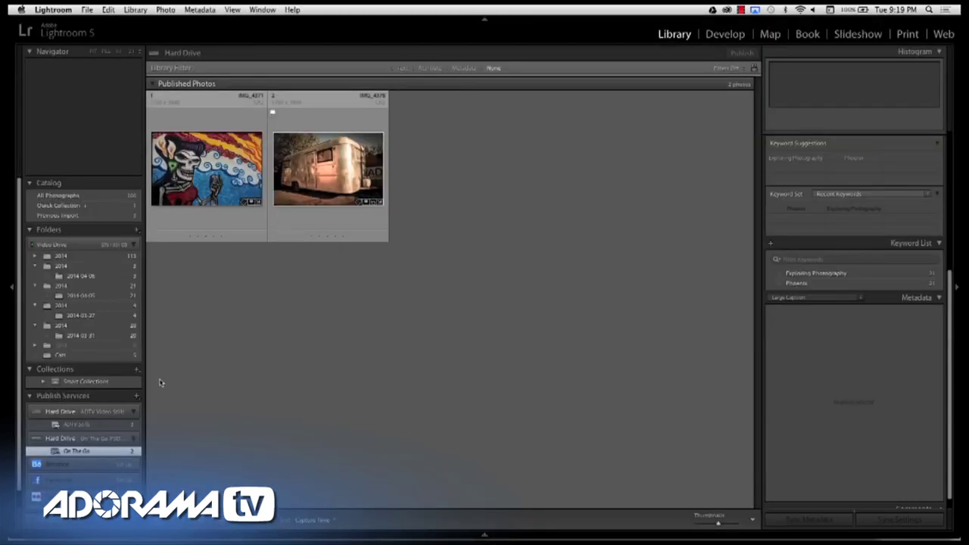